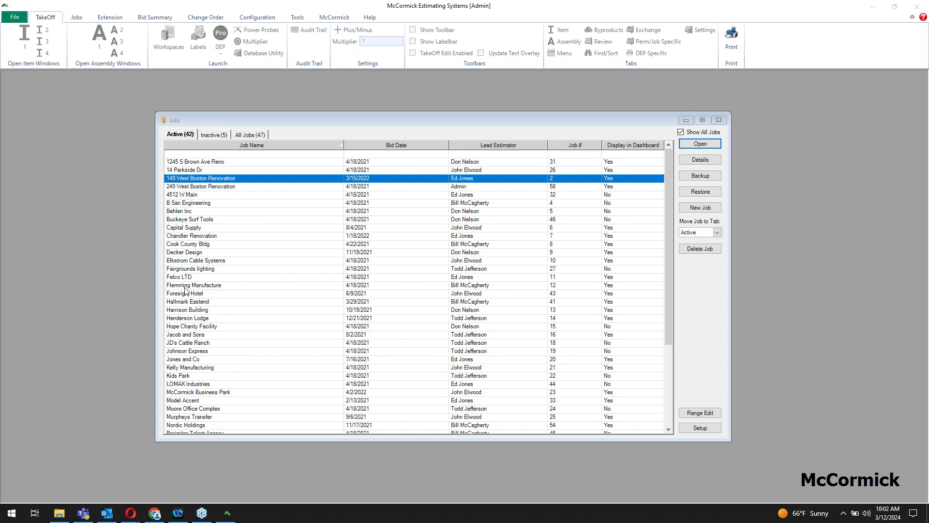
{"action": "left_click", "coordinate": [707, 165]}
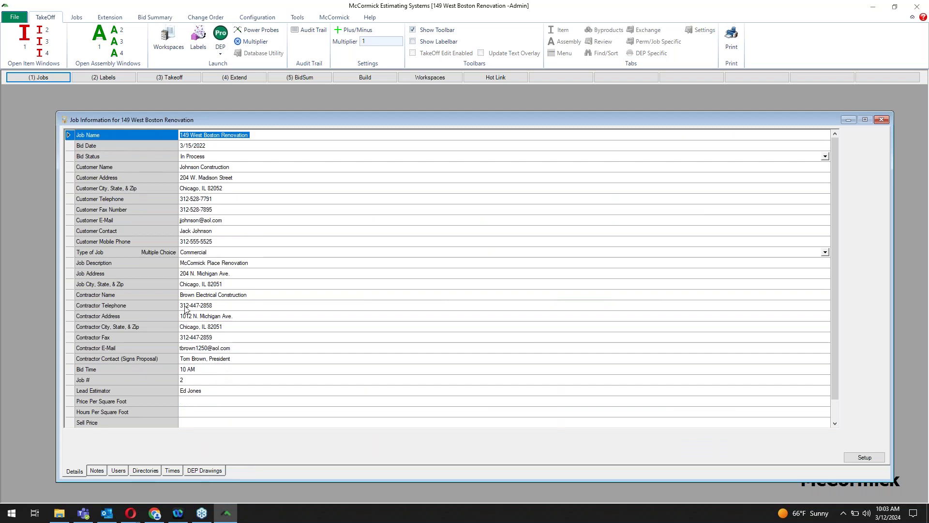
{"action": "left_click", "coordinate": [210, 474]}
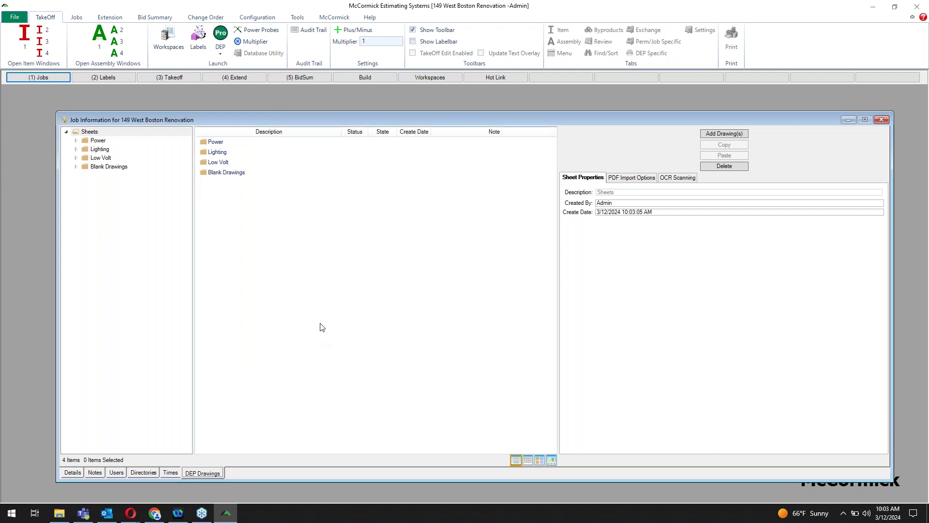
Step: Import all nine drawings, including E-1 - Power-001 and E-2 Lighting copy, into the job's Sheets
{"action": "right_click", "coordinate": [295, 210]}
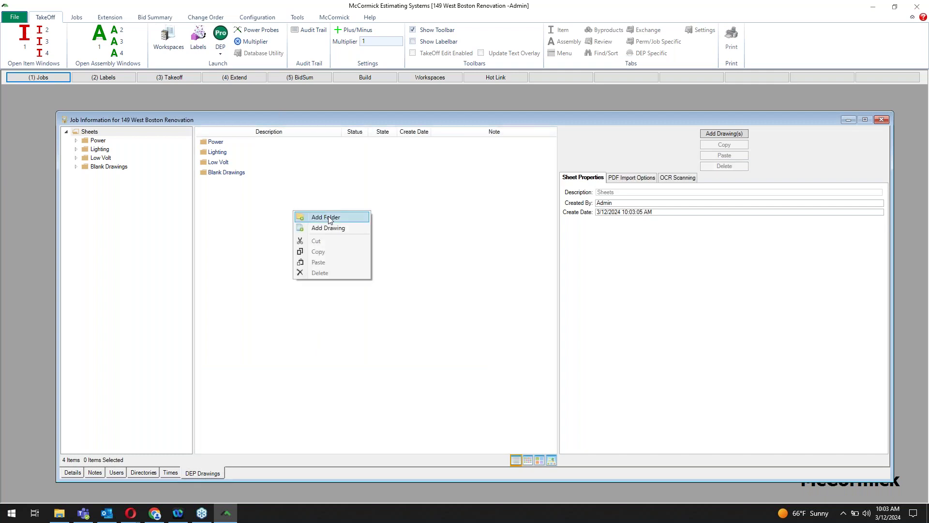
{"action": "left_click", "coordinate": [406, 220]}
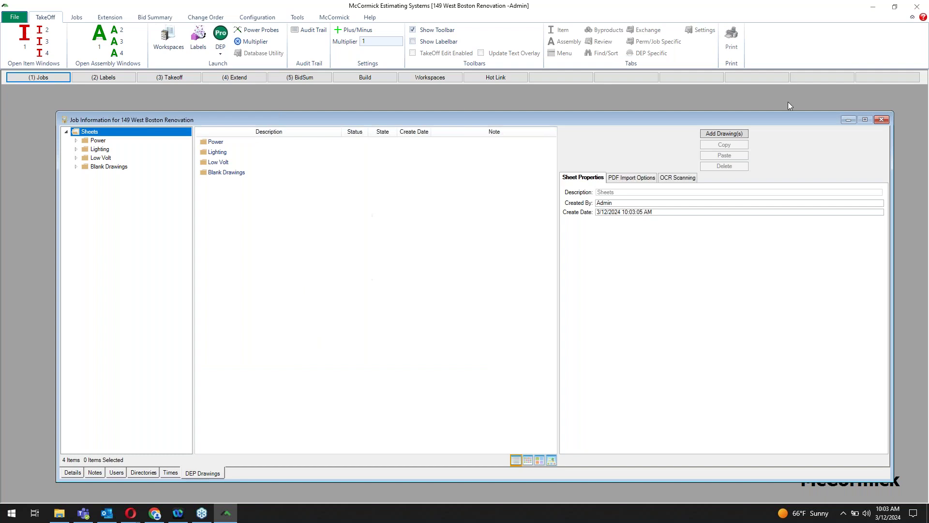
{"action": "left_click", "coordinate": [729, 134]}
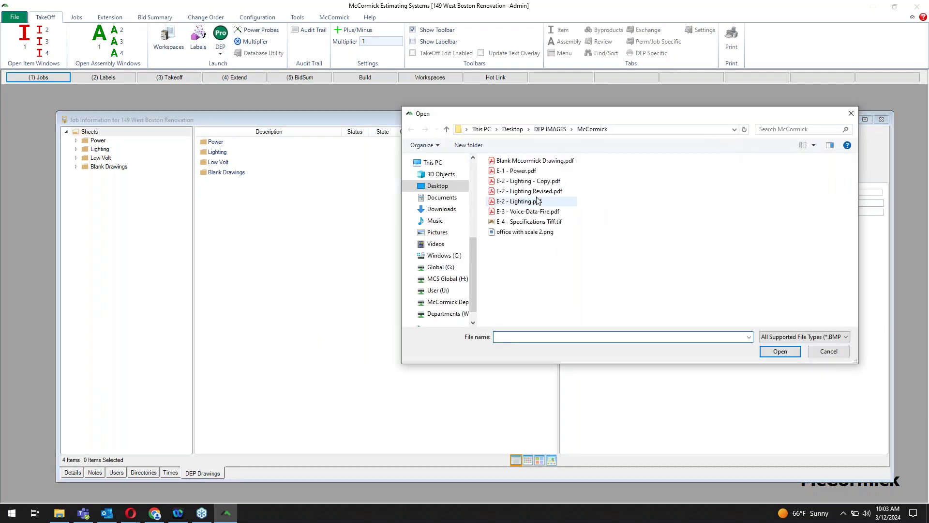
{"action": "left_click_drag", "start_coordinate": [566, 257], "coordinate": [510, 152]}
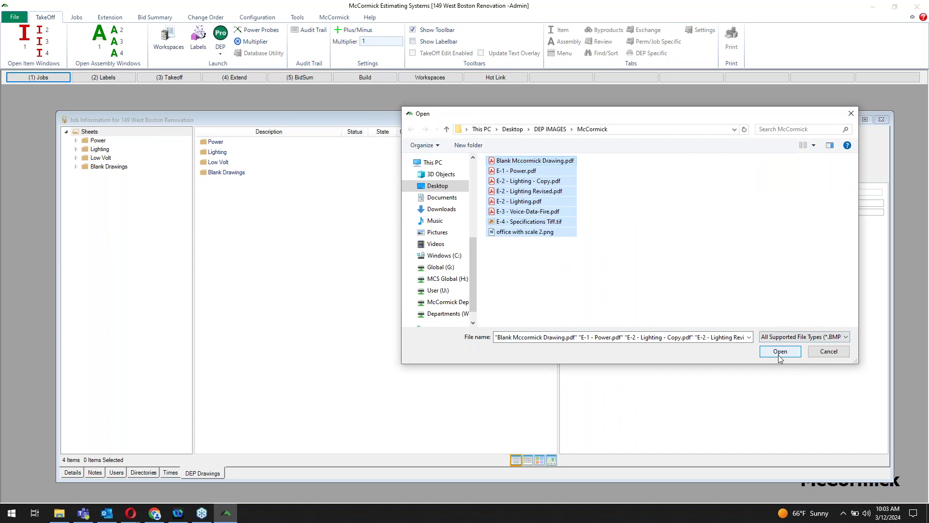
{"action": "left_click", "coordinate": [780, 351]}
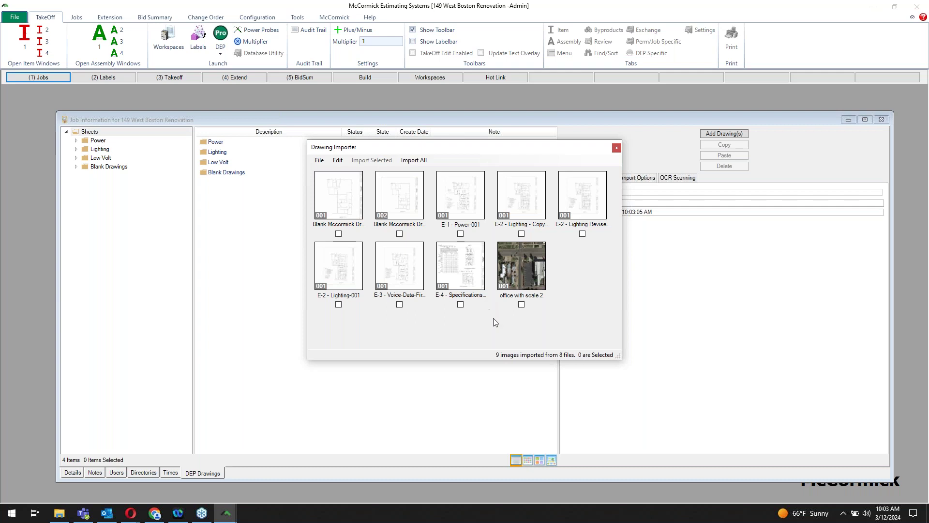
{"action": "left_click", "coordinate": [460, 234]}
{"action": "left_click", "coordinate": [521, 233]}
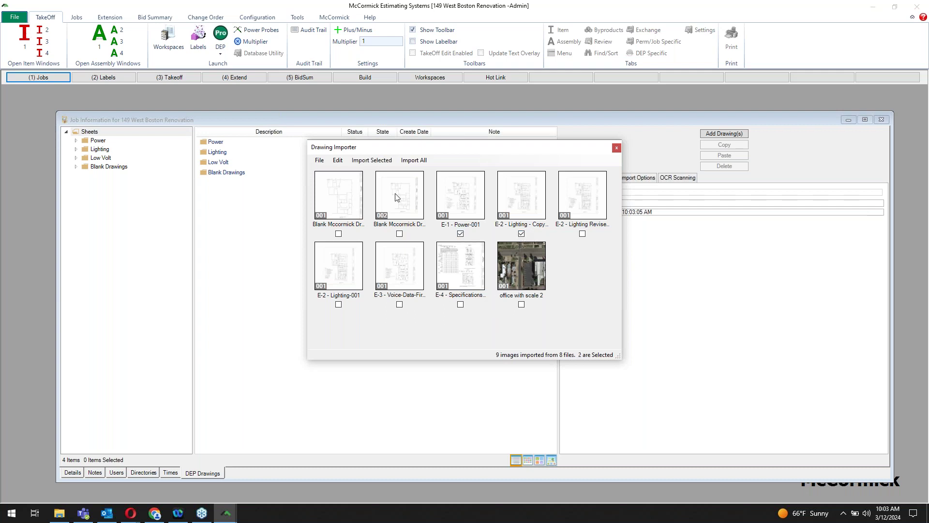
{"action": "left_click", "coordinate": [415, 161]}
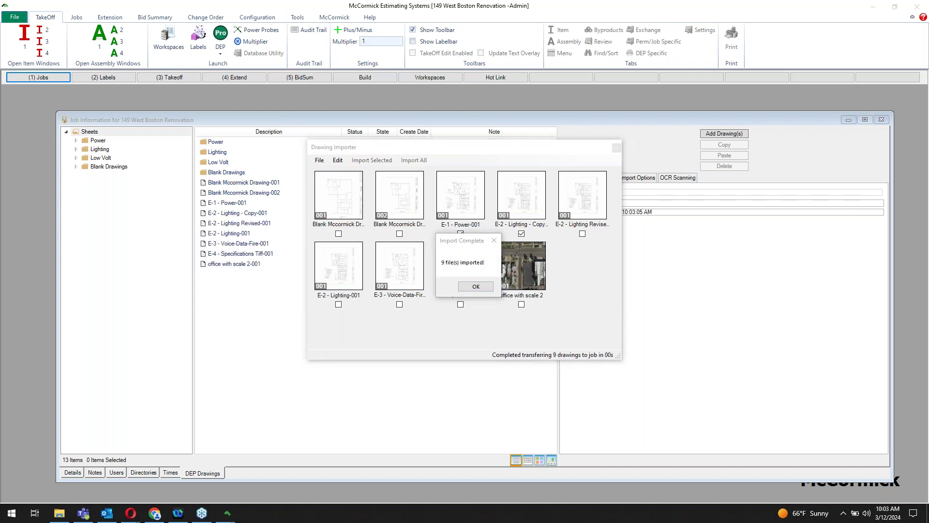
{"action": "left_click", "coordinate": [476, 286]}
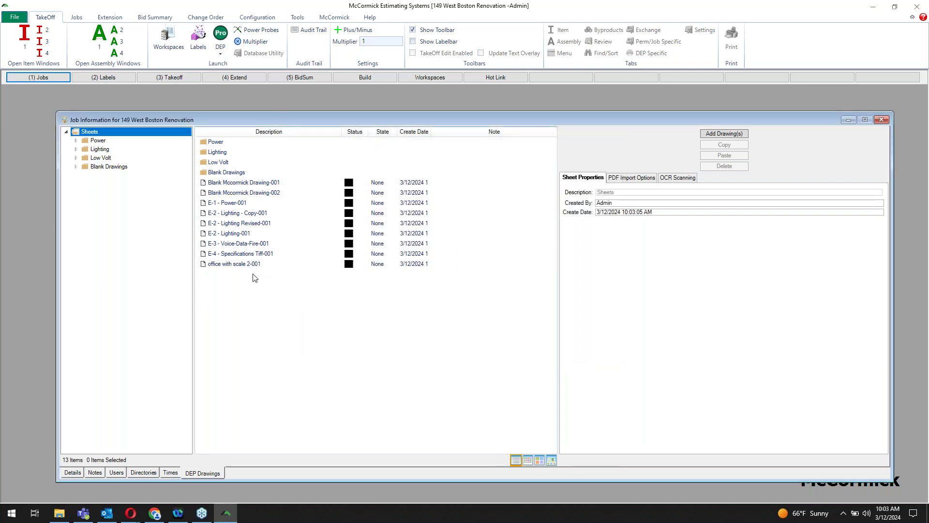
Step: Delete the Blank Mccormick Drawing-001 sheet and close the job information window
{"action": "left_click", "coordinate": [238, 183]}
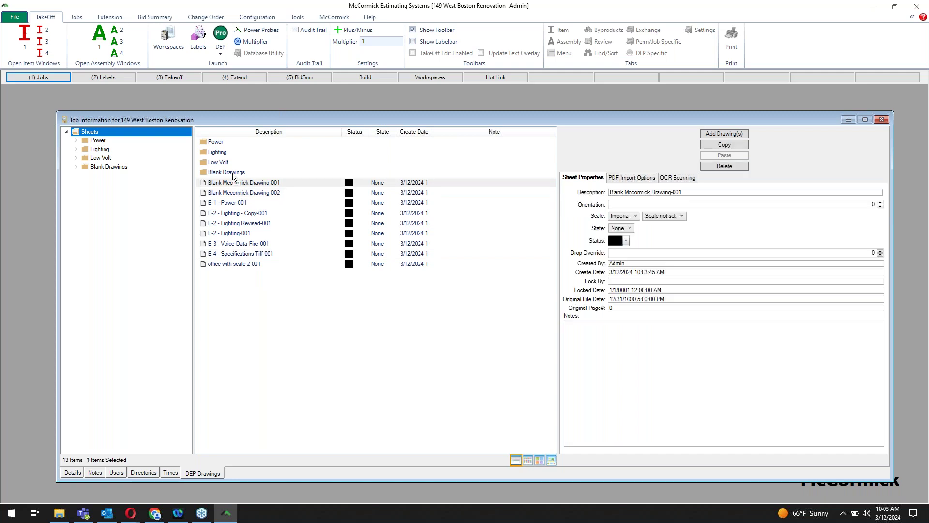
{"action": "key", "text": "Delete"}
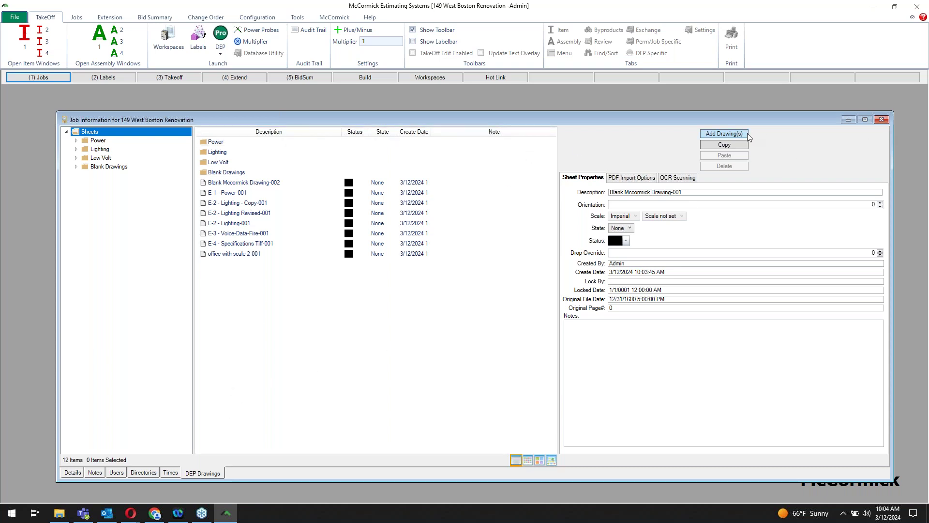
{"action": "left_click", "coordinate": [881, 119]}
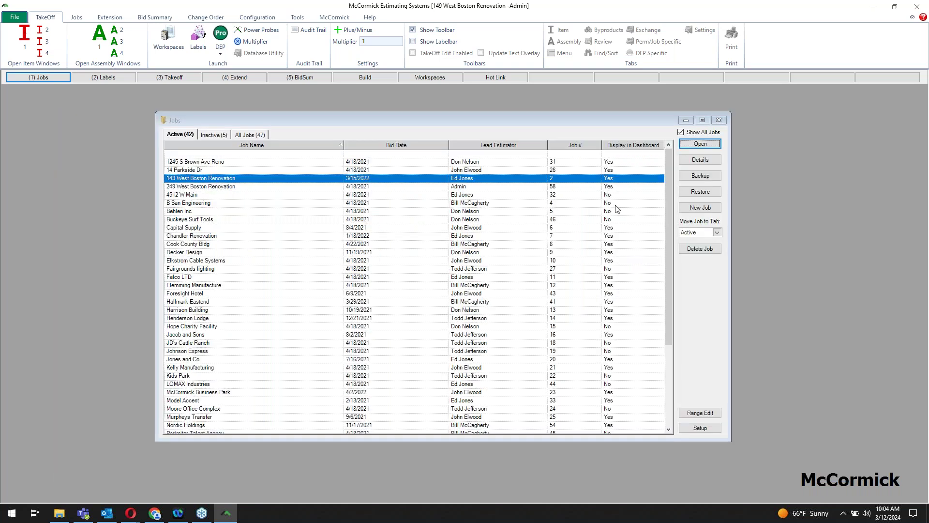
Step: Open 149 West Boston Renovation, review its (2) Labels dialog, then switch to (3) Takeoff
{"action": "left_click", "coordinate": [700, 145]}
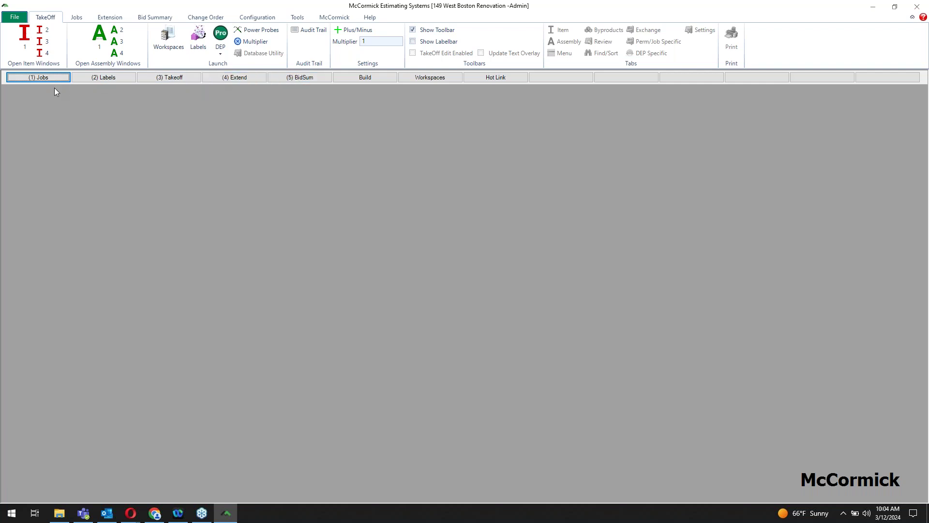
{"action": "left_click", "coordinate": [107, 79]}
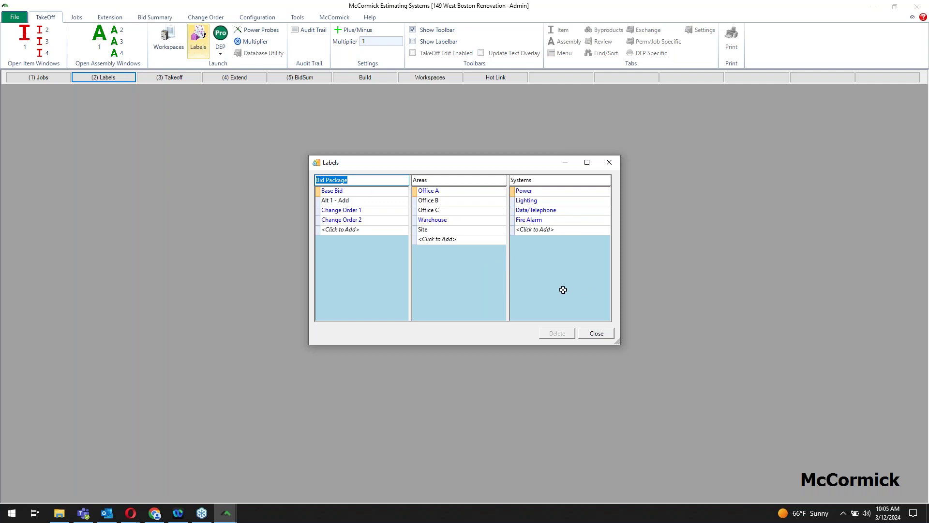
{"action": "left_click", "coordinate": [598, 336]}
{"action": "left_click", "coordinate": [174, 79]}
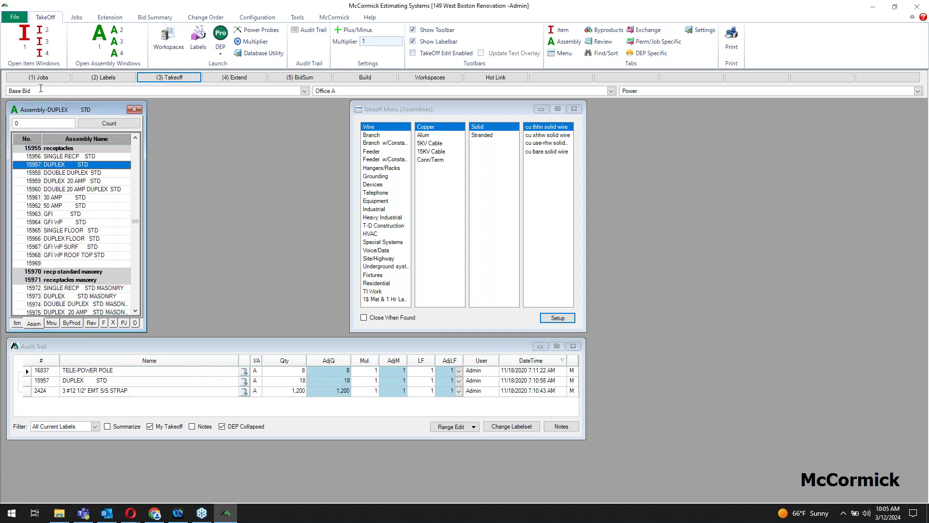
Step: Set the area label to Office B
{"action": "left_click", "coordinate": [16, 88]}
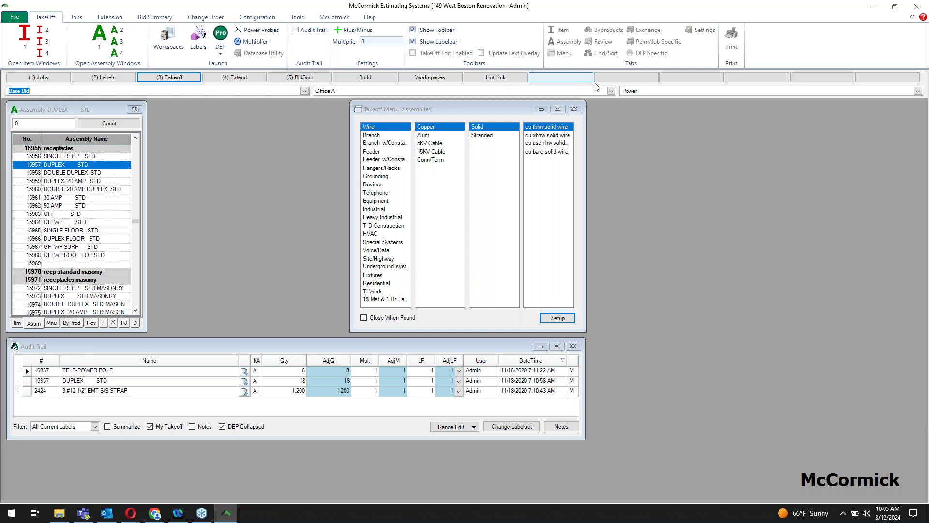
{"action": "left_click", "coordinate": [611, 91]}
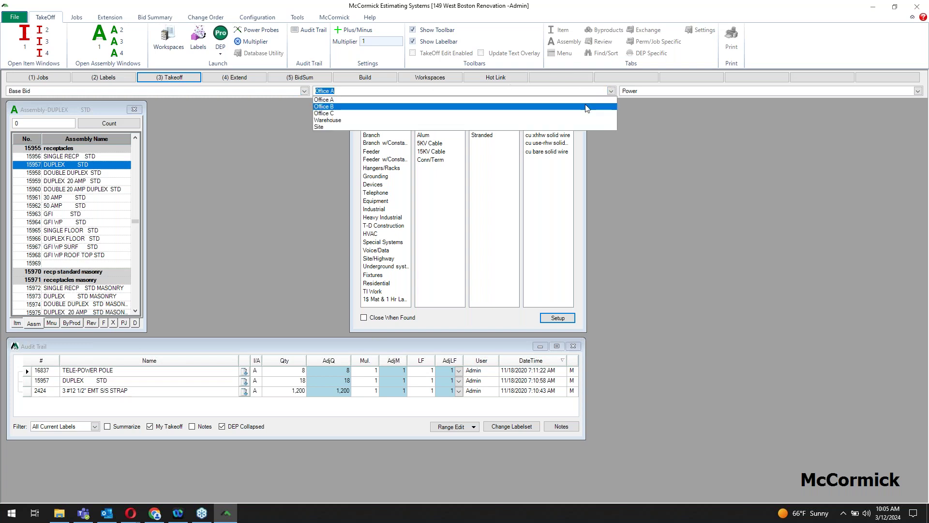
{"action": "left_click", "coordinate": [585, 106]}
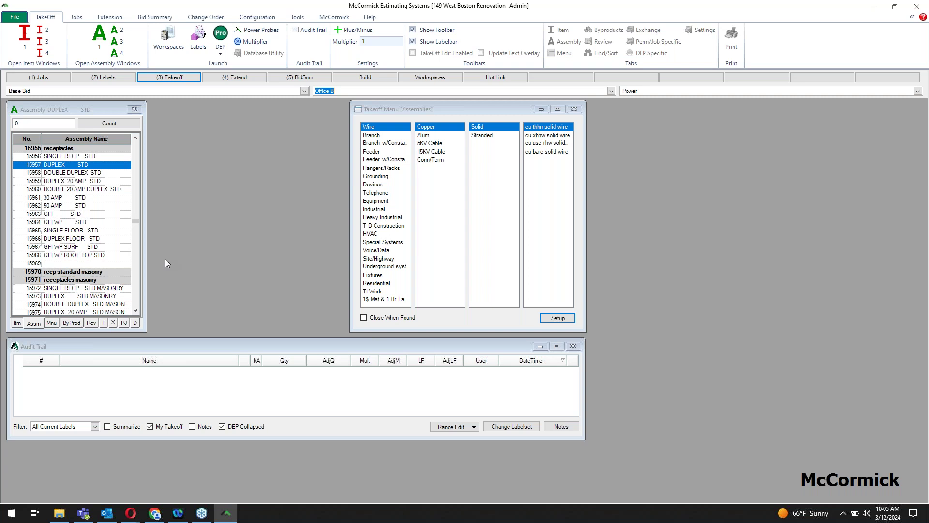
Step: Take off 20 DUPLEX STD receptacles and show their six byproducts
{"action": "left_click", "coordinate": [63, 168]}
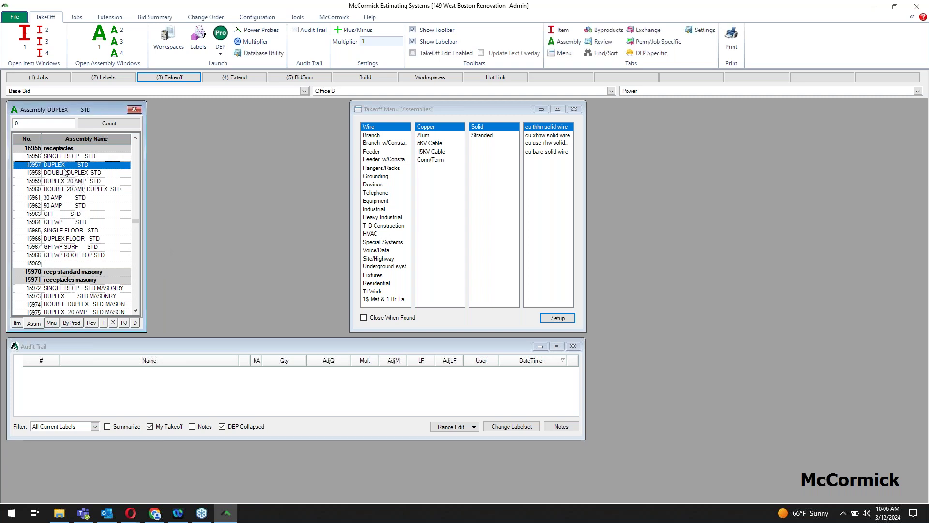
{"action": "type", "text": "20"}
{"action": "key", "text": "Return"}
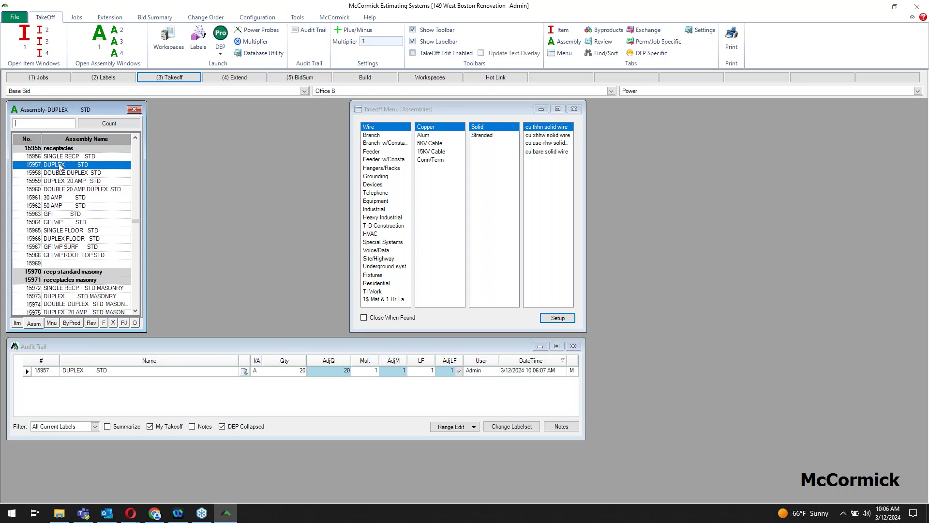
{"action": "left_click", "coordinate": [75, 324]}
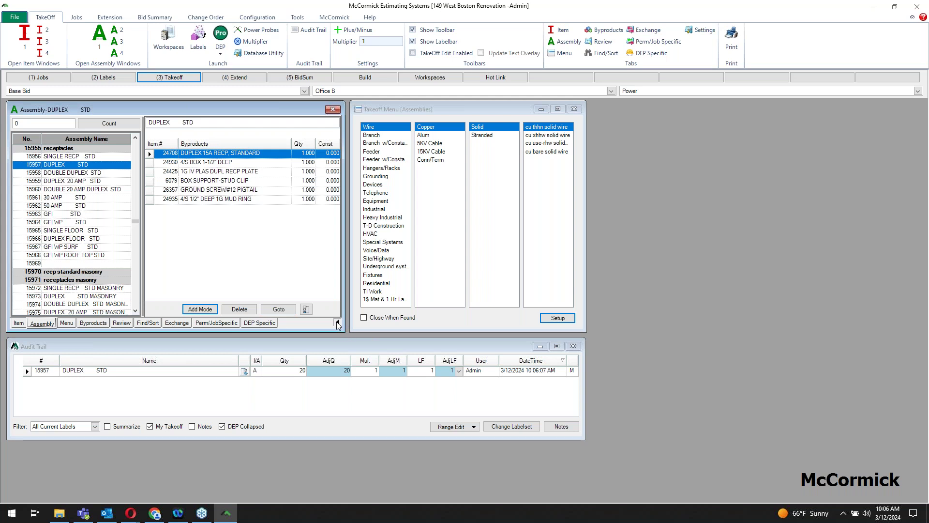
Step: Hide the byproducts and browse Branch w/Constants > EMT > D/C Strap > n12 EMT D/C strap, selecting assembly 18524
{"action": "left_click", "coordinate": [338, 324]}
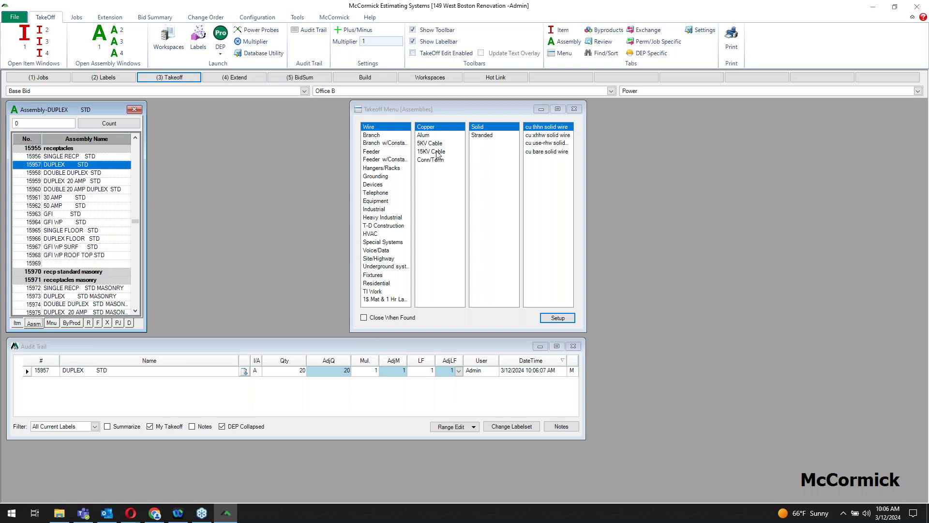
{"action": "left_click", "coordinate": [378, 143]}
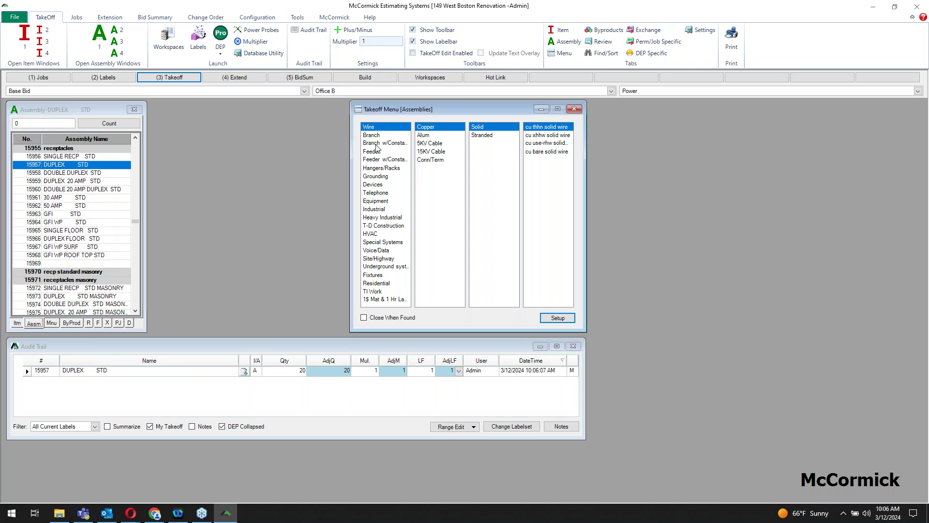
{"action": "left_click", "coordinate": [488, 137]}
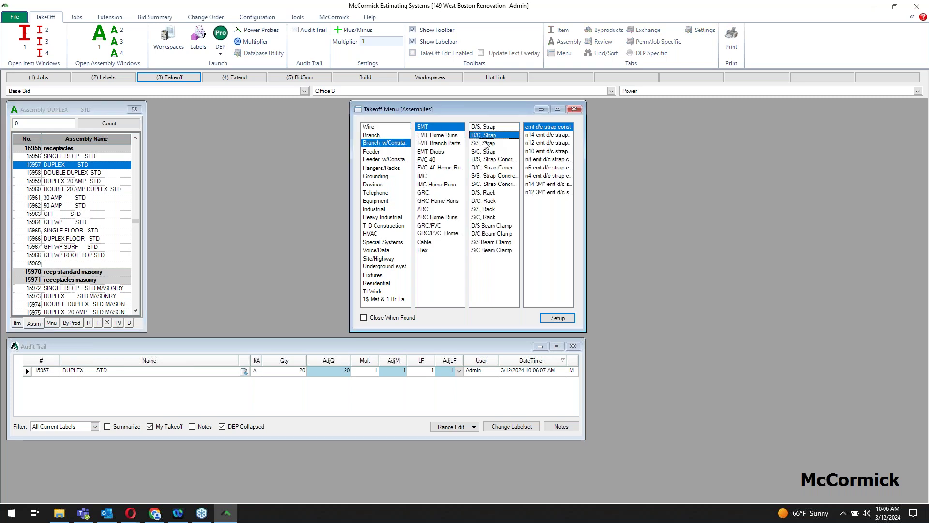
{"action": "left_click", "coordinate": [544, 144]}
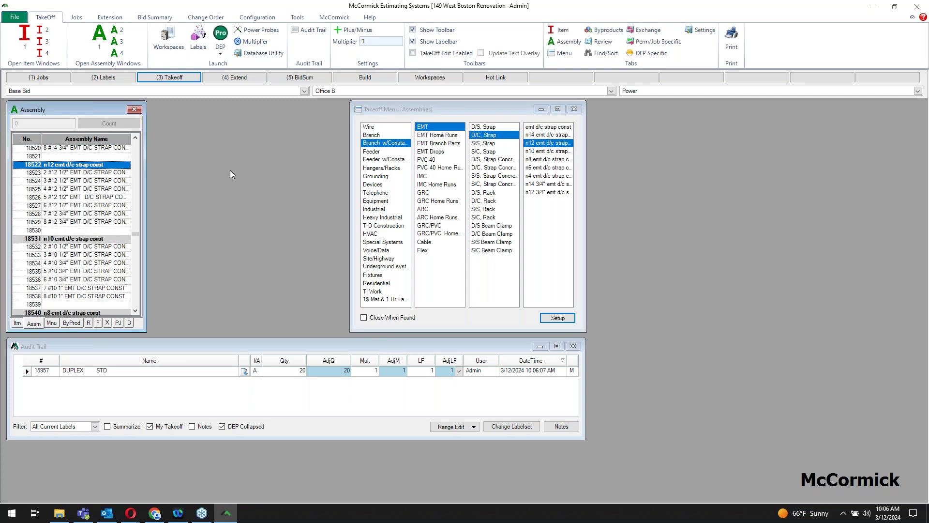
{"action": "left_click", "coordinate": [54, 181]}
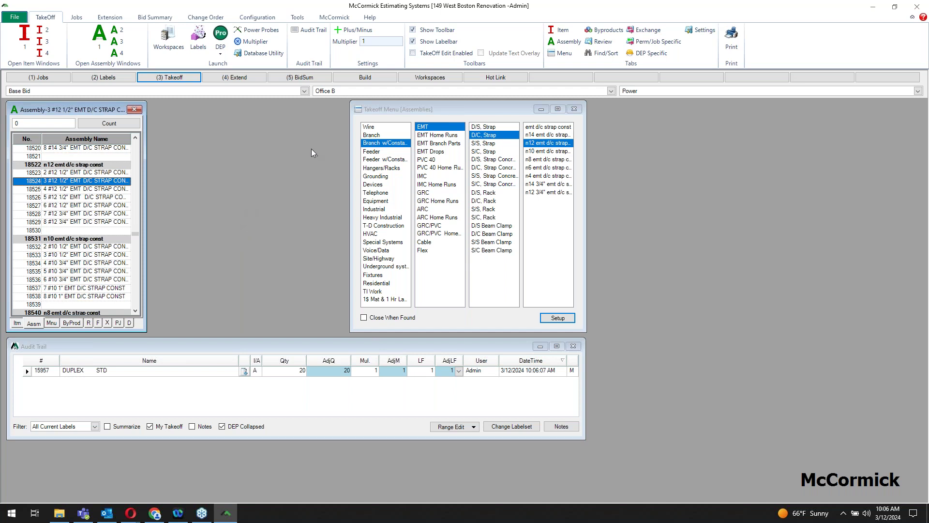
Step: Load the Recp/Tel/Switch St workspace and record 1 50 AMP, 25 TEL. WALL 3/4" RISER, 50 SP, 2 SP SP
{"action": "left_click", "coordinate": [433, 81]}
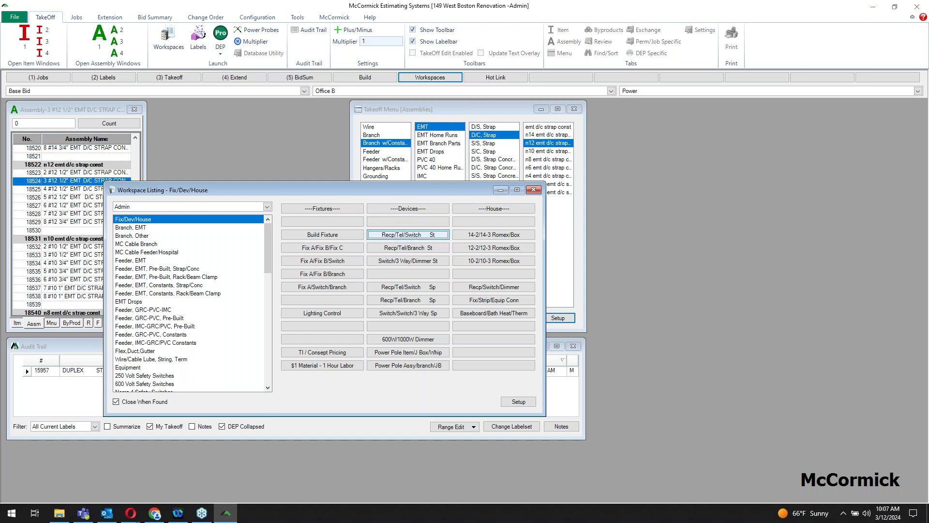
{"action": "left_click", "coordinate": [404, 233]}
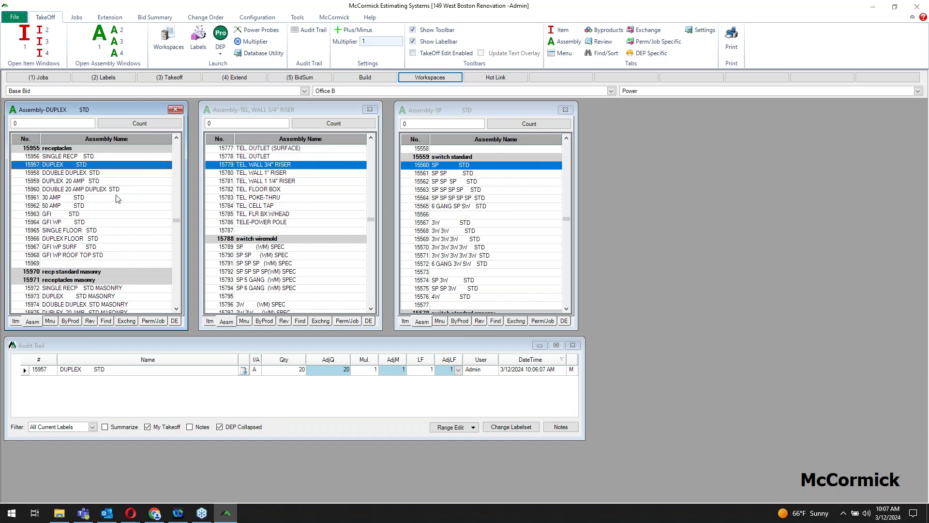
{"action": "left_click", "coordinate": [81, 208]}
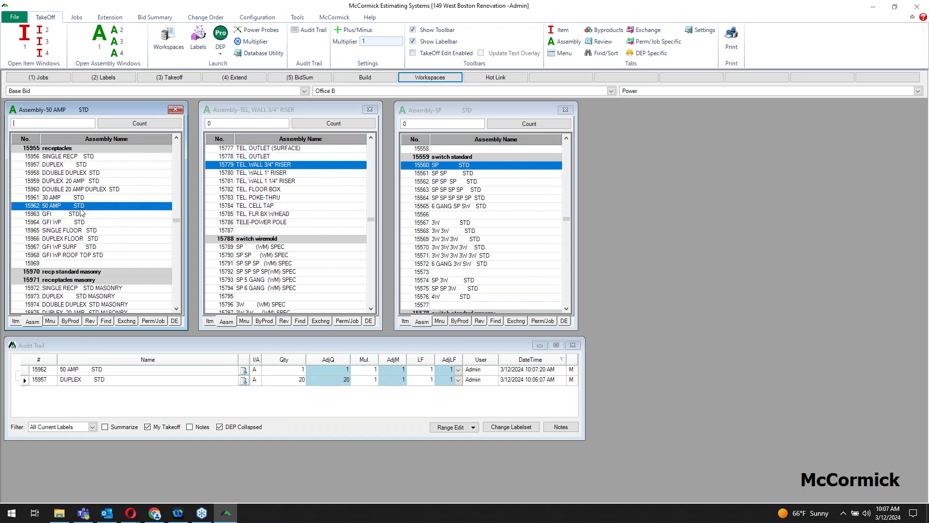
{"action": "left_click", "coordinate": [288, 167]}
{"action": "type", "text": "25"}
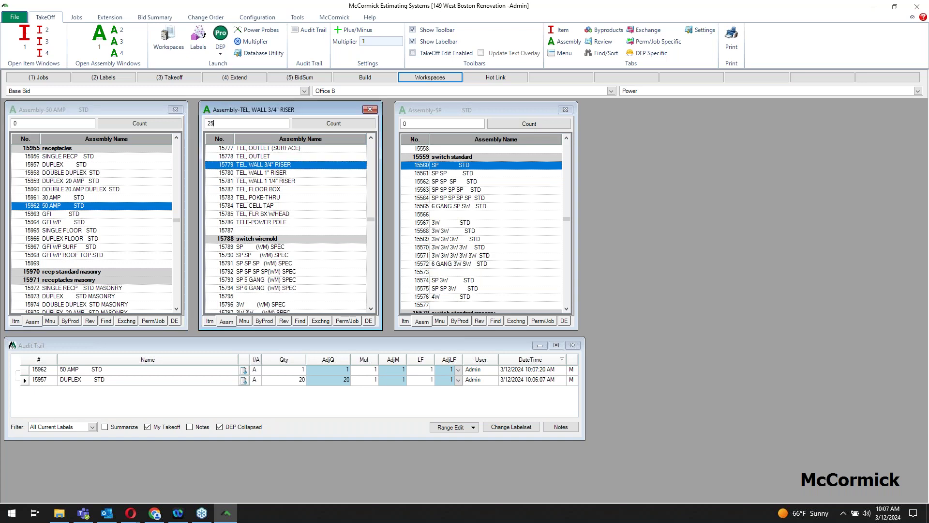
{"action": "key", "text": "Return"}
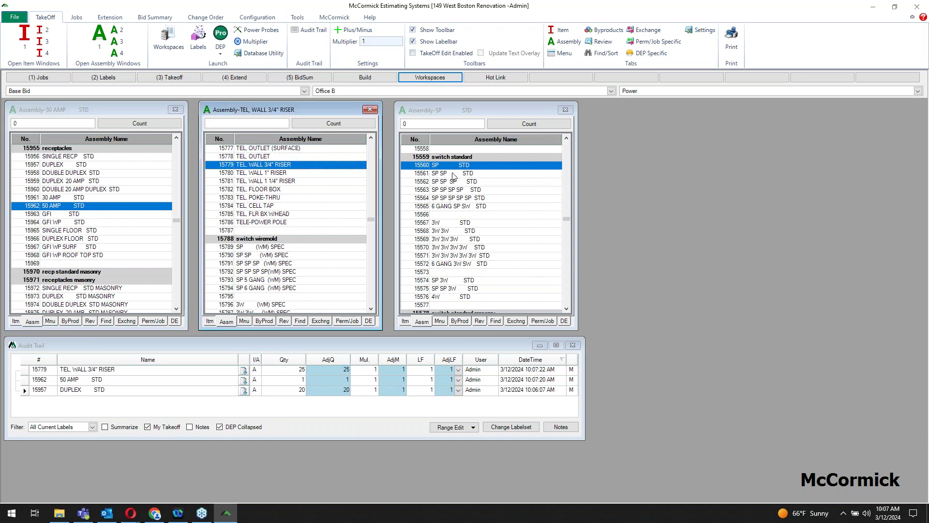
{"action": "left_click", "coordinate": [451, 170]}
{"action": "type", "text": "50"}
{"action": "key", "text": "Return"}
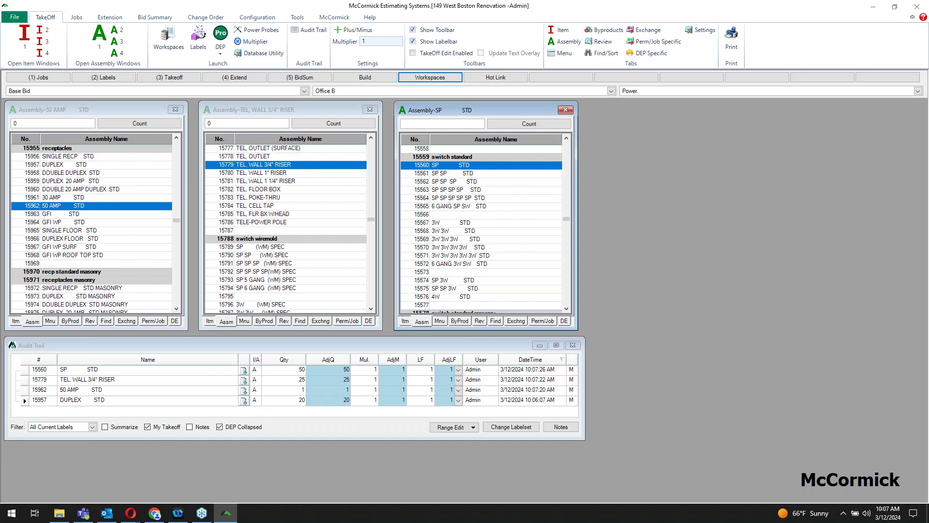
{"action": "key", "text": "Down"}
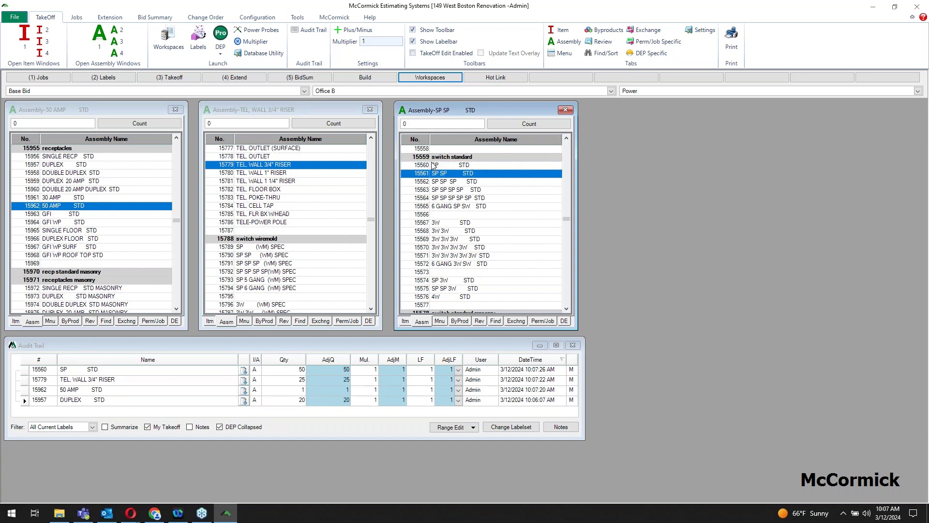
{"action": "type", "text": "2"}
{"action": "key", "text": "Return"}
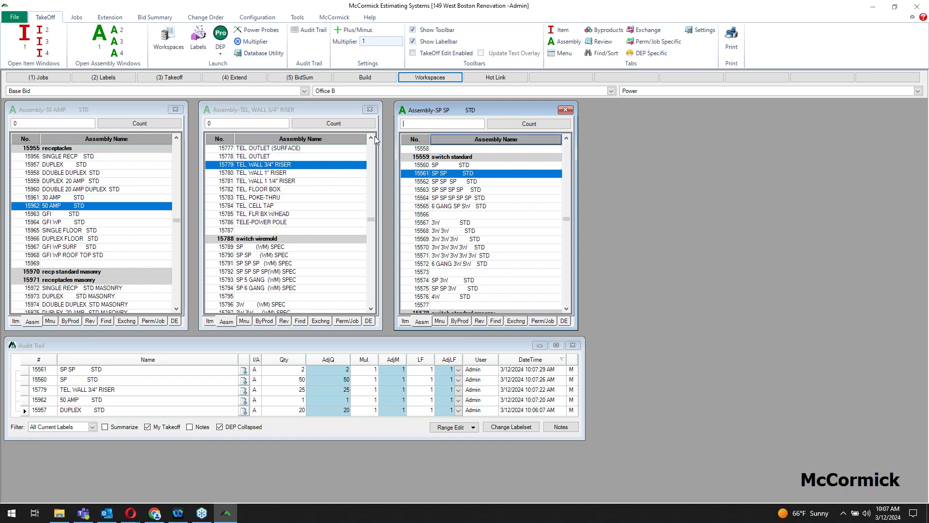
Step: Dismiss the workspace list unchanged and close the telephone riser and SP switch assembly windows
{"action": "left_click", "coordinate": [429, 77]}
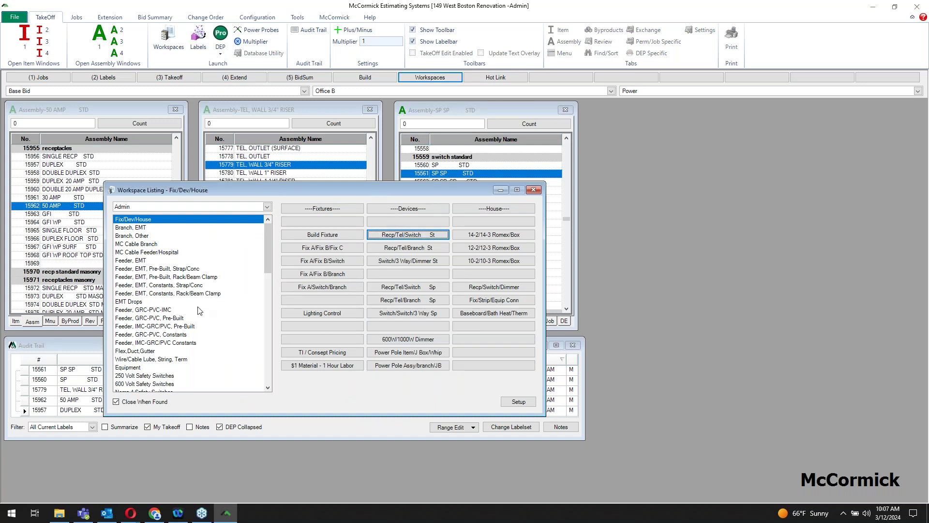
{"action": "scroll", "coordinate": [170, 316], "scroll_direction": "down", "scroll_amount": 10}
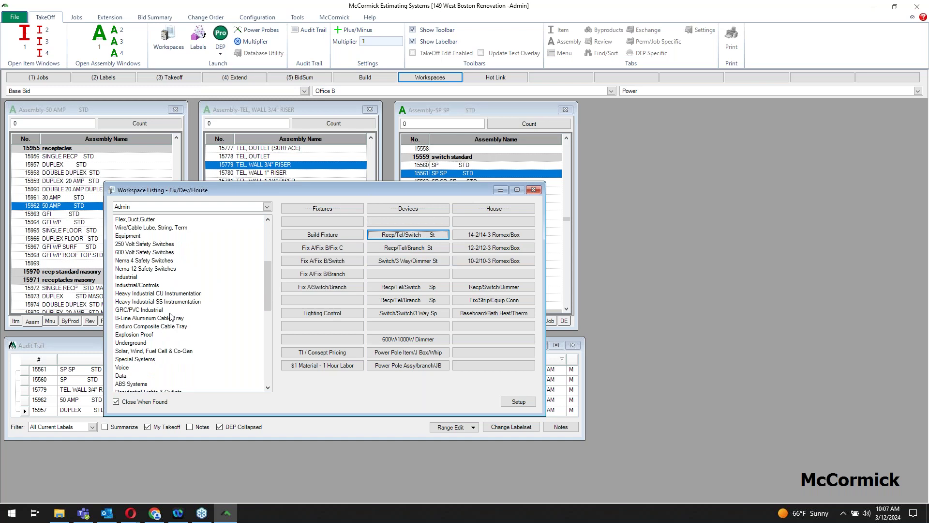
{"action": "scroll", "coordinate": [164, 354], "scroll_direction": "down", "scroll_amount": 6}
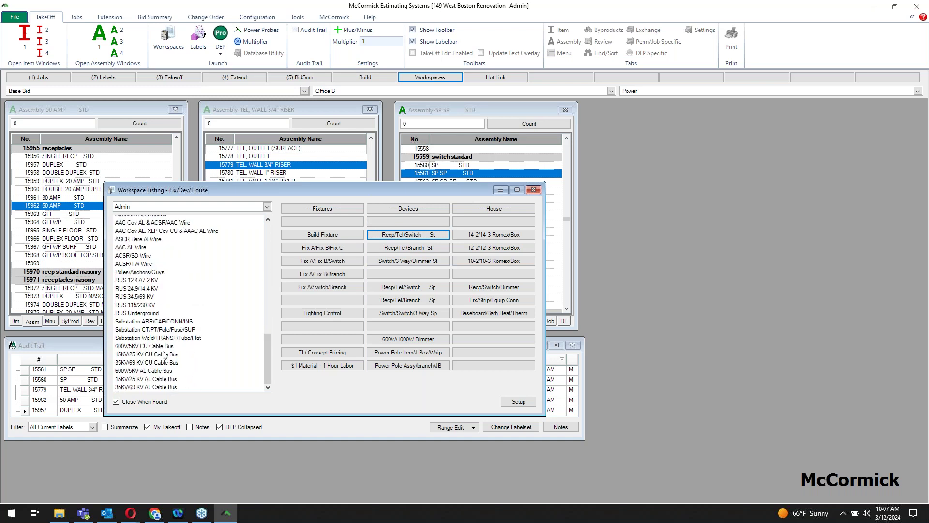
{"action": "scroll", "coordinate": [164, 353], "scroll_direction": "up", "scroll_amount": 18}
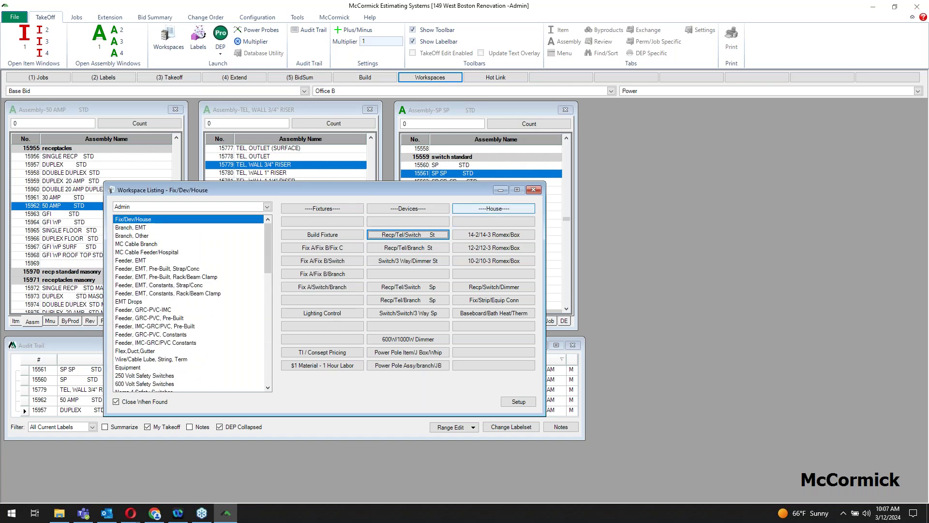
{"action": "left_click", "coordinate": [541, 192]}
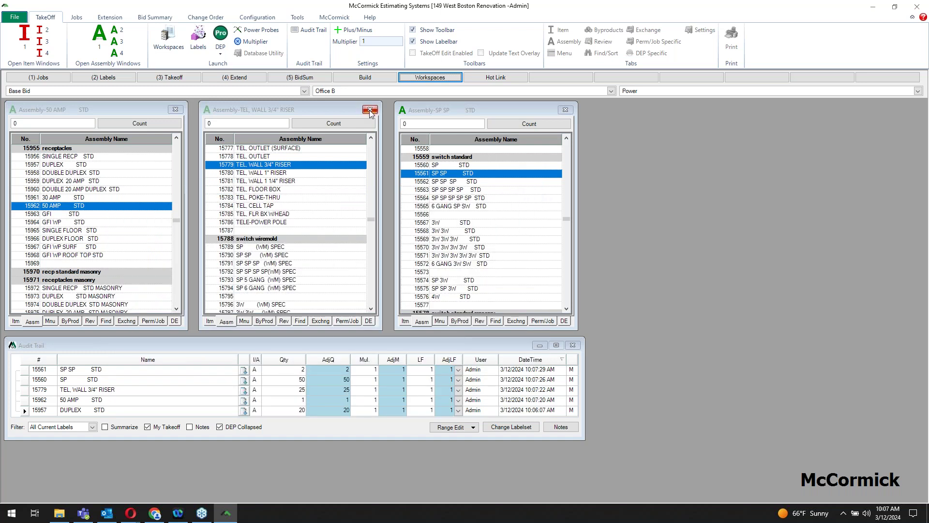
{"action": "left_click", "coordinate": [370, 110]}
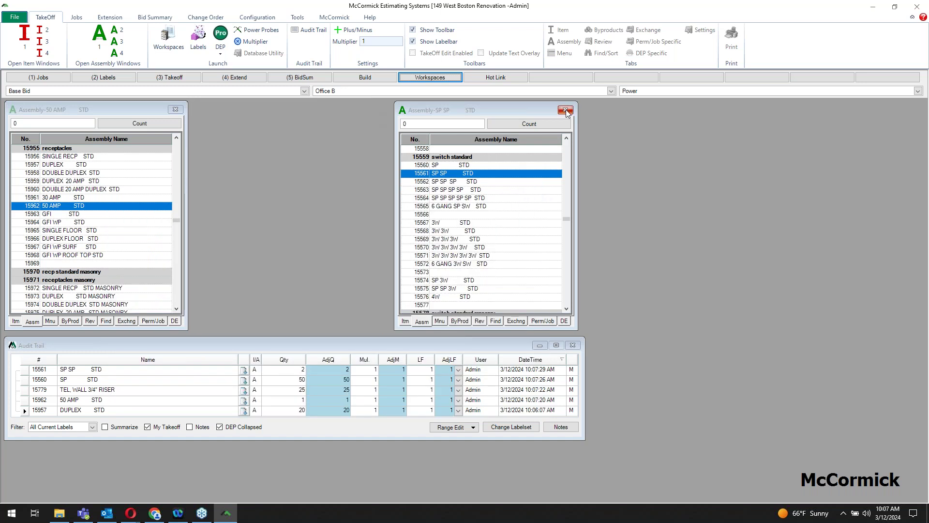
{"action": "left_click", "coordinate": [565, 110]}
Step: Return to the (3) Takeoff layout and launch Design Estimating Pro from the DEP button
{"action": "left_click", "coordinate": [183, 80]}
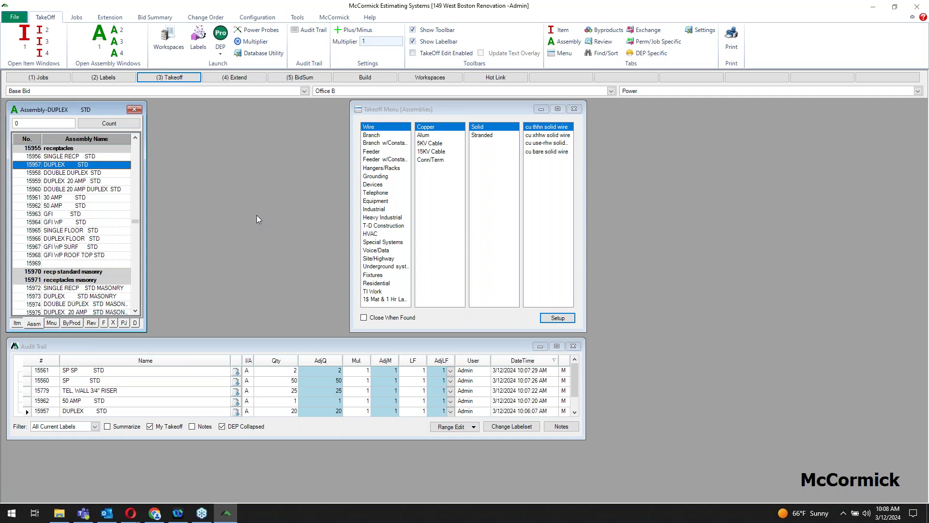
{"action": "left_click", "coordinate": [221, 35]}
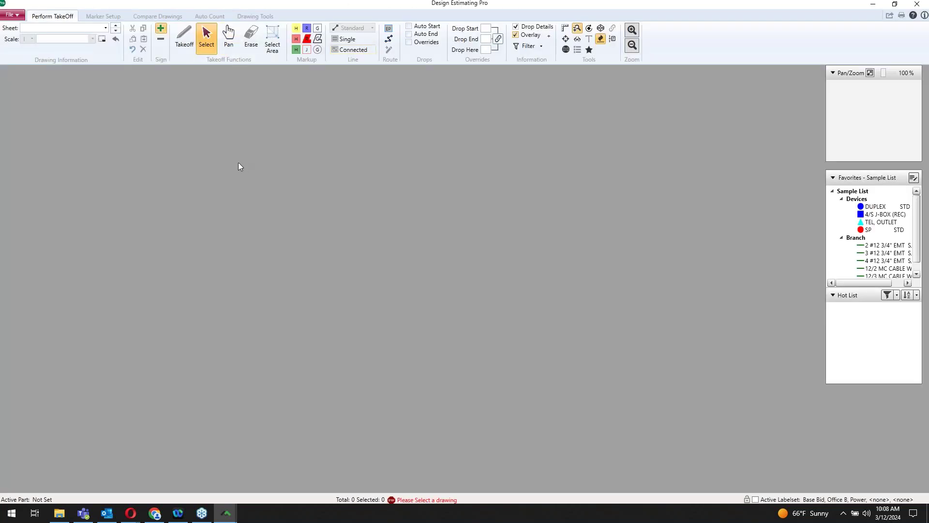
Step: Load the E-1 - Power-001 drawing sheet
{"action": "left_click", "coordinate": [106, 29]}
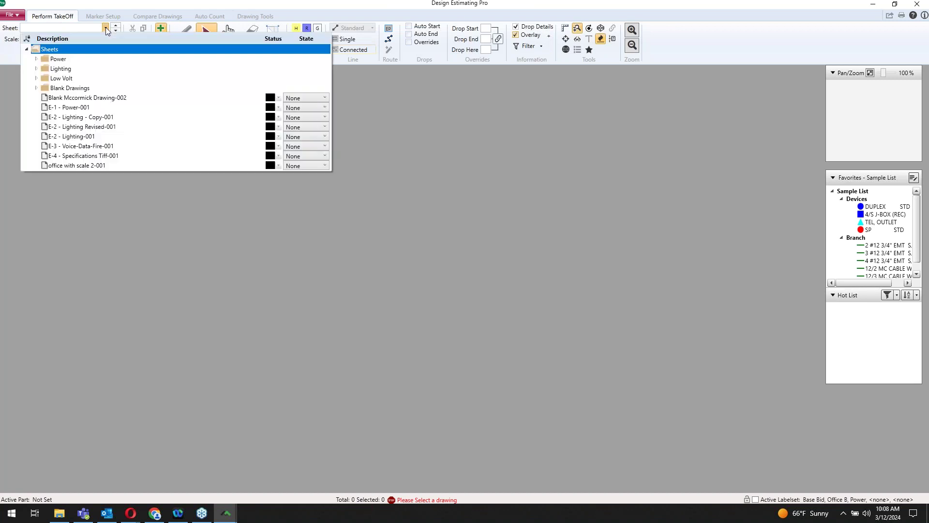
{"action": "left_click", "coordinate": [77, 109]}
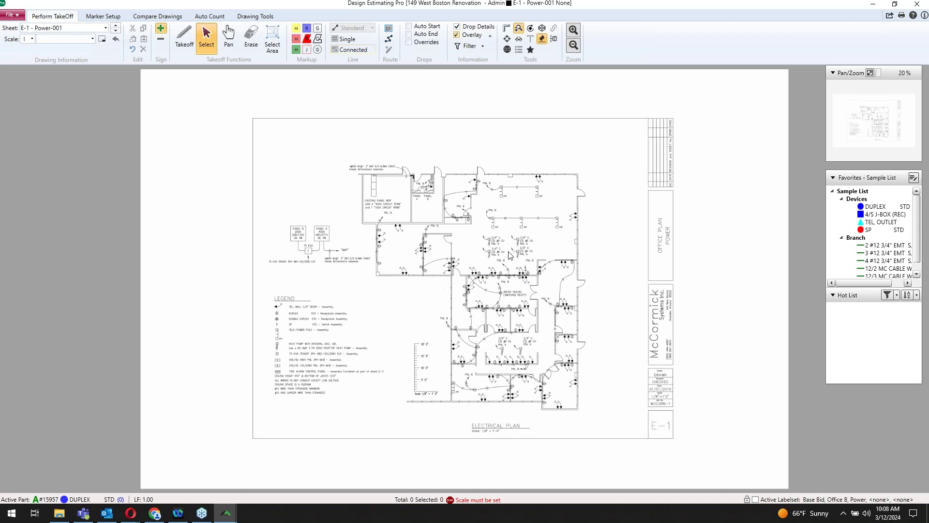
{"action": "scroll", "coordinate": [509, 255], "scroll_direction": "up", "scroll_amount": 2}
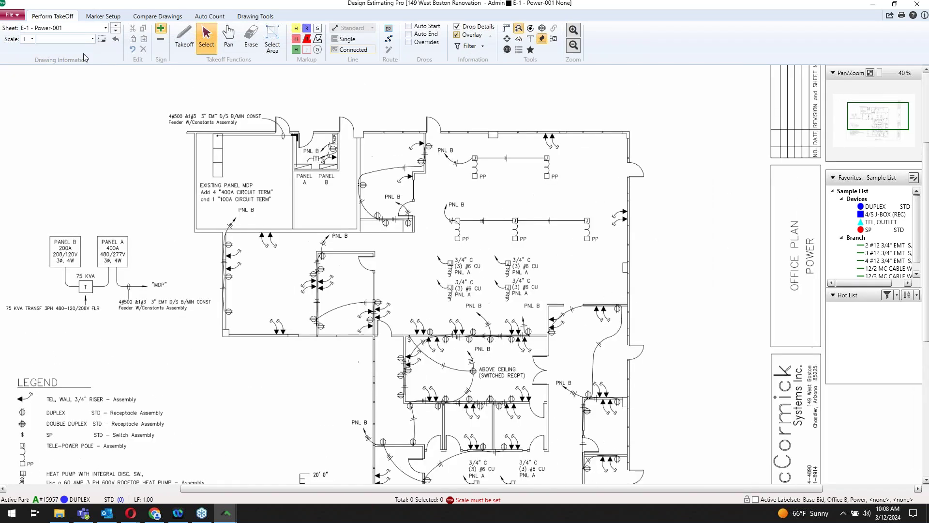
Step: Set the drawing scale to 1/8=1 and zoom in toward the panel room
{"action": "left_click", "coordinate": [93, 40]}
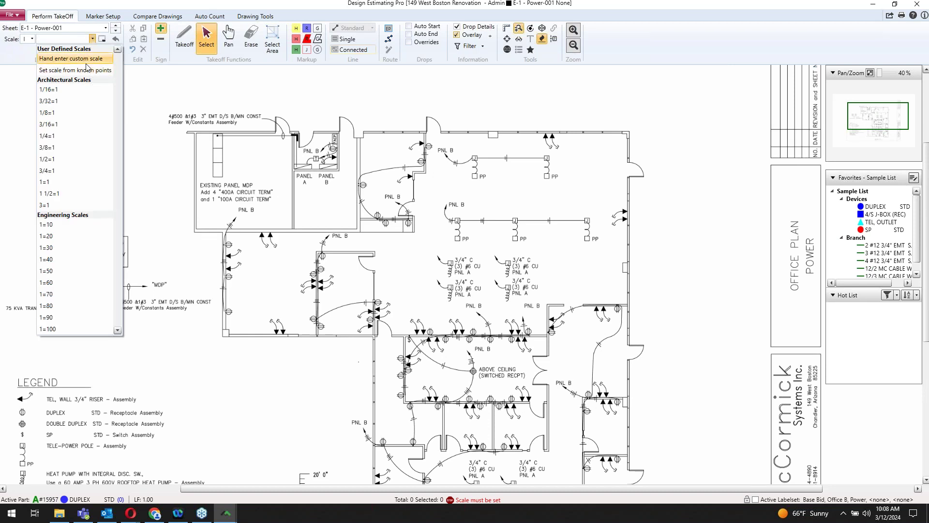
{"action": "left_click", "coordinate": [51, 115]}
{"action": "scroll", "coordinate": [447, 197], "scroll_direction": "up", "scroll_amount": 1}
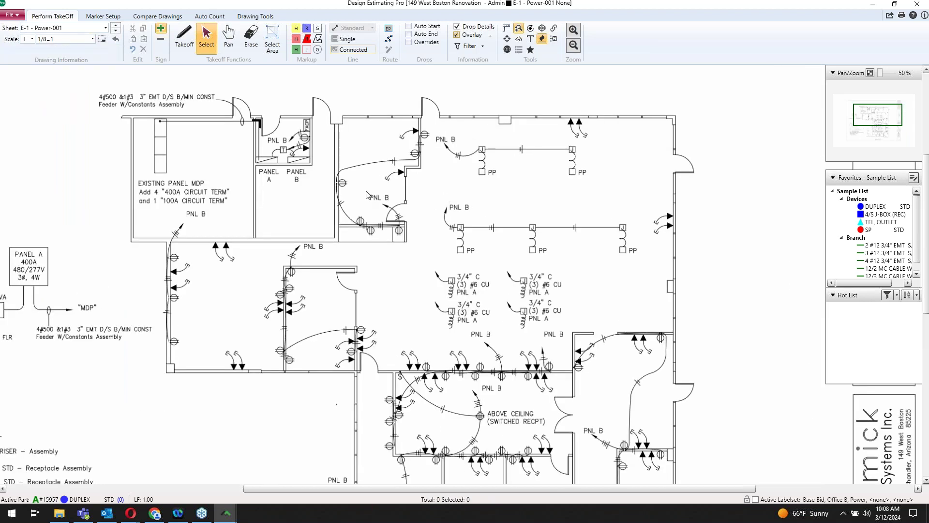
{"action": "scroll", "coordinate": [368, 194], "scroll_direction": "up", "scroll_amount": 1}
{"action": "left_click_drag", "start_coordinate": [357, 182], "coordinate": [397, 198]}
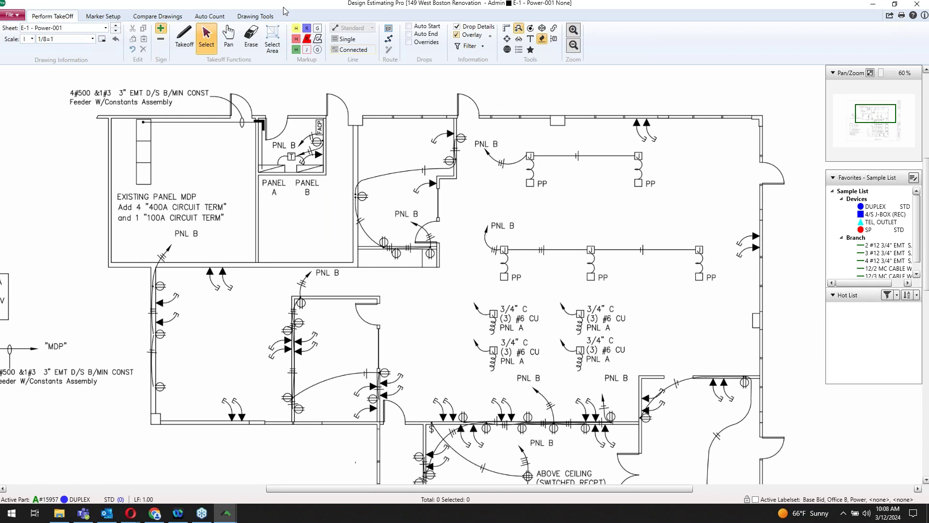
{"action": "left_click_drag", "start_coordinate": [290, 5], "coordinate": [873, 44]}
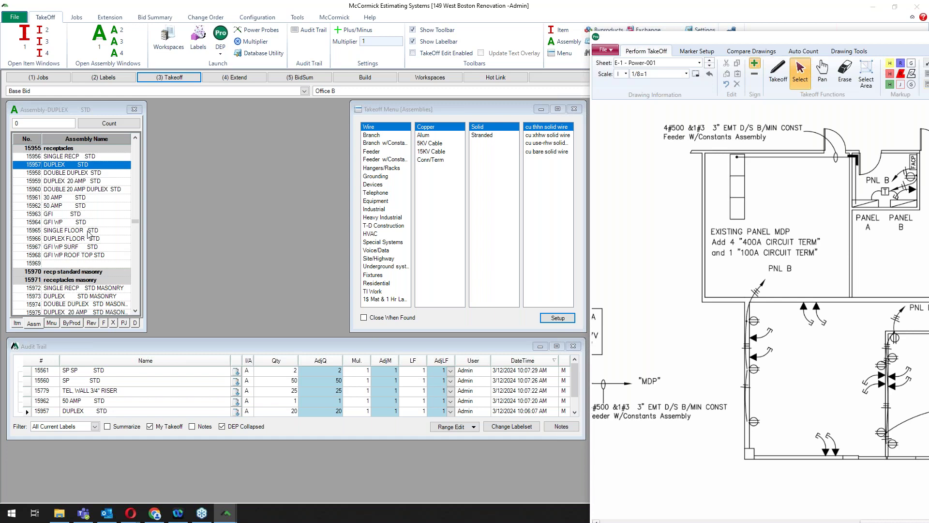
{"action": "left_click_drag", "start_coordinate": [842, 39], "coordinate": [823, 58]}
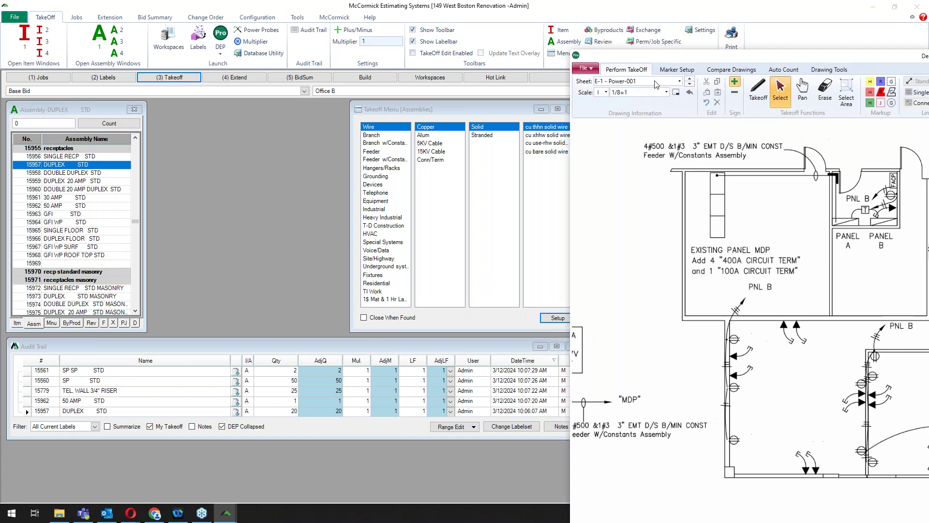
{"action": "key", "text": "super+Up"}
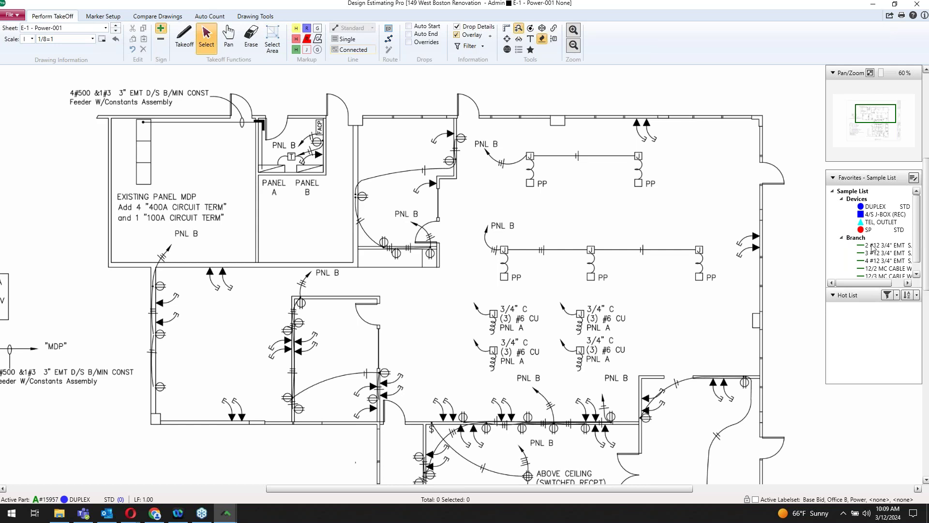
Step: With DUPLEX as the part, count the remaining duplex outlets on the plan to 17 total, then switch to McCormick
{"action": "left_click", "coordinate": [875, 209]}
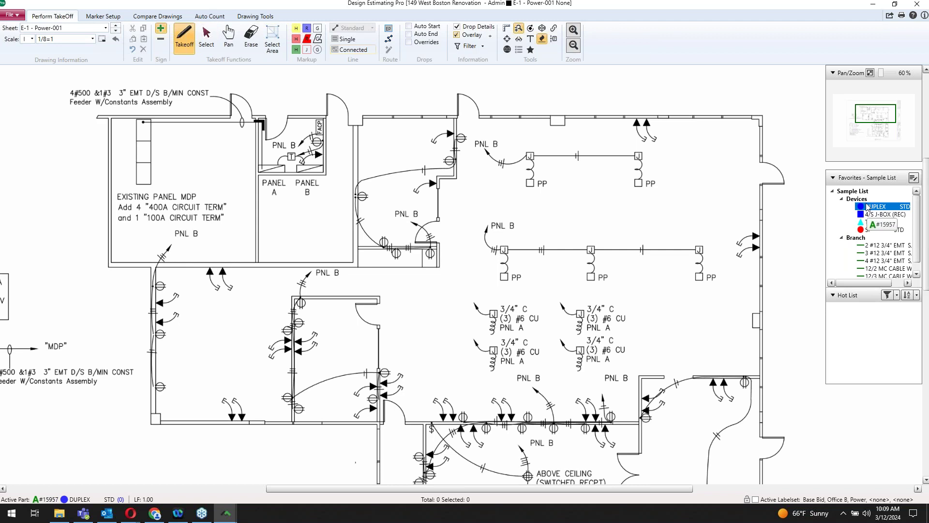
{"action": "left_click", "coordinate": [462, 137]}
{"action": "left_click", "coordinate": [449, 159]}
{"action": "left_click", "coordinate": [430, 254]}
{"action": "left_click", "coordinate": [396, 253]}
{"action": "left_click", "coordinate": [384, 241]}
{"action": "left_click", "coordinate": [359, 196]}
{"action": "left_click", "coordinate": [317, 142]}
{"action": "left_click", "coordinate": [373, 397]}
{"action": "left_click", "coordinate": [384, 370]}
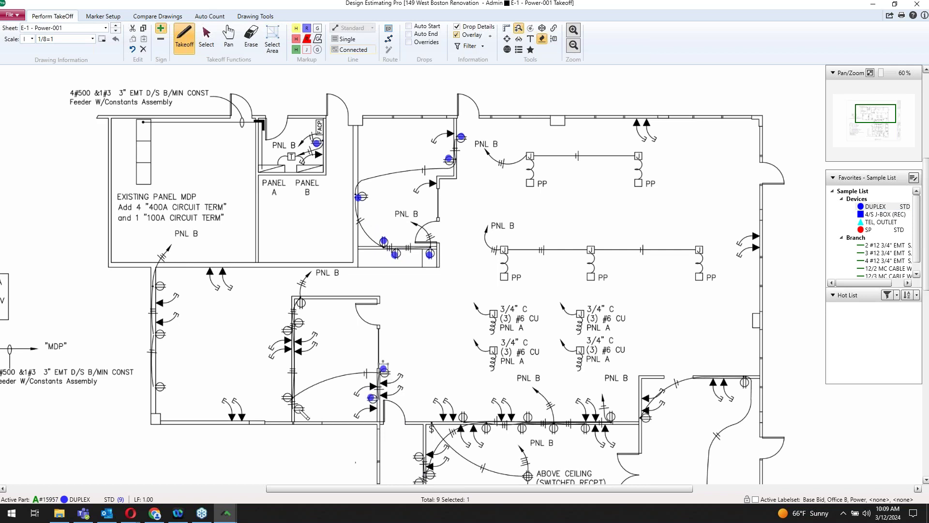
{"action": "left_click", "coordinate": [299, 409]}
{"action": "left_click", "coordinate": [289, 397]}
{"action": "left_click", "coordinate": [287, 330]}
{"action": "left_click", "coordinate": [300, 324]}
{"action": "left_click", "coordinate": [301, 304]}
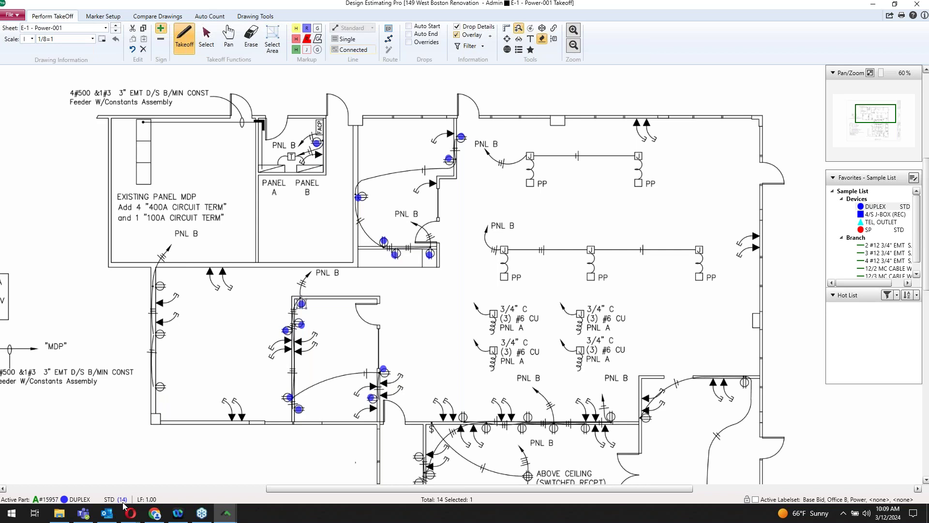
{"action": "left_click", "coordinate": [161, 386]}
{"action": "left_click", "coordinate": [160, 334]}
{"action": "left_click", "coordinate": [161, 285]}
{"action": "left_click", "coordinate": [874, 4]}
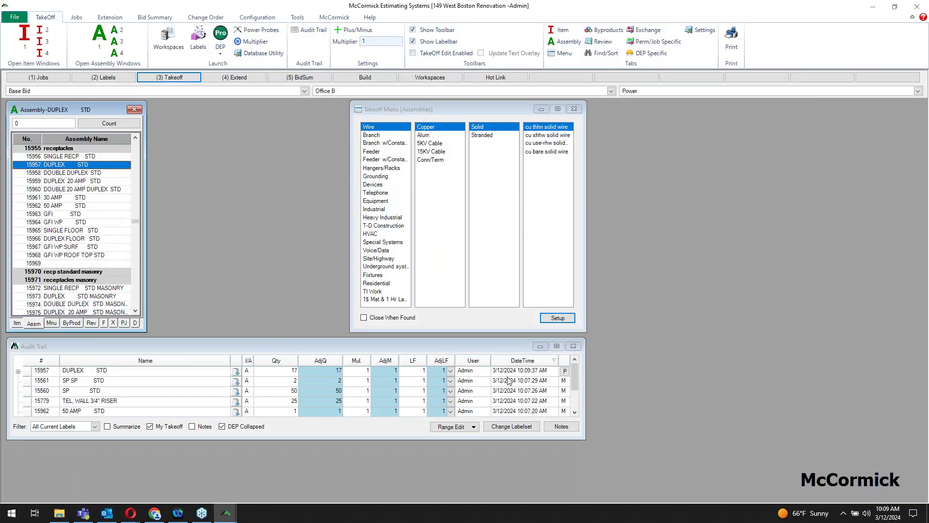
Step: Check the Audit Trail DUPLEX row shows 17 from the drawing, then return to Design Estimating Pro
{"action": "mouse_move", "coordinate": [567, 377]}
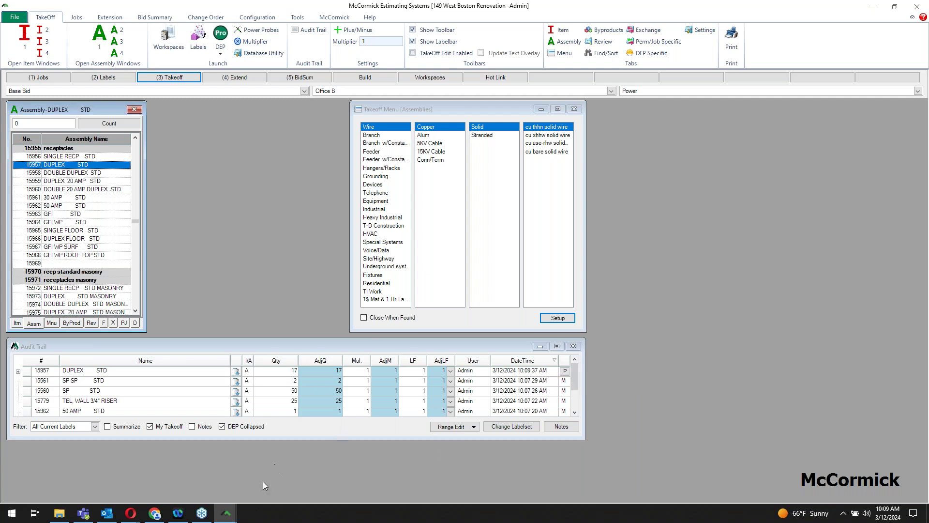
{"action": "left_click", "coordinate": [226, 512]}
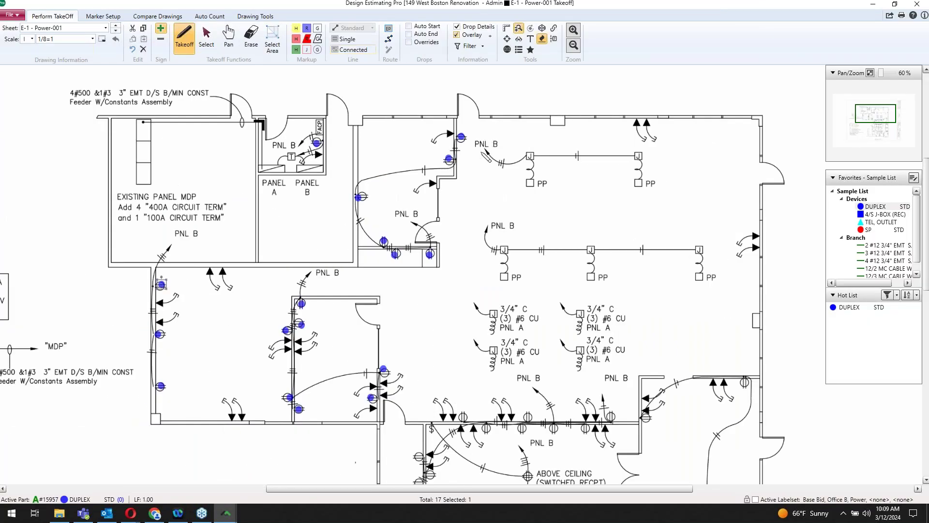
Step: Give DUPLEX STD the Duplex shape style for all 17 counted outlets and put the moved count back
{"action": "key", "text": "Escape"}
{"action": "scroll", "coordinate": [481, 153], "scroll_direction": "up", "scroll_amount": 3}
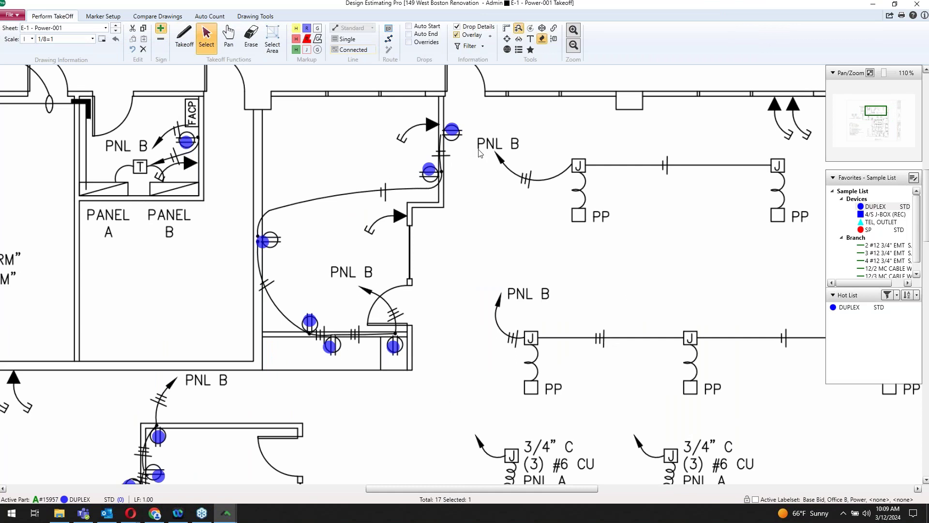
{"action": "left_click_drag", "start_coordinate": [481, 153], "coordinate": [511, 195]}
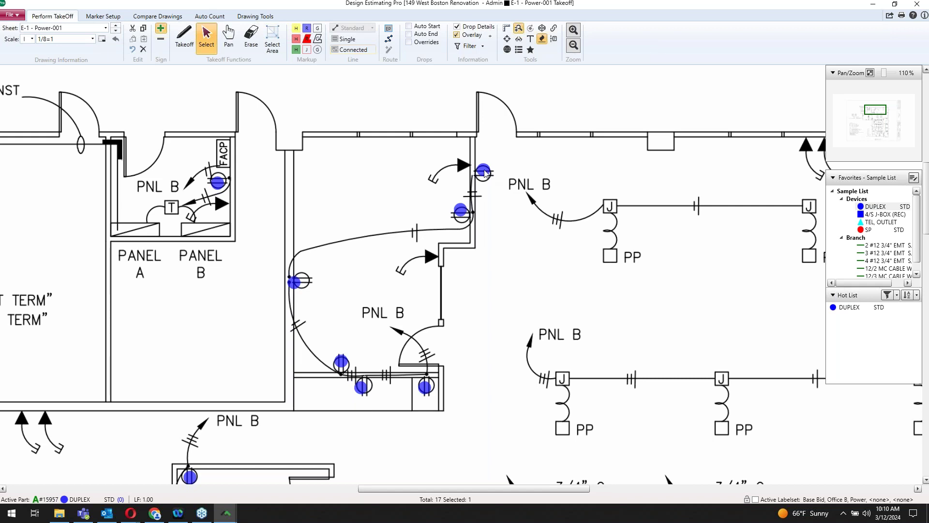
{"action": "left_click_drag", "start_coordinate": [484, 172], "coordinate": [490, 200]}
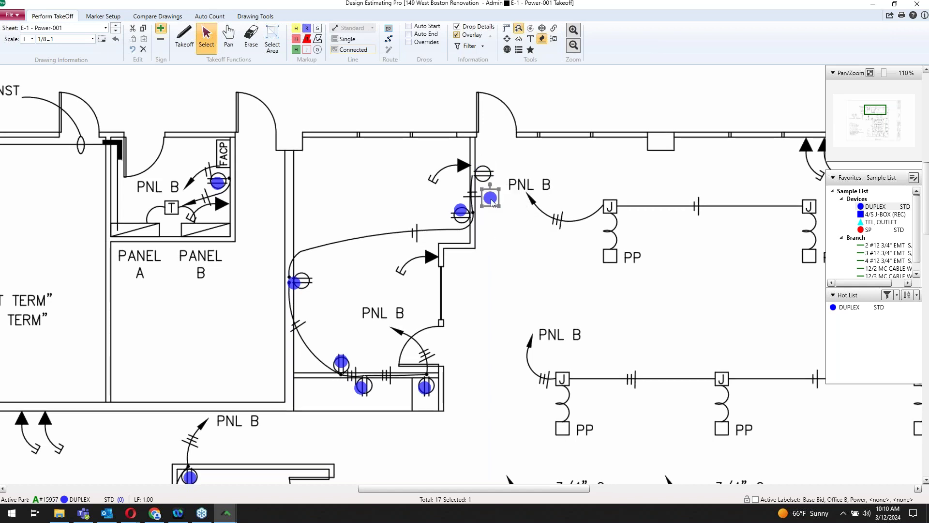
{"action": "double_click", "coordinate": [491, 200]}
{"action": "left_click", "coordinate": [458, 172]}
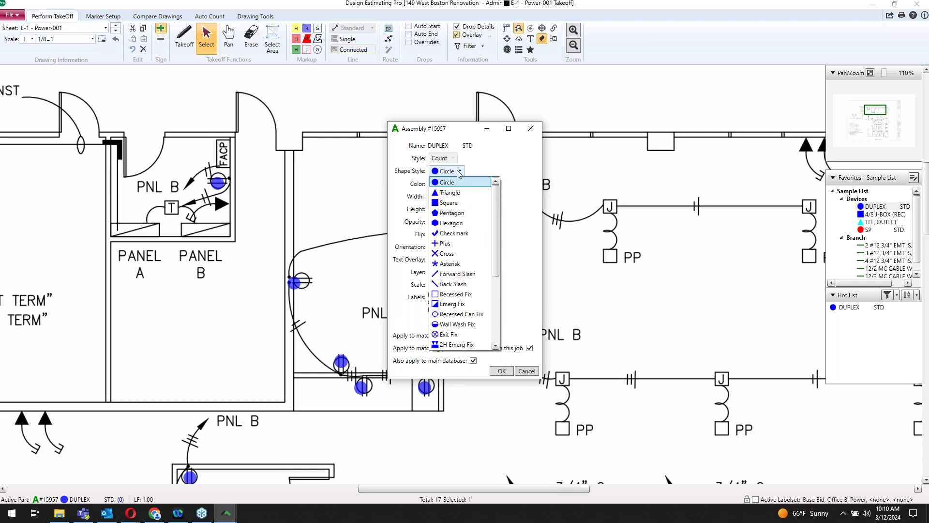
{"action": "scroll", "coordinate": [472, 221], "scroll_direction": "down", "scroll_amount": 5}
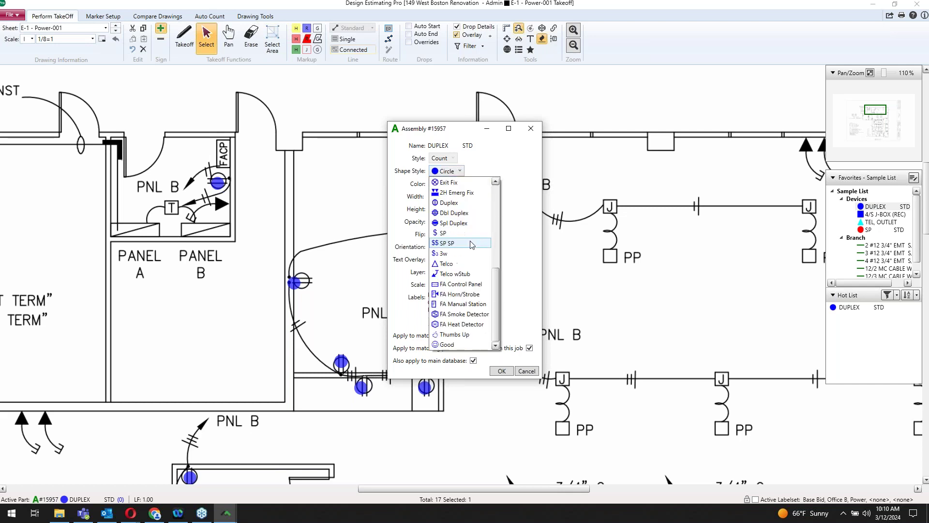
{"action": "left_click", "coordinate": [447, 206]}
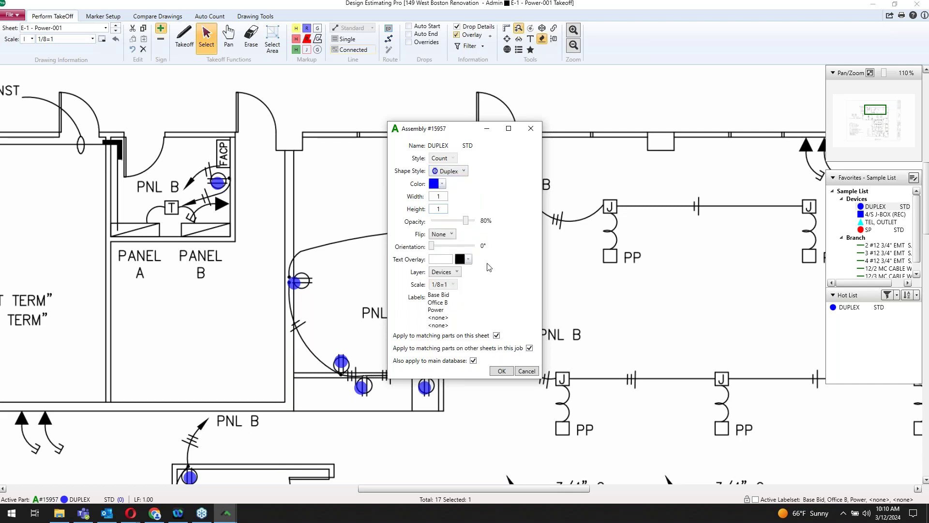
{"action": "left_click", "coordinate": [503, 372]}
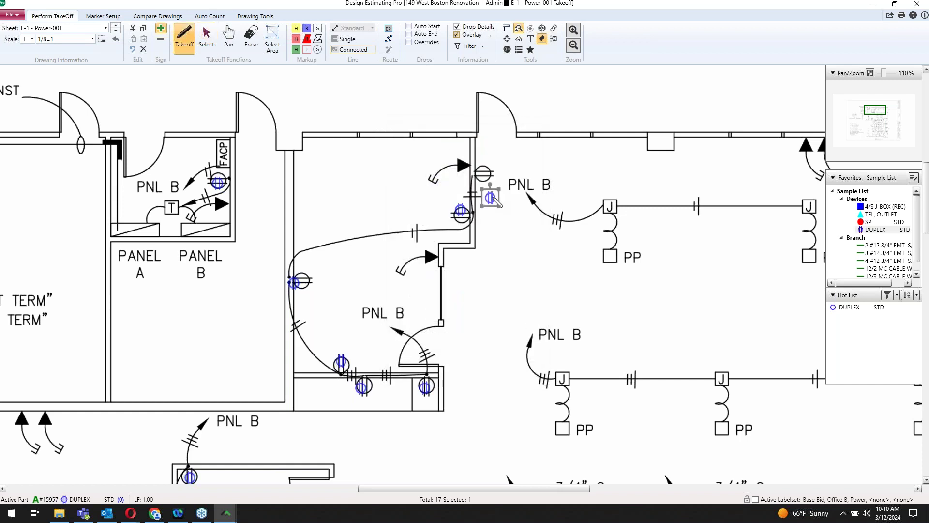
{"action": "left_click_drag", "start_coordinate": [491, 197], "coordinate": [484, 172]}
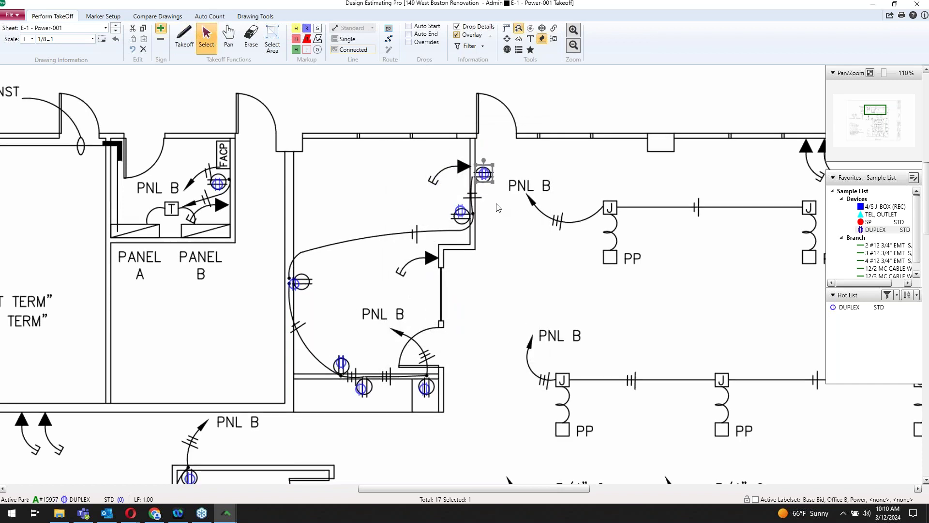
Step: Count three SP switches beside the doors
{"action": "left_click", "coordinate": [868, 222]}
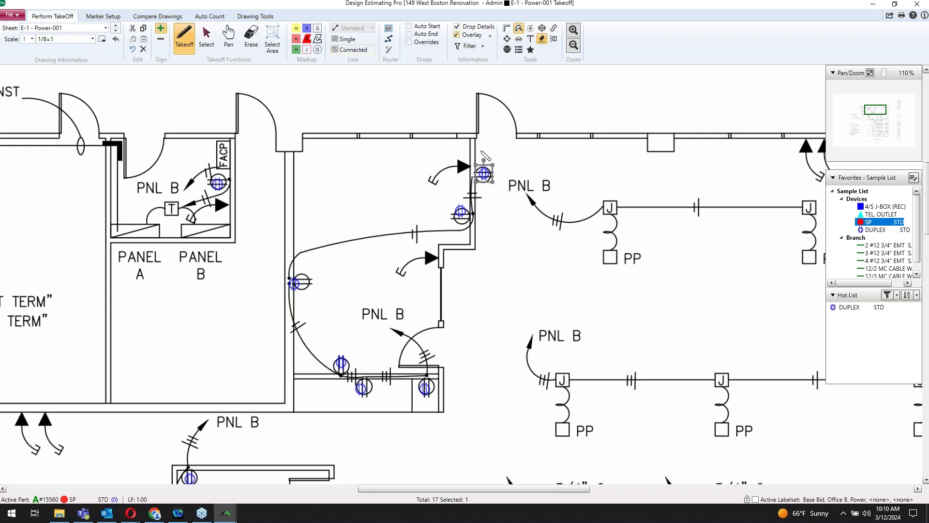
{"action": "left_click", "coordinate": [480, 150]}
{"action": "left_click", "coordinate": [235, 145]}
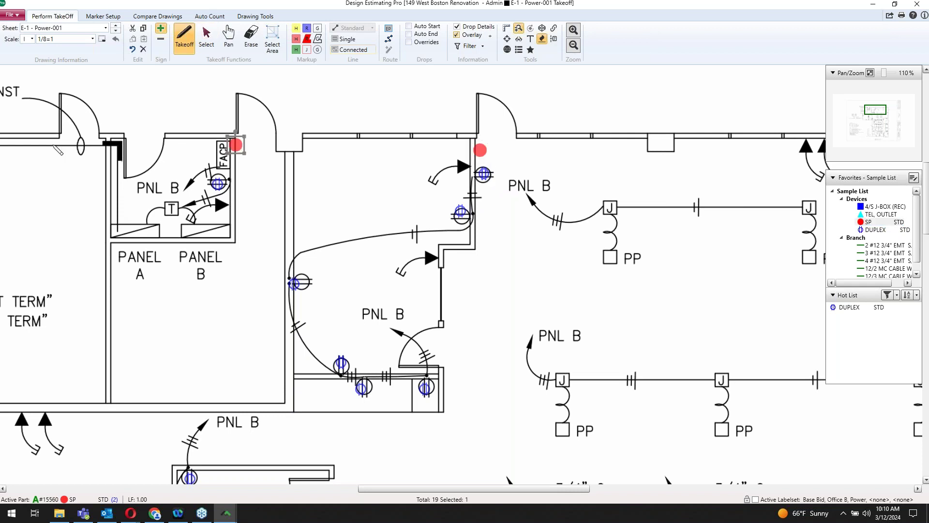
Step: Set the SP STD shape style to SP so switches show the red $ symbol
{"action": "double_click", "coordinate": [52, 144]}
{"action": "left_click", "coordinate": [450, 171]}
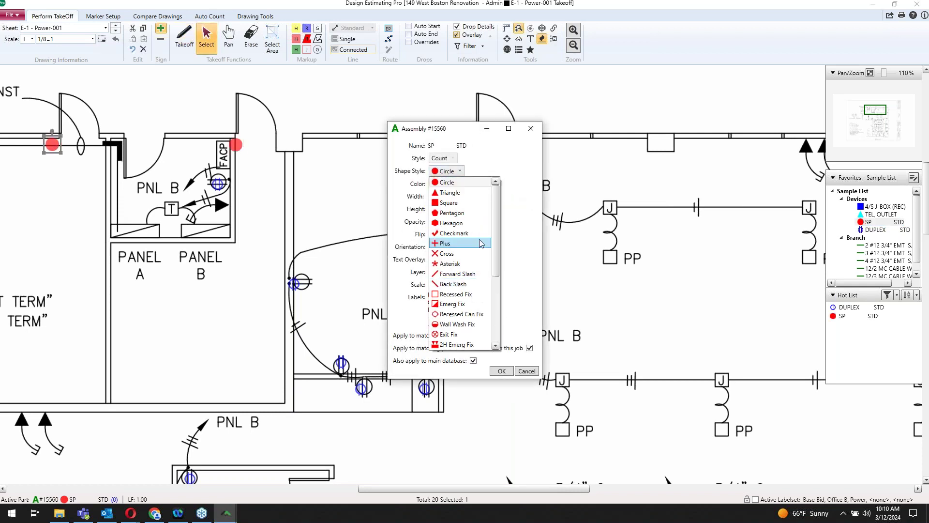
{"action": "left_click", "coordinate": [462, 234]}
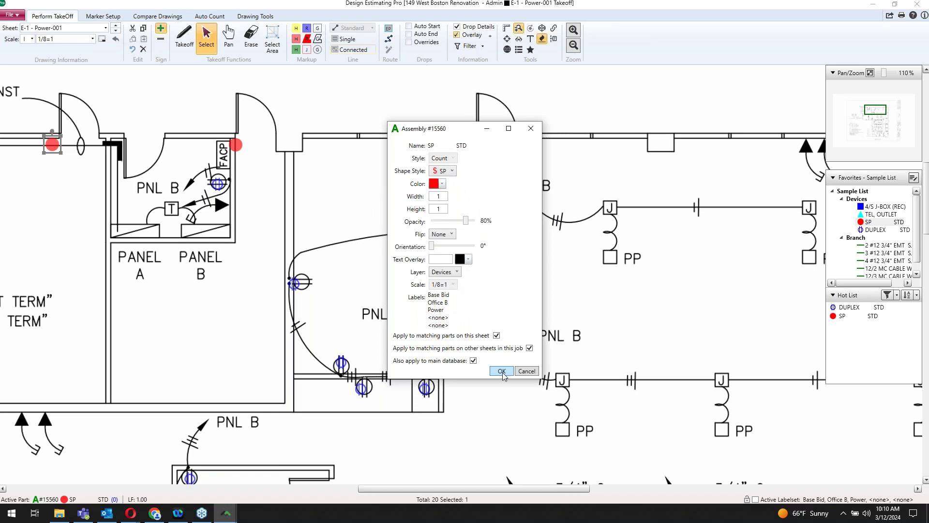
{"action": "left_click", "coordinate": [511, 371]}
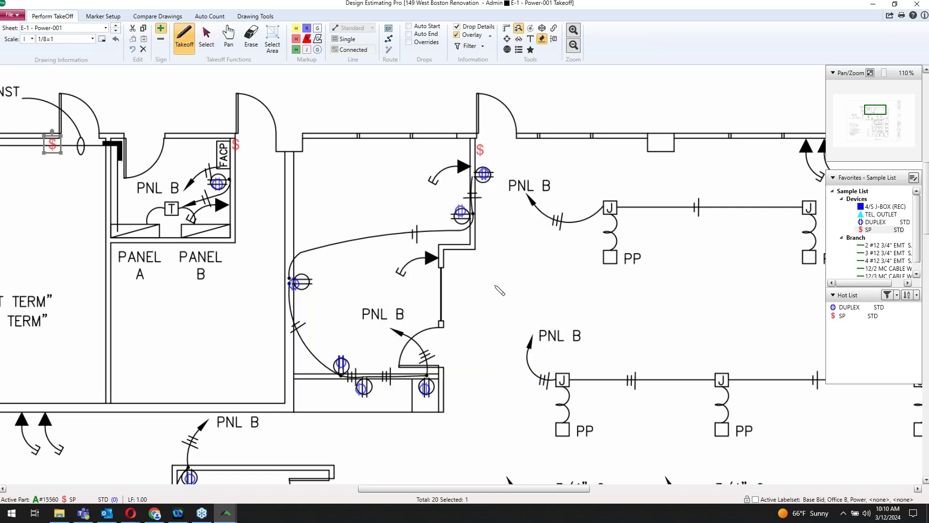
{"action": "key", "text": "Escape"}
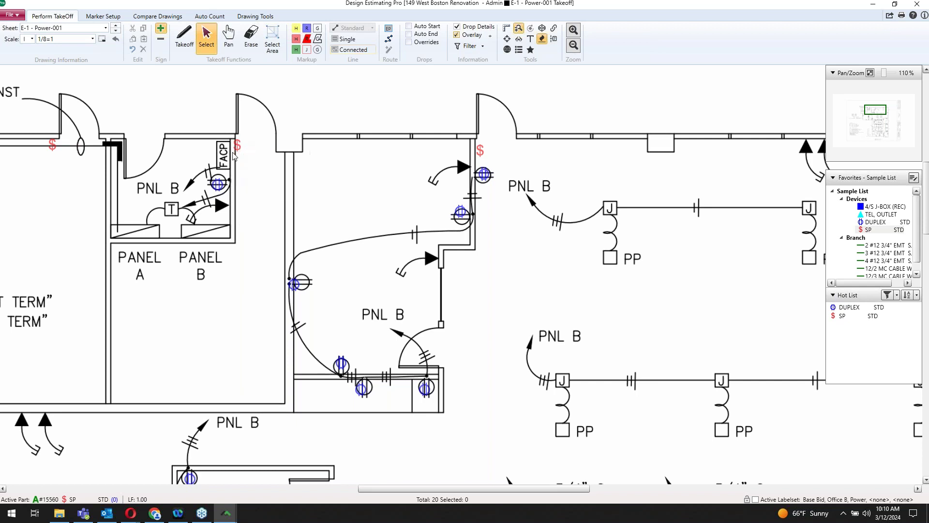
Step: Draw a 3 #12 3/4" EMT run from the door outlets around the room to Panel B
{"action": "left_click", "coordinate": [888, 255]}
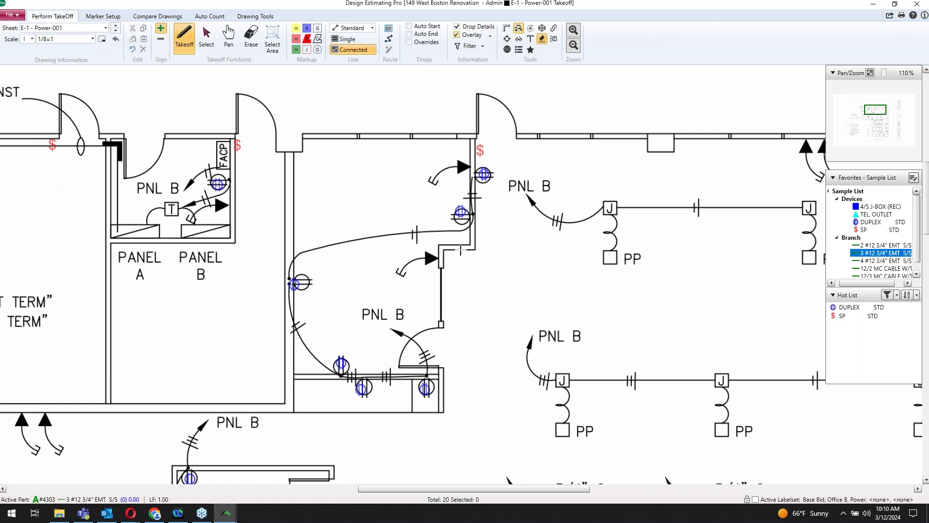
{"action": "left_click", "coordinate": [473, 239]}
{"action": "left_click", "coordinate": [473, 140]}
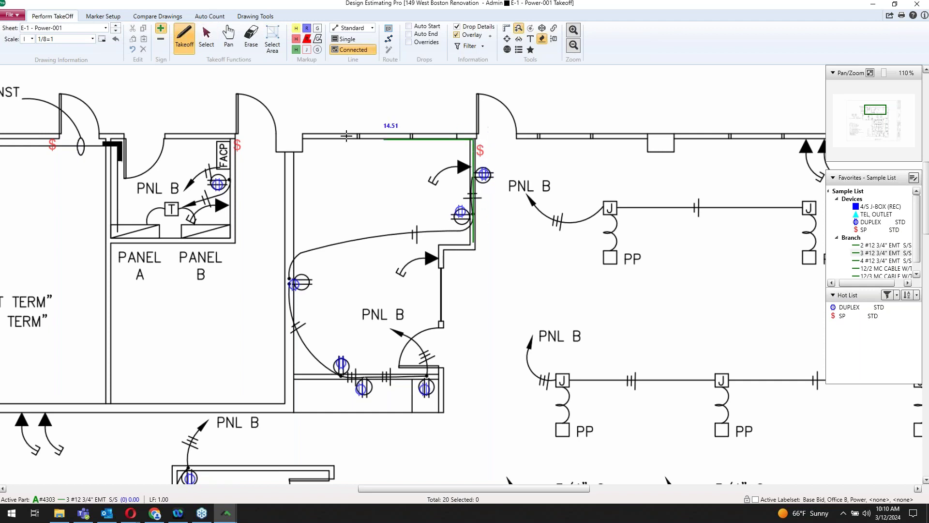
{"action": "left_click", "coordinate": [294, 140]}
{"action": "left_click", "coordinate": [293, 373]}
{"action": "left_click", "coordinate": [427, 374]}
{"action": "left_click", "coordinate": [205, 373]}
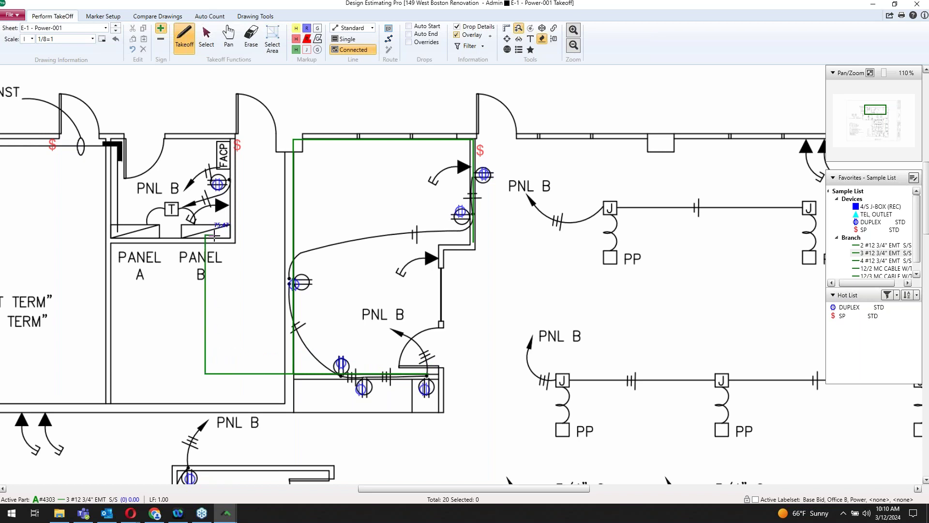
{"action": "double_click", "coordinate": [205, 236]}
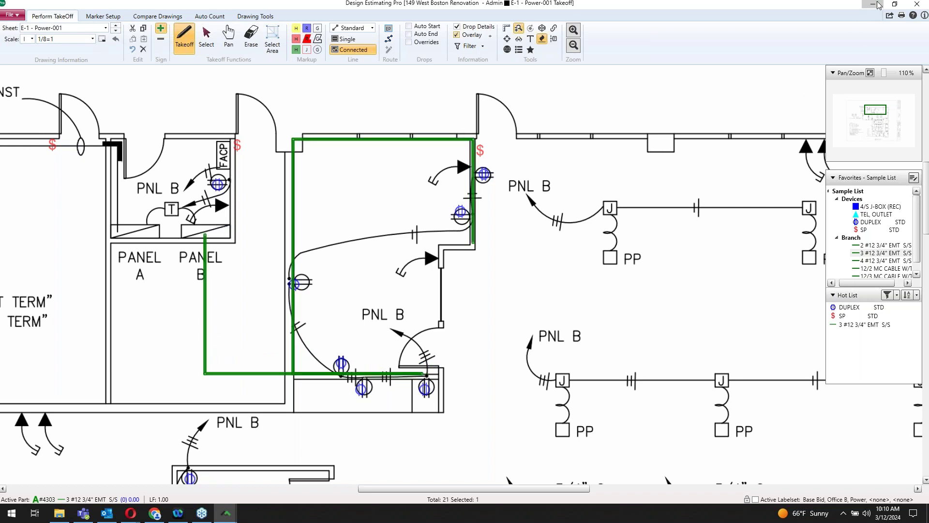
Step: Confirm the 75.47 LF run in McCormick's Audit Trail, then return to the drawing
{"action": "left_click", "coordinate": [871, 6]}
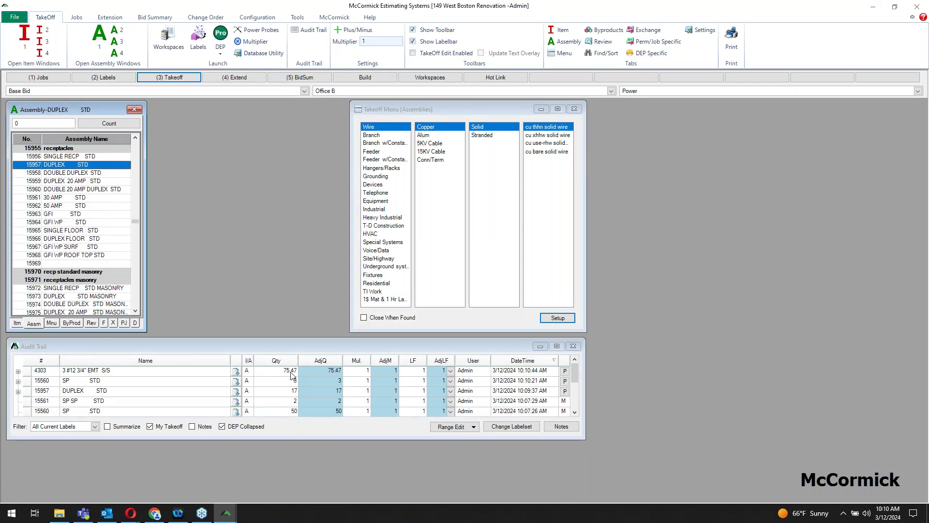
{"action": "mouse_move", "coordinate": [226, 512]}
{"action": "left_click", "coordinate": [286, 465]}
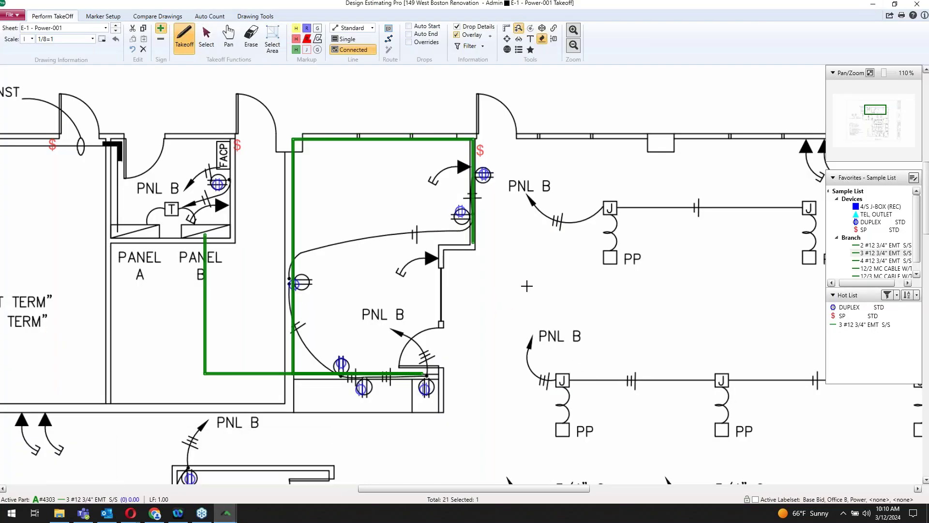
{"action": "key", "text": "Escape"}
{"action": "scroll", "coordinate": [522, 283], "scroll_direction": "down", "scroll_amount": 3}
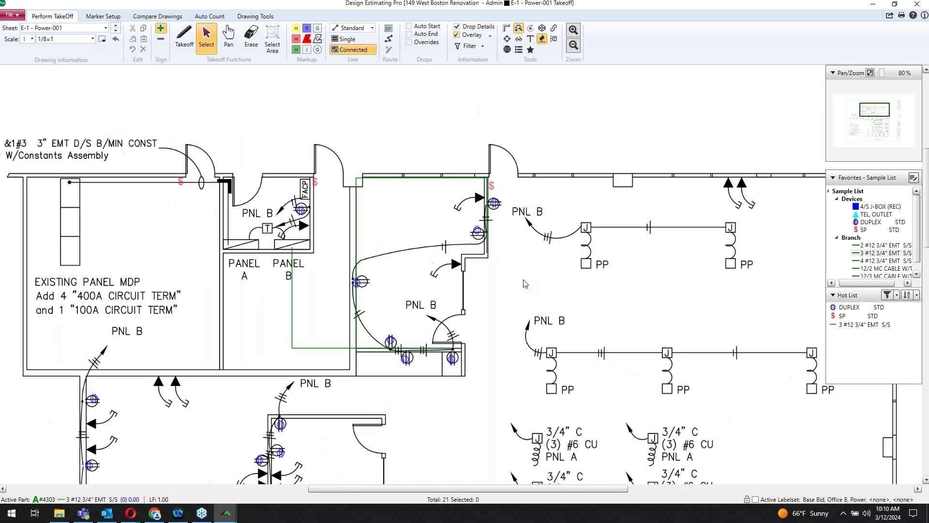
{"action": "left_click_drag", "start_coordinate": [502, 296], "coordinate": [505, 293]}
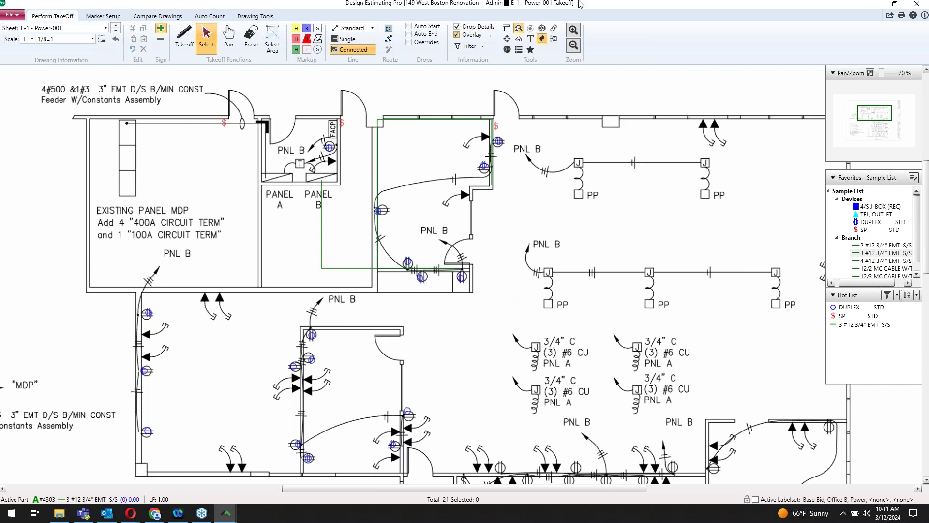
Step: Switch McCormick's takeoff label from Power to Data/Telephone and go back to the drawing
{"action": "left_click", "coordinate": [875, 5]}
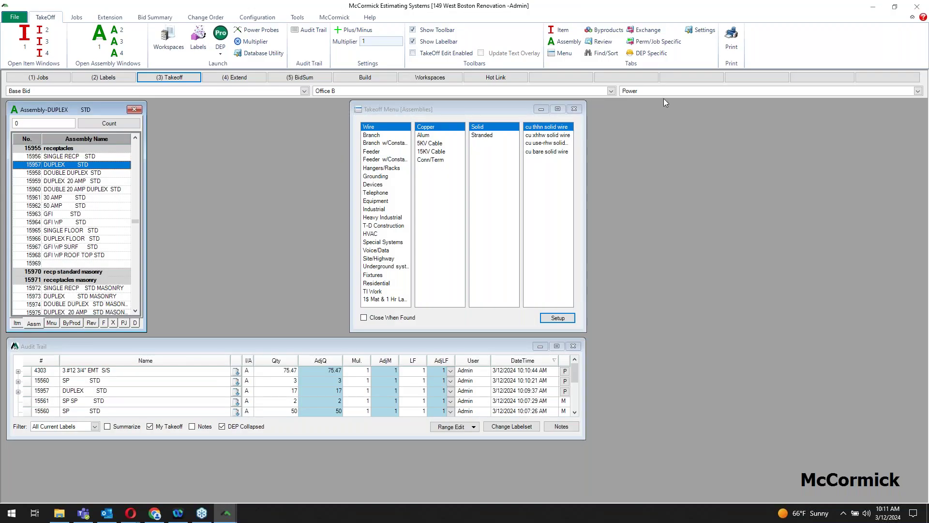
{"action": "left_click", "coordinate": [918, 91]}
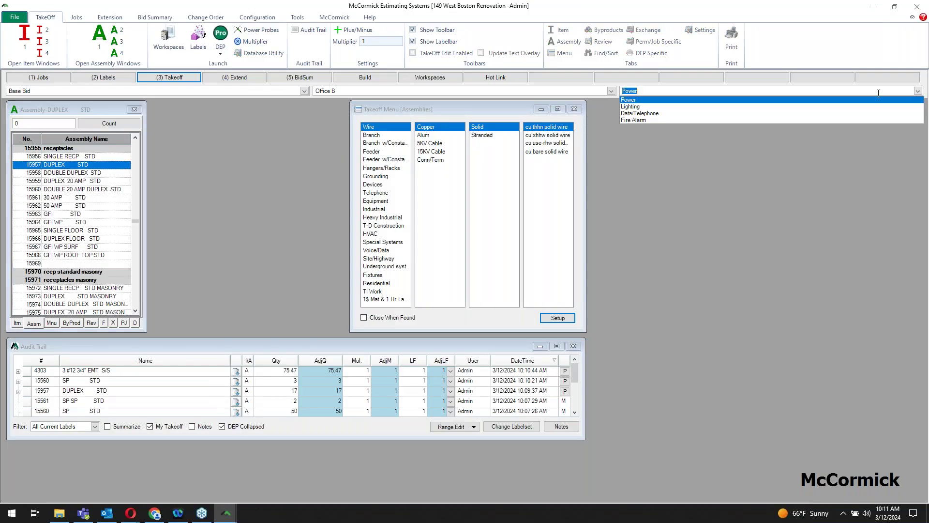
{"action": "left_click", "coordinate": [646, 113]}
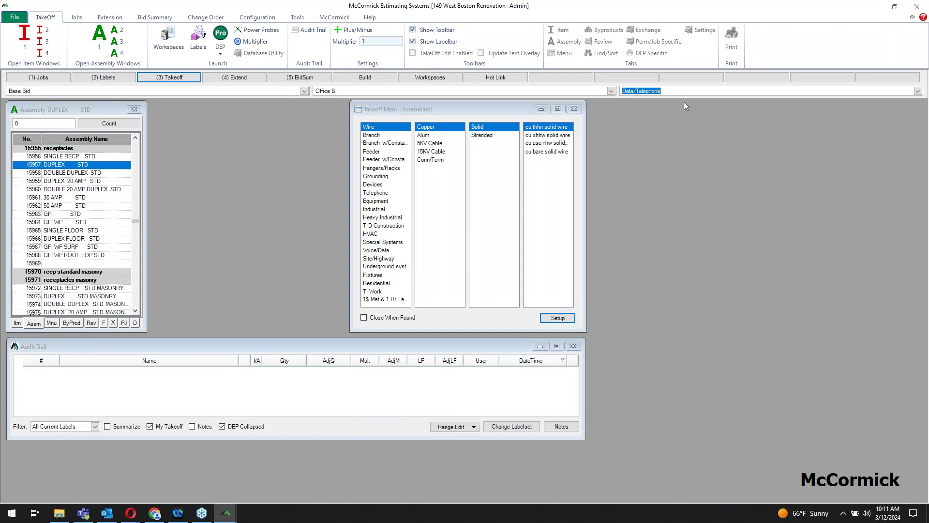
{"action": "mouse_move", "coordinate": [226, 513]}
{"action": "left_click", "coordinate": [280, 472]}
Step: Load sheet E-3 - Voice-Data-Fire-001 at 1/8=1 scale with TEL, OUTLET as the active part
{"action": "left_click", "coordinate": [103, 28]}
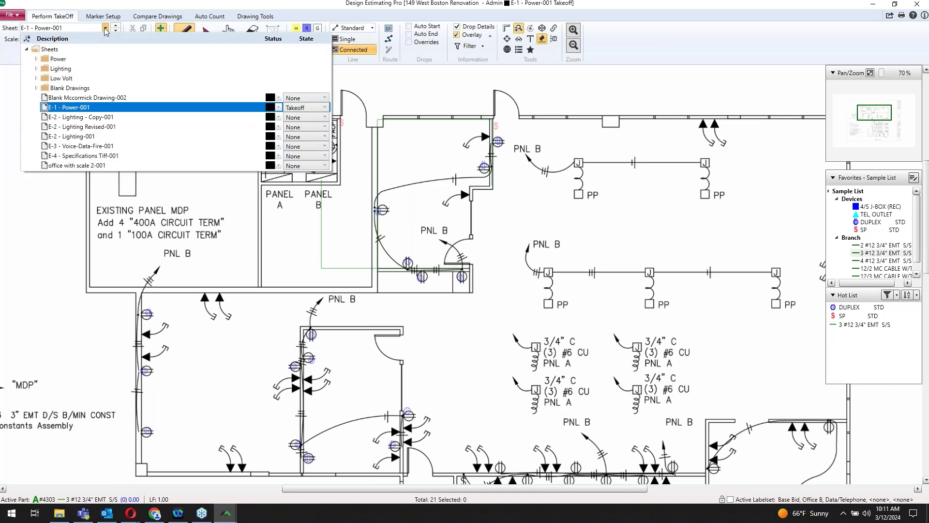
{"action": "left_click", "coordinate": [80, 148]}
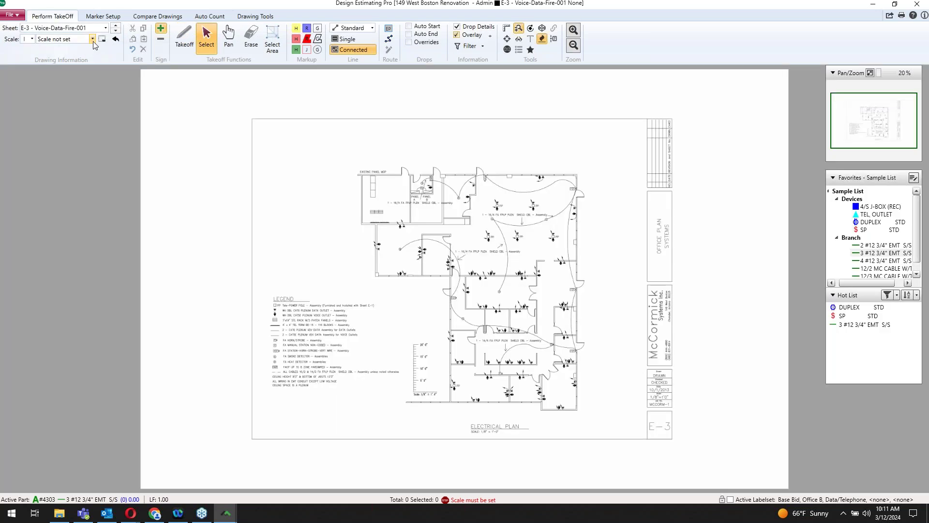
{"action": "left_click", "coordinate": [92, 39]}
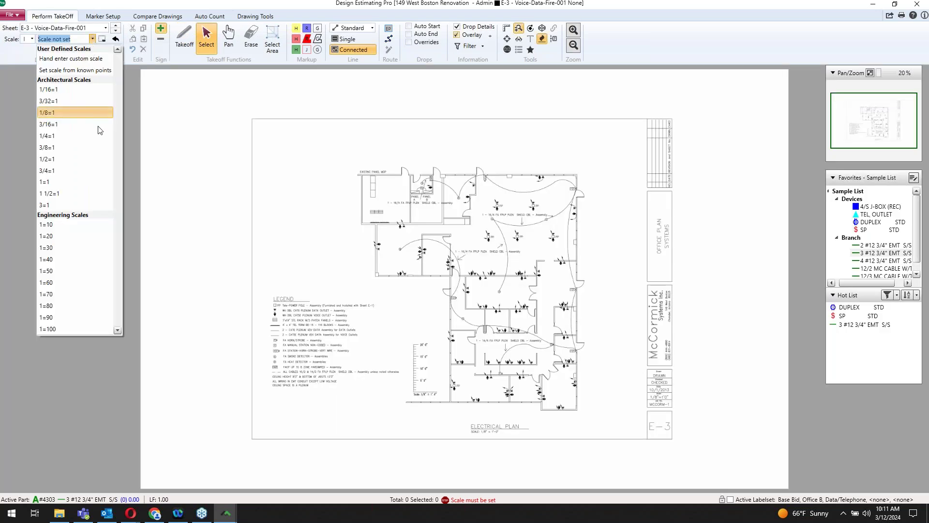
{"action": "left_click", "coordinate": [56, 112]}
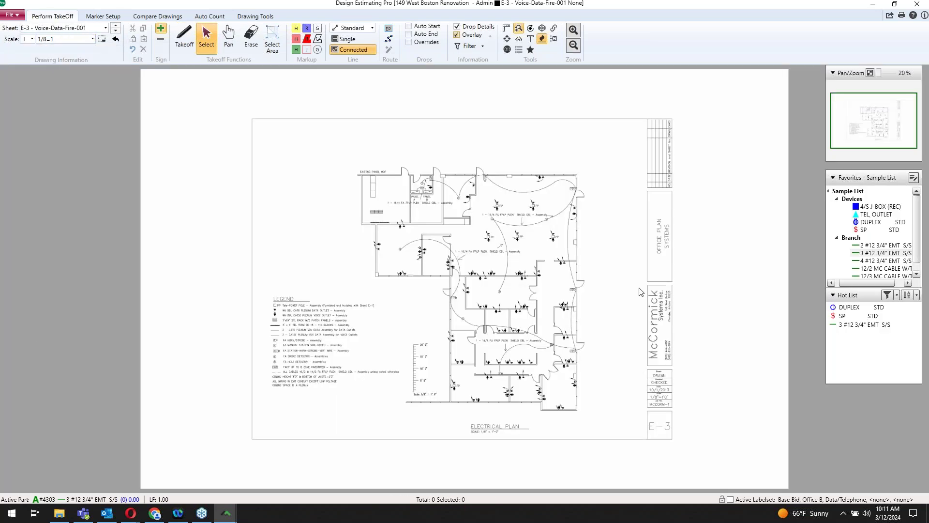
{"action": "left_click", "coordinate": [877, 216]}
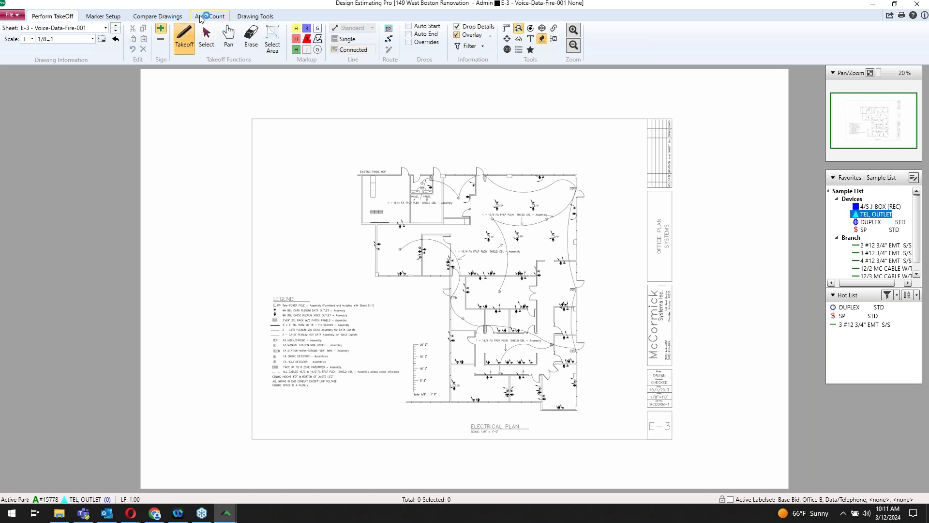
Step: Mark the floor plan as the Auto Count search area with a rectangle
{"action": "left_click", "coordinate": [201, 17]}
{"action": "left_click_drag", "start_coordinate": [351, 165], "coordinate": [594, 421]}
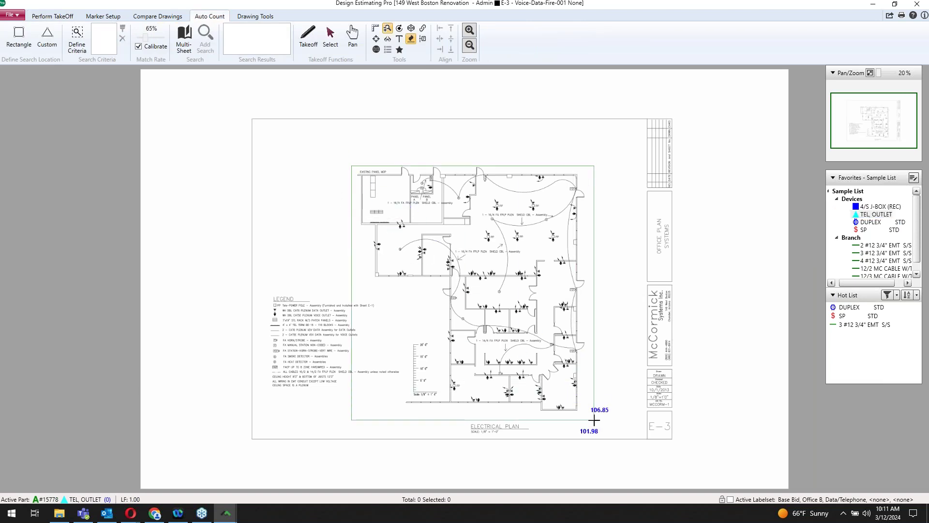
{"action": "left_click_drag", "start_coordinate": [594, 420], "coordinate": [595, 420]}
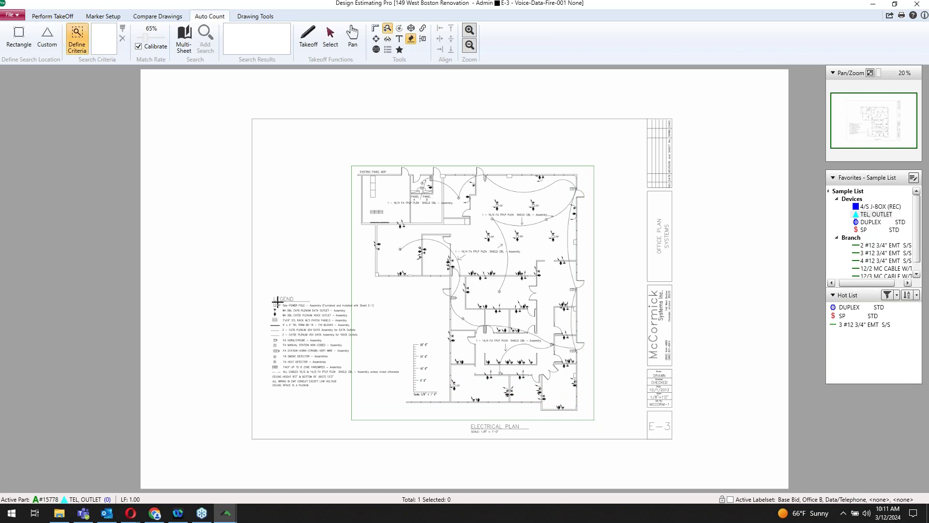
Step: Capture the arrow data outlet symbol near Panel B as the search pattern
{"action": "scroll", "coordinate": [462, 192], "scroll_direction": "up", "scroll_amount": 3}
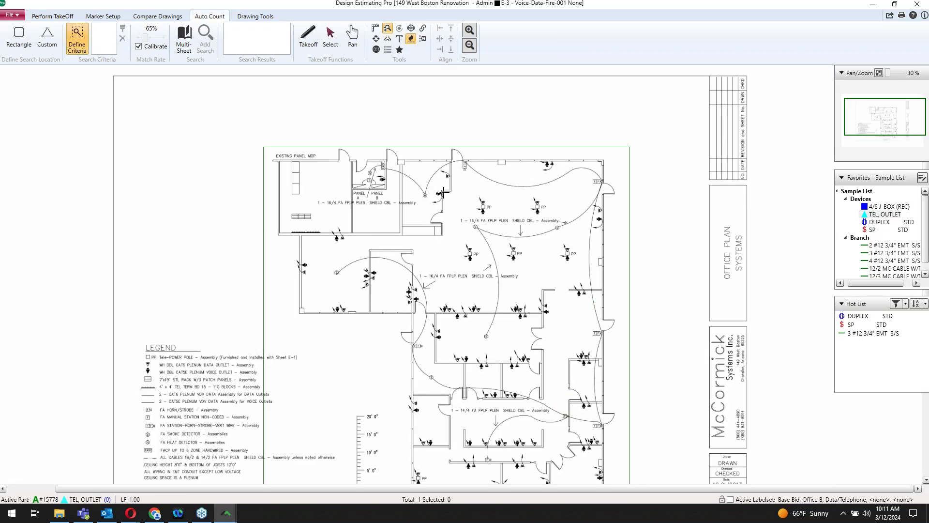
{"action": "scroll", "coordinate": [426, 196], "scroll_direction": "up", "scroll_amount": 2}
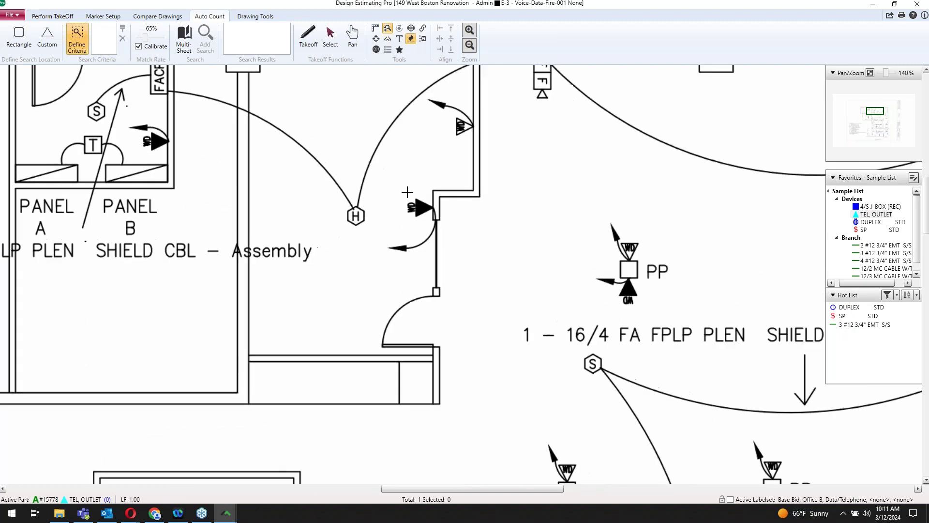
{"action": "left_click_drag", "start_coordinate": [401, 192], "coordinate": [435, 221]}
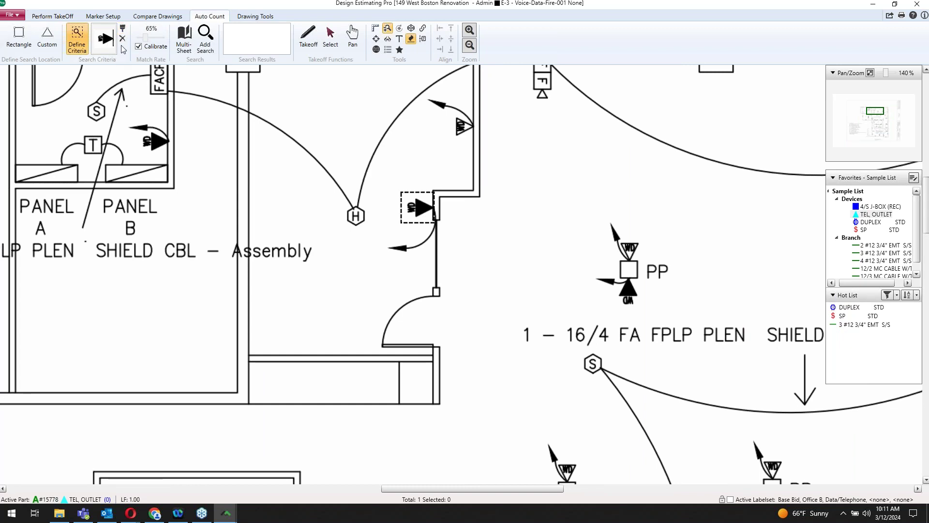
Step: Run the Auto Count search on the E-3 sheet only, returning 59 matches
{"action": "left_click", "coordinate": [185, 42]}
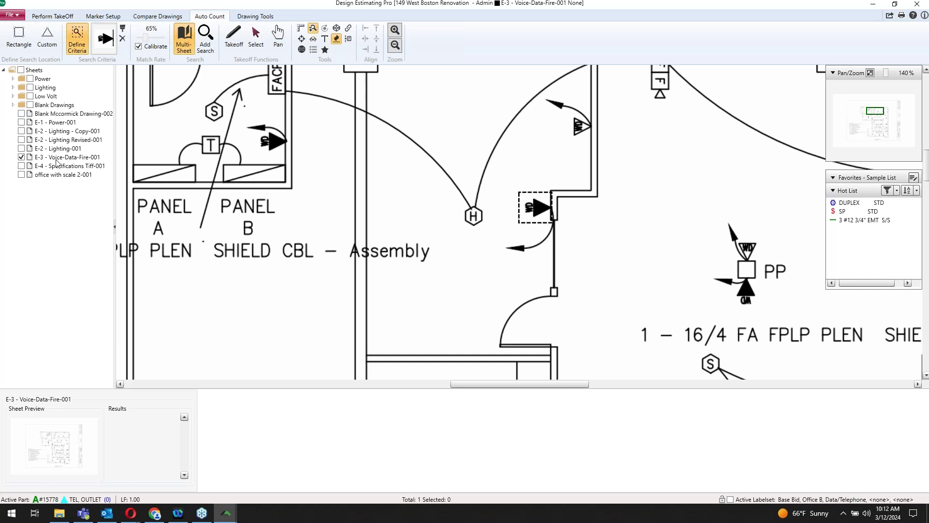
{"action": "left_click", "coordinate": [184, 42]}
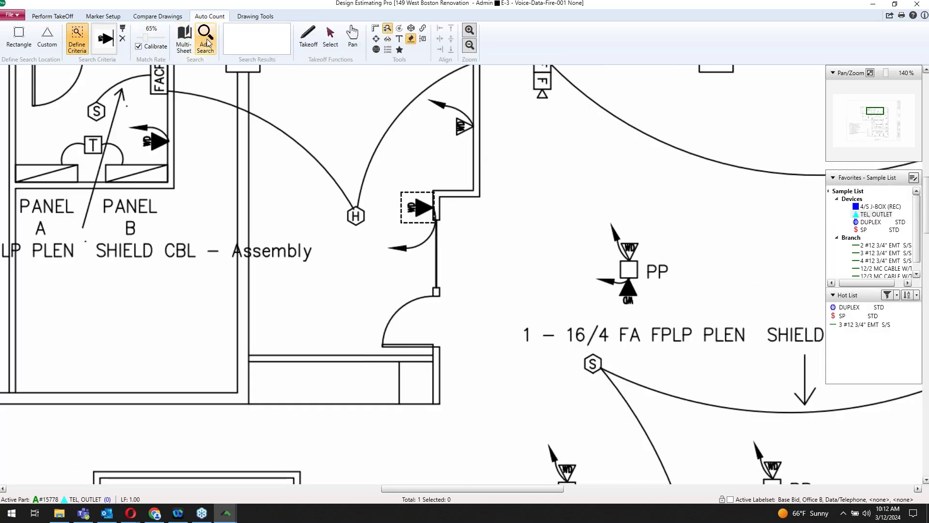
{"action": "left_click", "coordinate": [207, 43]}
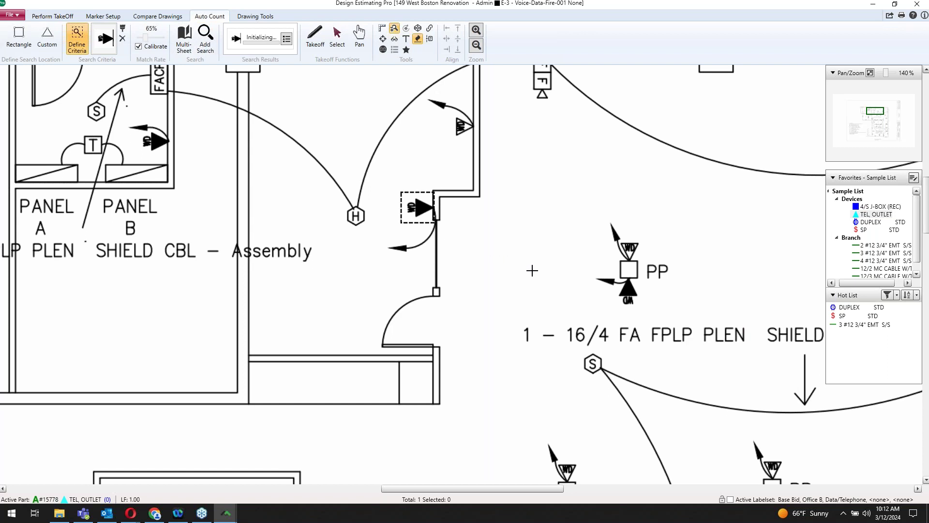
{"action": "scroll", "coordinate": [533, 270], "scroll_direction": "down", "scroll_amount": 2}
{"action": "scroll", "coordinate": [533, 270], "scroll_direction": "down", "scroll_amount": 2}
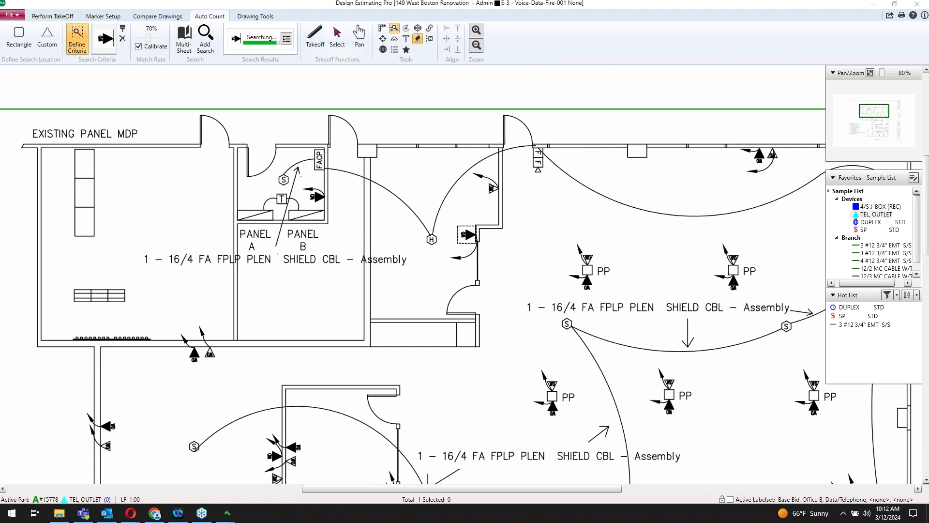
Step: Remove three mismatched symbols, including the 82% match, from the search results
{"action": "left_click", "coordinate": [287, 43]}
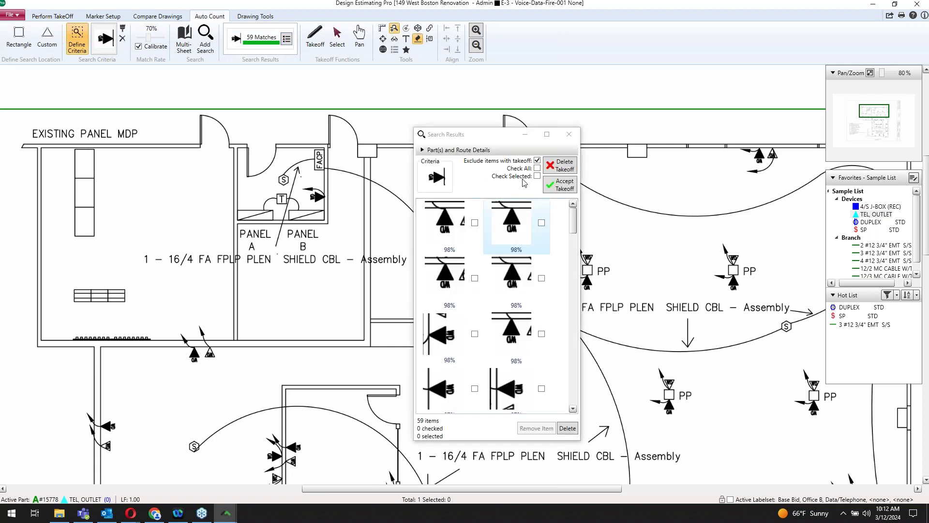
{"action": "left_click_drag", "start_coordinate": [504, 142], "coordinate": [648, 135]}
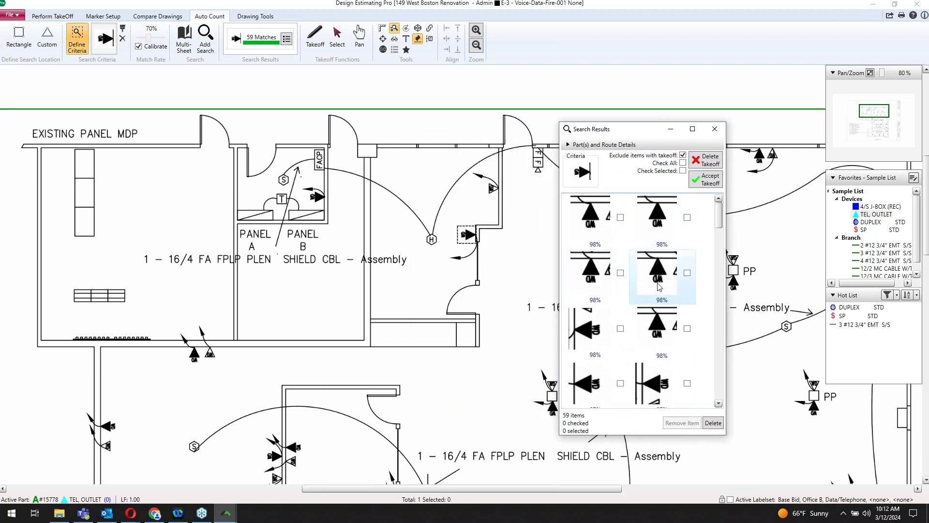
{"action": "scroll", "coordinate": [664, 290], "scroll_direction": "down", "scroll_amount": 5}
{"action": "scroll", "coordinate": [663, 290], "scroll_direction": "down", "scroll_amount": 5}
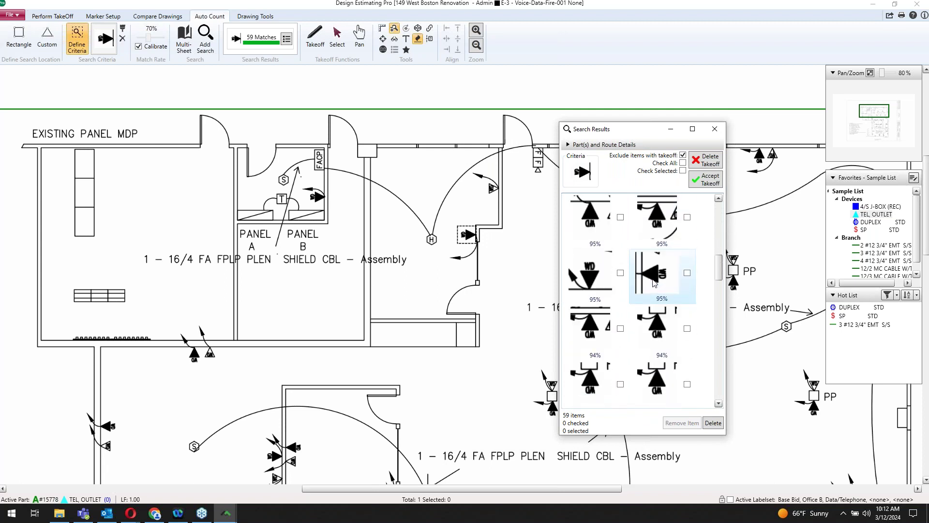
{"action": "scroll", "coordinate": [653, 282], "scroll_direction": "down", "scroll_amount": 5}
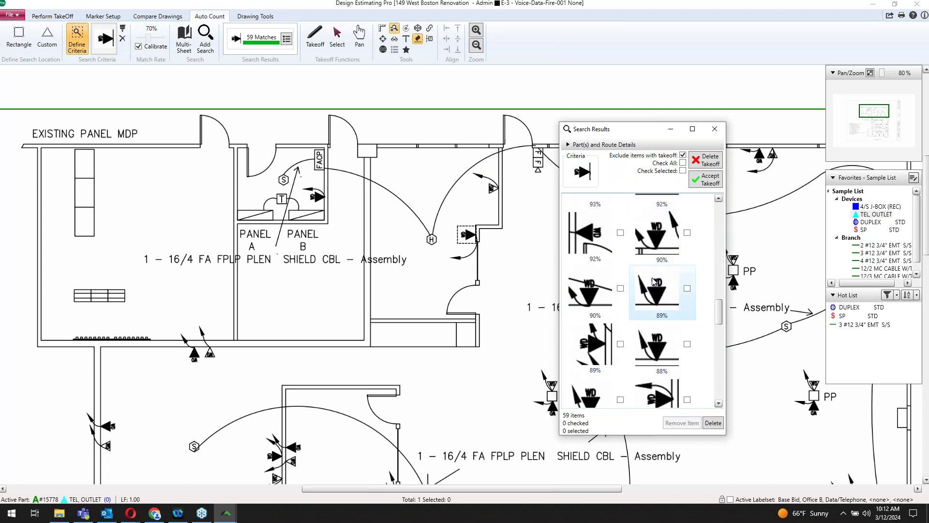
{"action": "scroll", "coordinate": [653, 281], "scroll_direction": "down", "scroll_amount": 4}
{"action": "left_click", "coordinate": [688, 265]}
{"action": "left_click", "coordinate": [621, 320]}
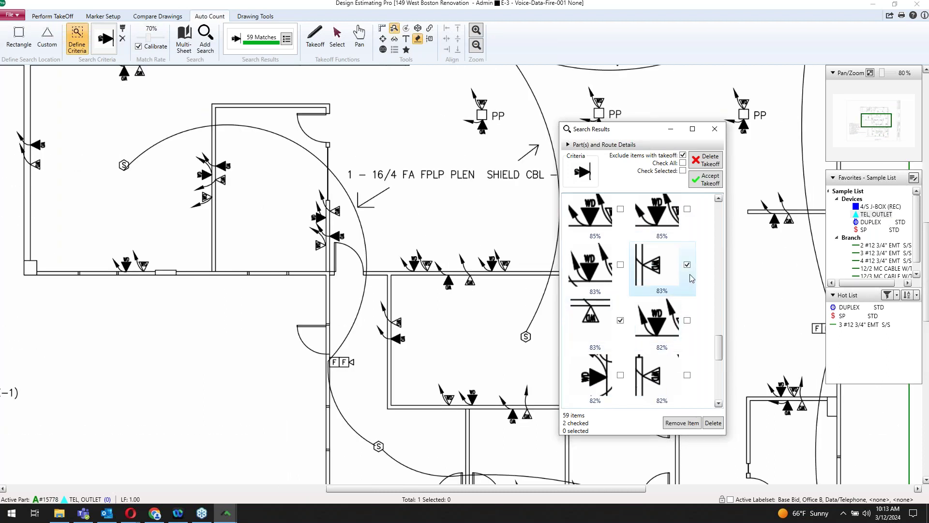
{"action": "left_click", "coordinate": [681, 423]}
{"action": "left_click", "coordinate": [687, 319]}
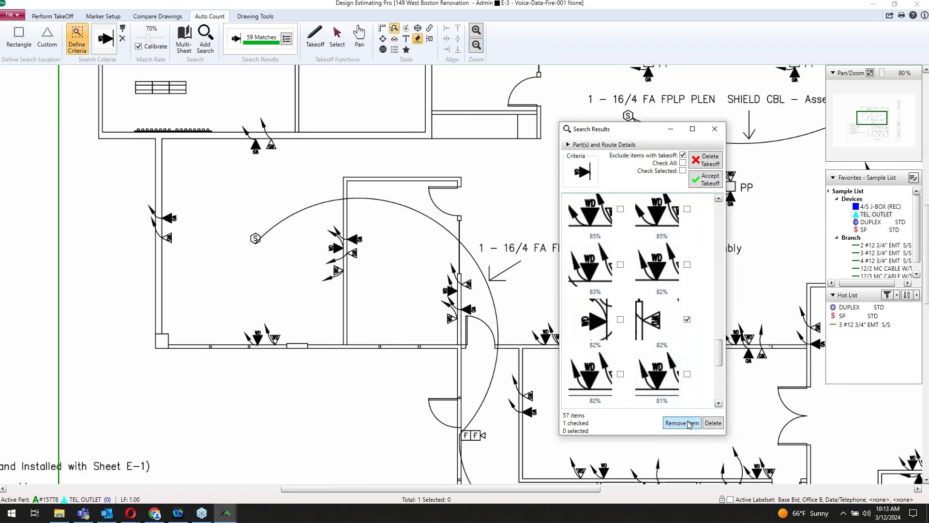
{"action": "left_click", "coordinate": [682, 423]}
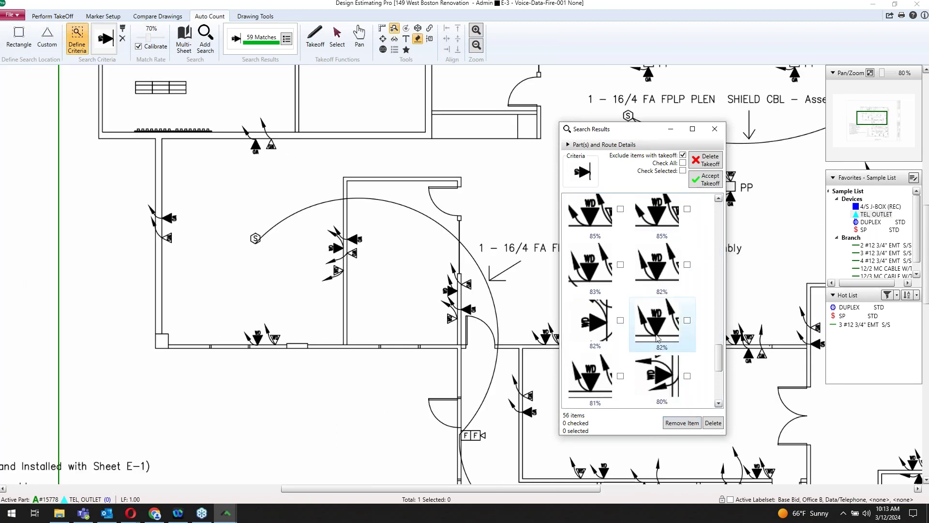
Step: Check matches from 80% up plus the 76% one, accept them as TEL. OUTLET takeoffs, and close results
{"action": "scroll", "coordinate": [659, 333], "scroll_direction": "down", "scroll_amount": 2}
{"action": "scroll", "coordinate": [659, 333], "scroll_direction": "down", "scroll_amount": 1}
{"action": "left_click", "coordinate": [594, 315]}
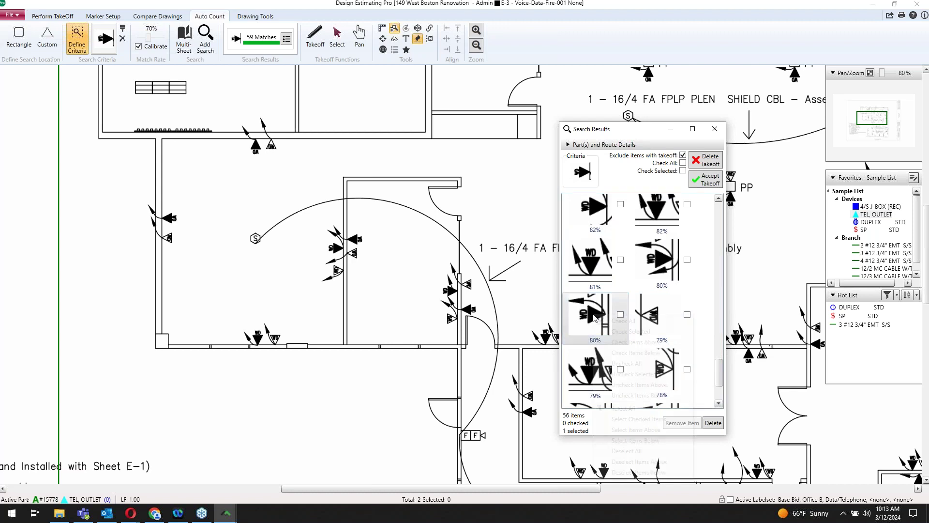
{"action": "right_click", "coordinate": [594, 315]}
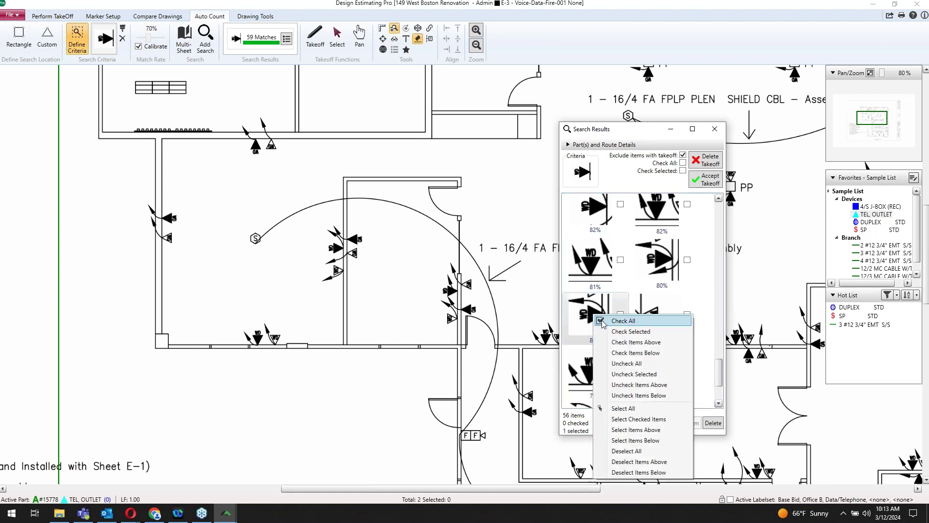
{"action": "left_click", "coordinate": [649, 343]}
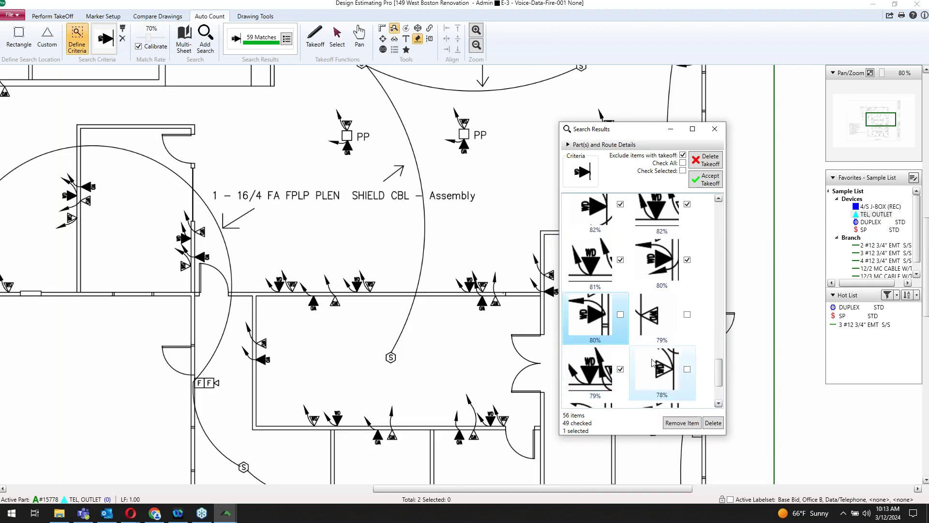
{"action": "scroll", "coordinate": [657, 338], "scroll_direction": "down", "scroll_amount": 3}
{"action": "left_click", "coordinate": [687, 354]}
{"action": "scroll", "coordinate": [646, 323], "scroll_direction": "down", "scroll_amount": 2}
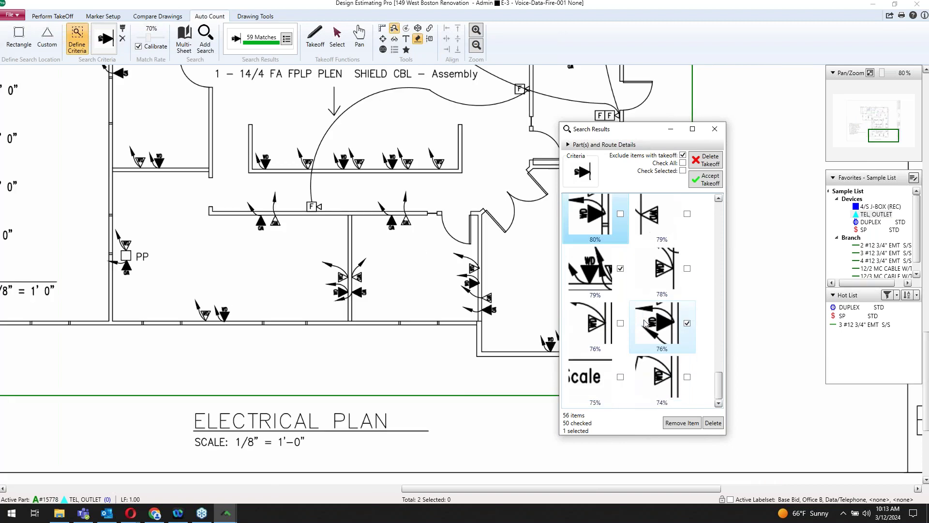
{"action": "scroll", "coordinate": [649, 334], "scroll_direction": "up", "scroll_amount": 1}
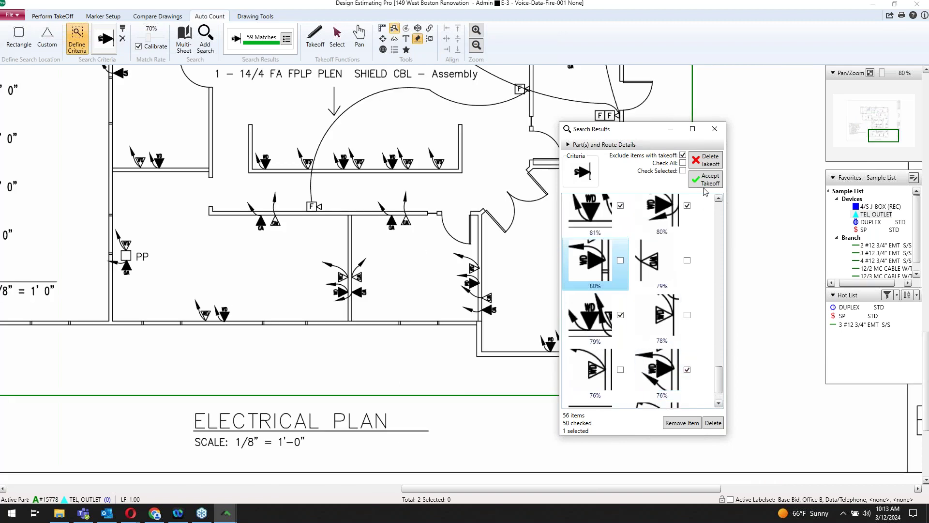
{"action": "left_click", "coordinate": [716, 186]}
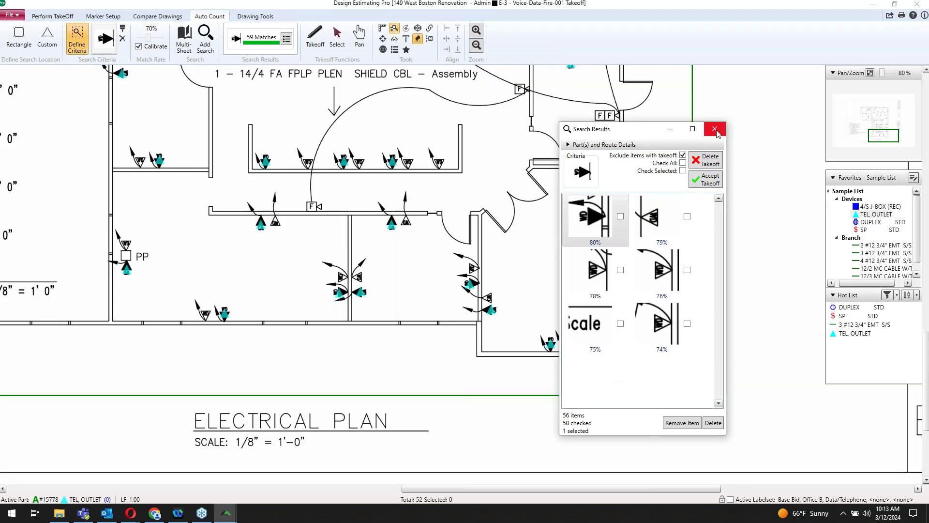
{"action": "left_click", "coordinate": [715, 128]}
Step: Switch to Perform TakeOff and zoom and pan the E-3 plan to the panel A/B area
{"action": "left_click", "coordinate": [52, 16]}
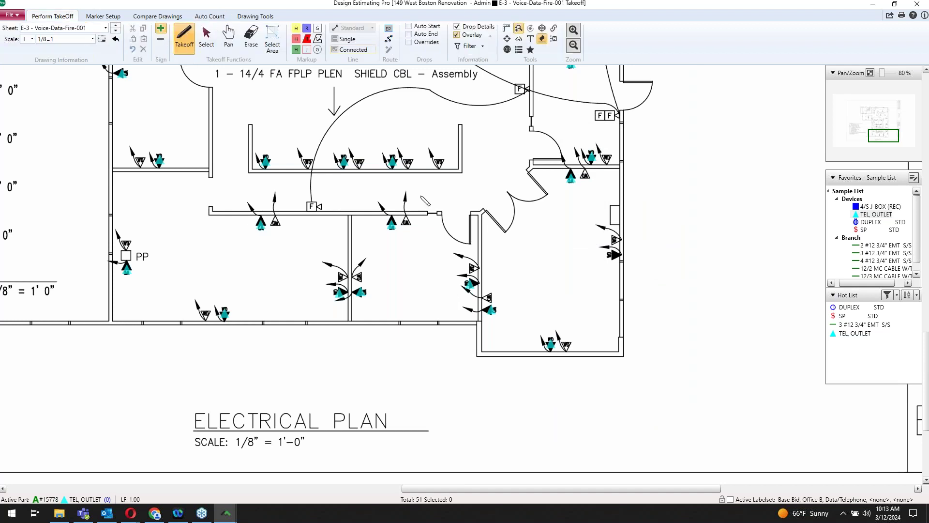
{"action": "scroll", "coordinate": [426, 200], "scroll_direction": "down", "scroll_amount": 2}
{"action": "scroll", "coordinate": [423, 209], "scroll_direction": "down", "scroll_amount": 3}
{"action": "scroll", "coordinate": [455, 203], "scroll_direction": "up", "scroll_amount": 5}
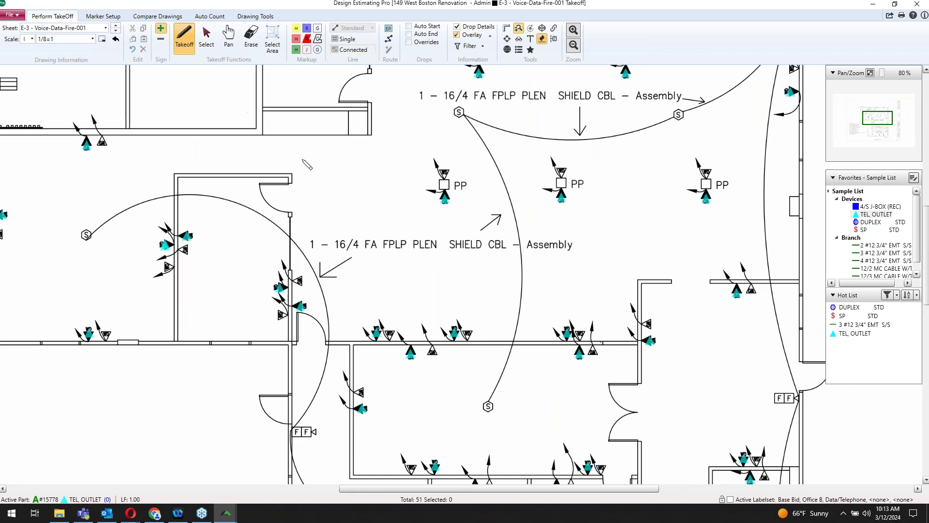
{"action": "scroll", "coordinate": [370, 203], "scroll_direction": "down", "scroll_amount": 2}
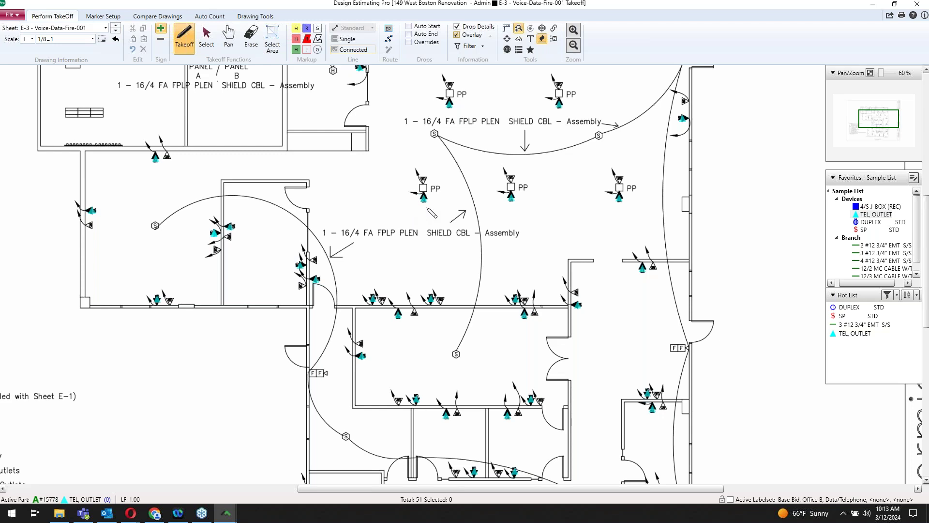
{"action": "key", "text": "alt+Tab"}
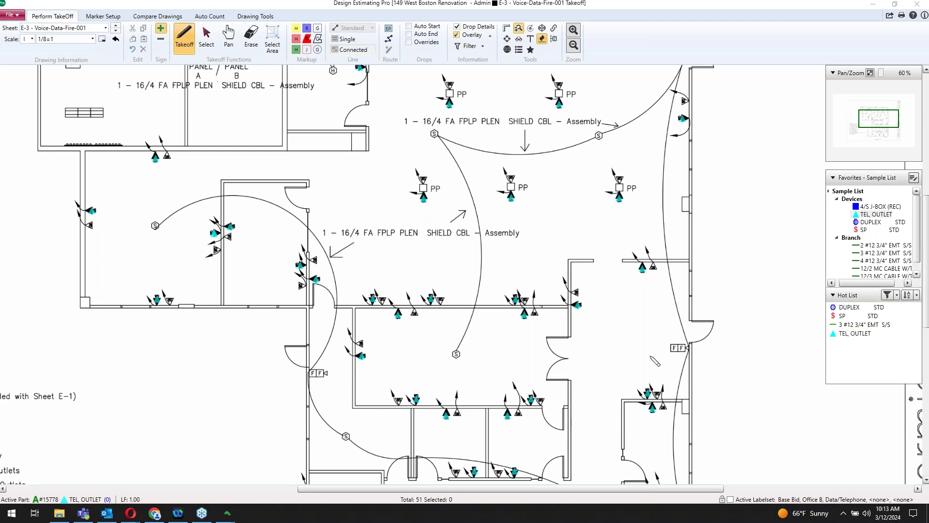
{"action": "left_click", "coordinate": [451, 265]}
{"action": "left_click_drag", "start_coordinate": [452, 265], "coordinate": [459, 294]}
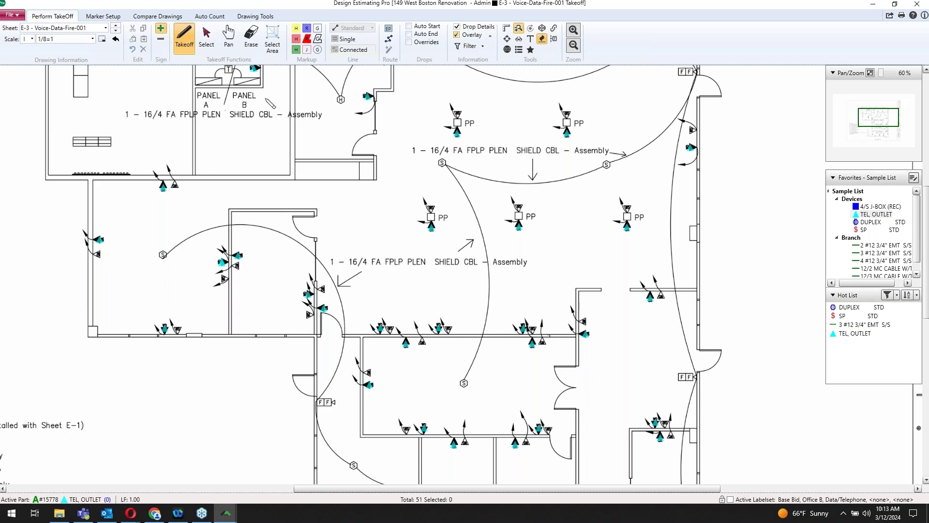
{"action": "left_click_drag", "start_coordinate": [264, 125], "coordinate": [278, 151]}
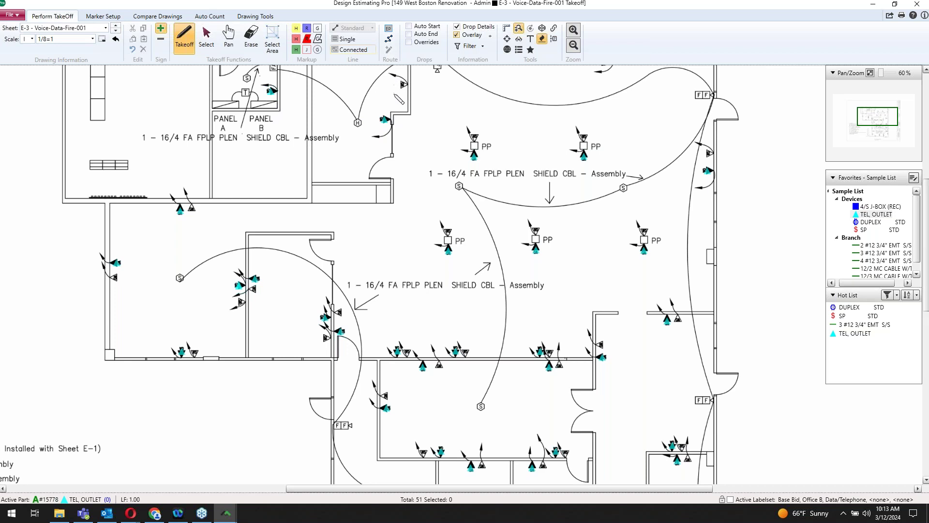
Step: Place a route endpoint titled A at panel A
{"action": "left_click", "coordinate": [388, 29]}
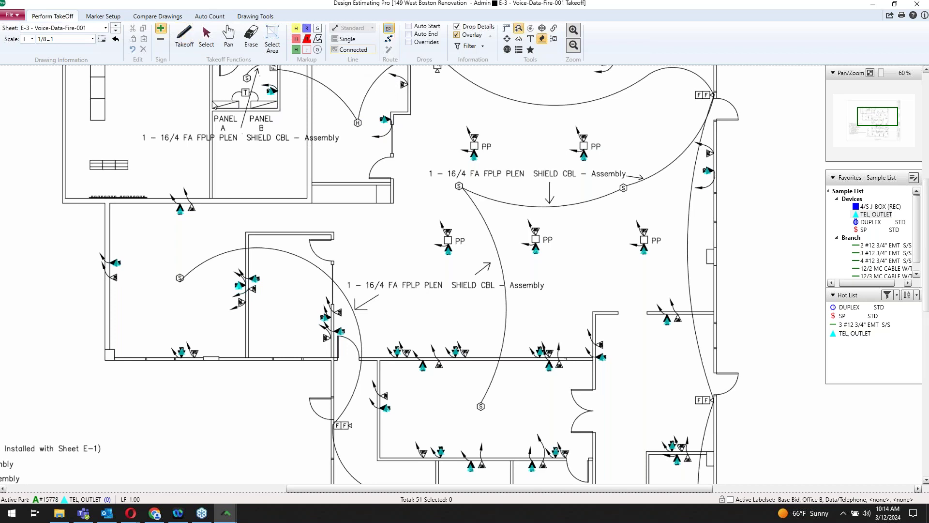
{"action": "left_click", "coordinate": [231, 108]}
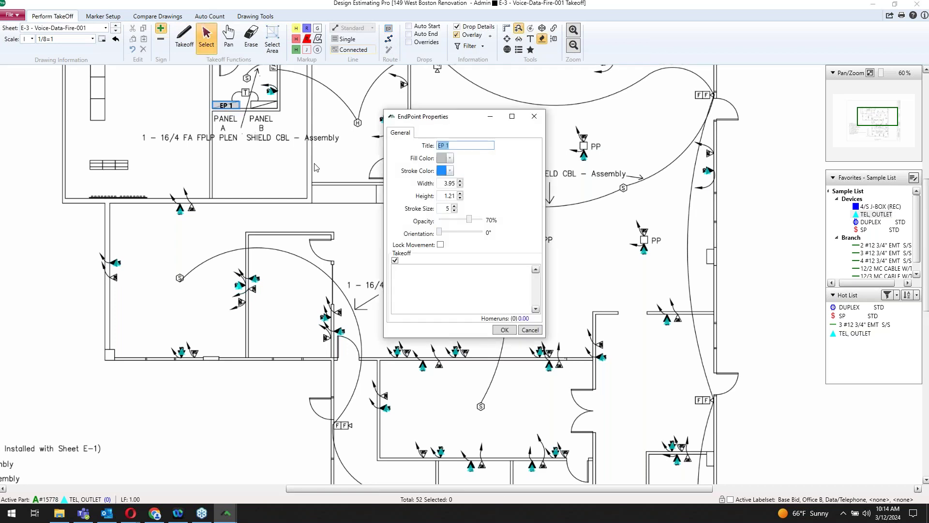
{"action": "type", "text": "A"}
{"action": "left_click", "coordinate": [505, 330]}
{"action": "scroll", "coordinate": [472, 242], "scroll_direction": "down", "scroll_amount": 3}
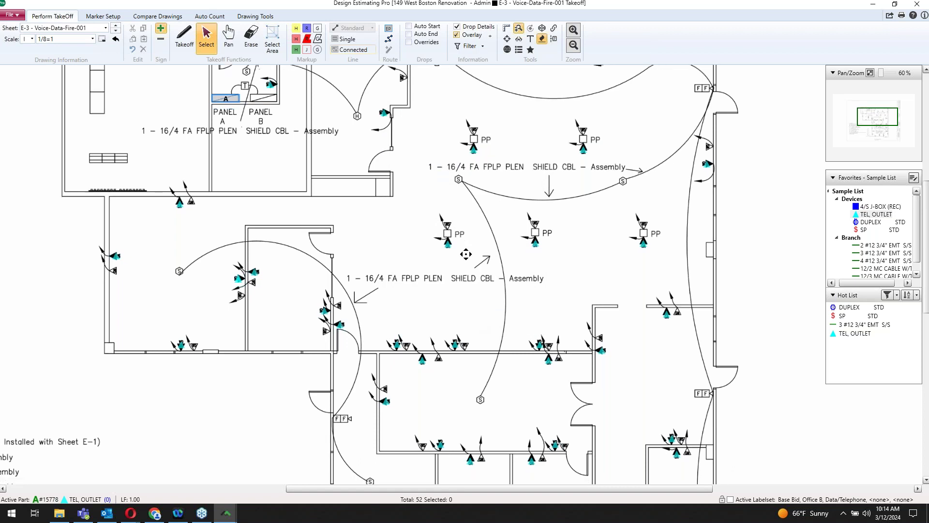
Step: Draw a route from the lower hallway doorway up and across toward panel A
{"action": "left_click", "coordinate": [390, 42]}
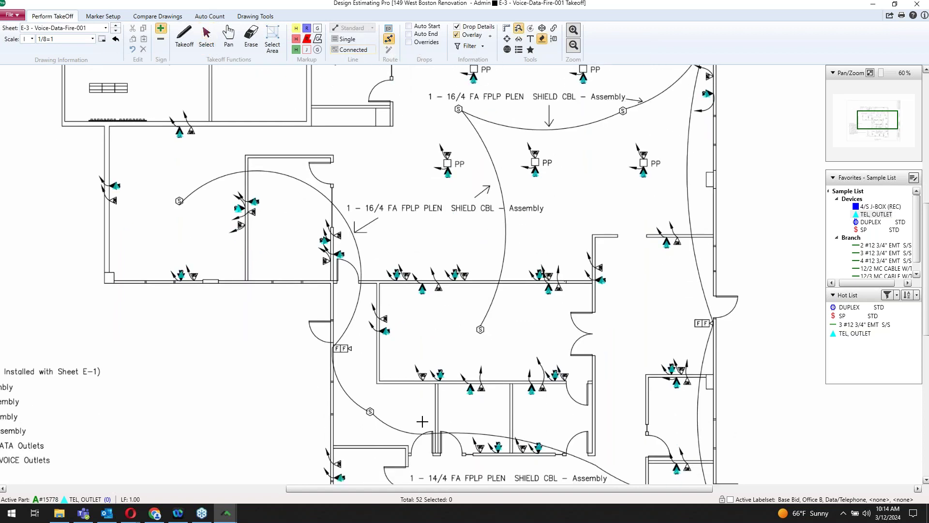
{"action": "left_click", "coordinate": [422, 463]}
{"action": "left_click", "coordinate": [349, 415]}
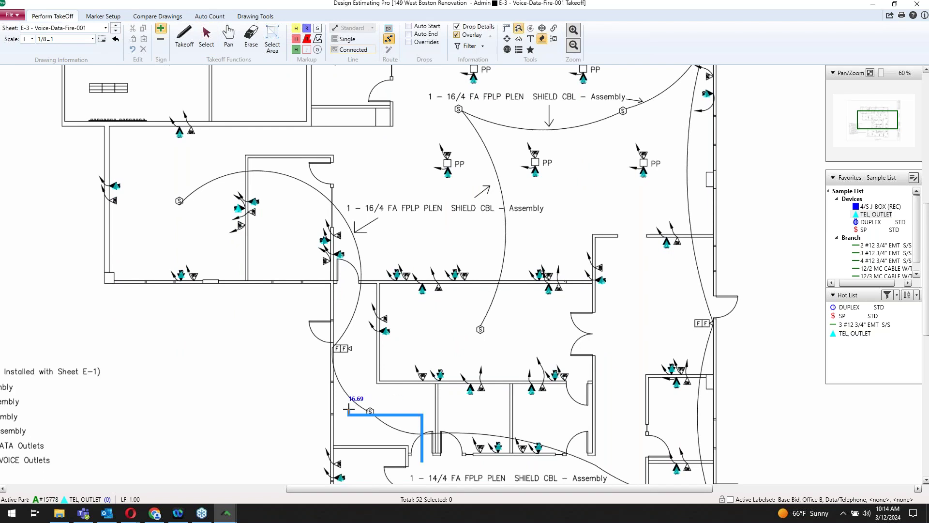
{"action": "left_click", "coordinate": [348, 147]}
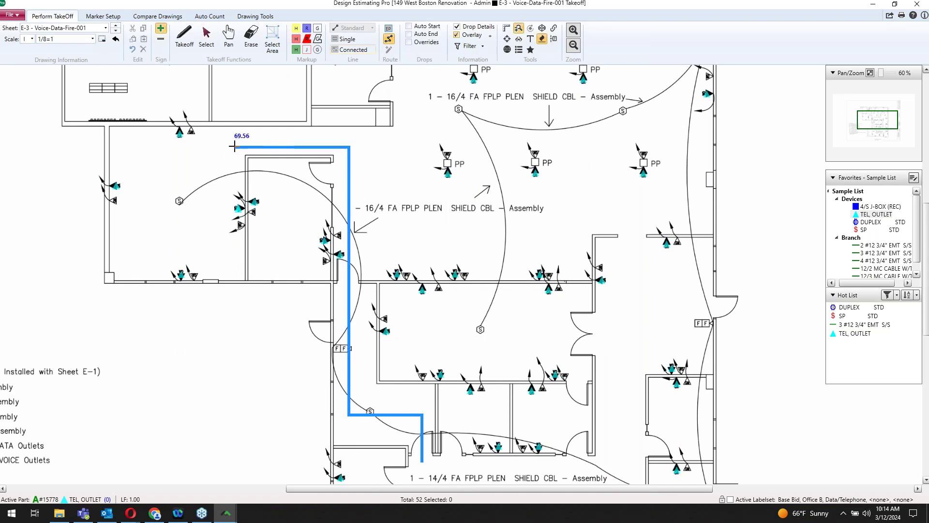
{"action": "double_click", "coordinate": [235, 146]}
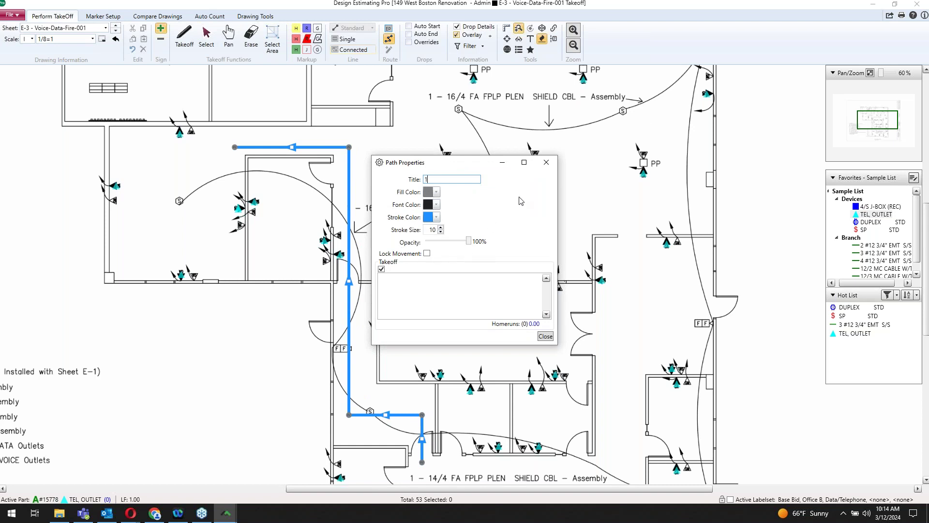
{"action": "left_click", "coordinate": [550, 334]}
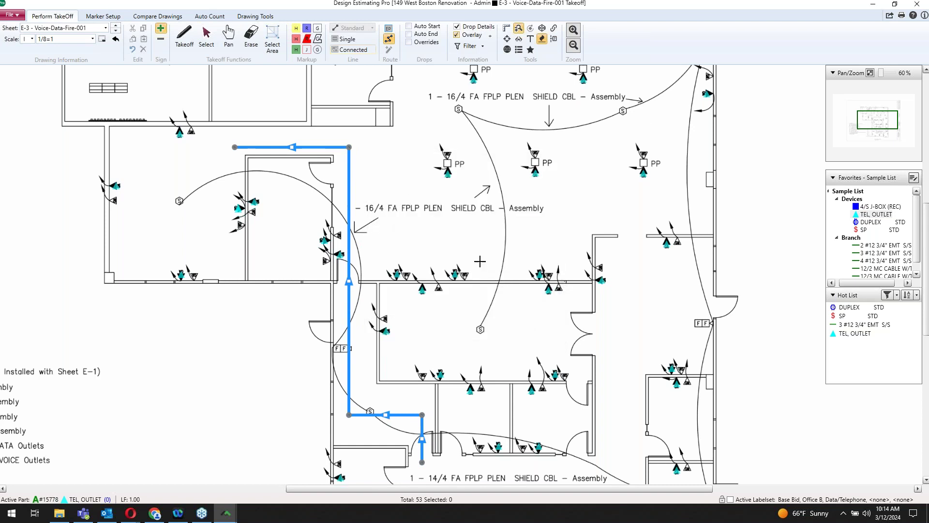
{"action": "scroll", "coordinate": [488, 245], "scroll_direction": "up", "scroll_amount": 3}
{"action": "scroll", "coordinate": [490, 314], "scroll_direction": "up", "scroll_amount": 2}
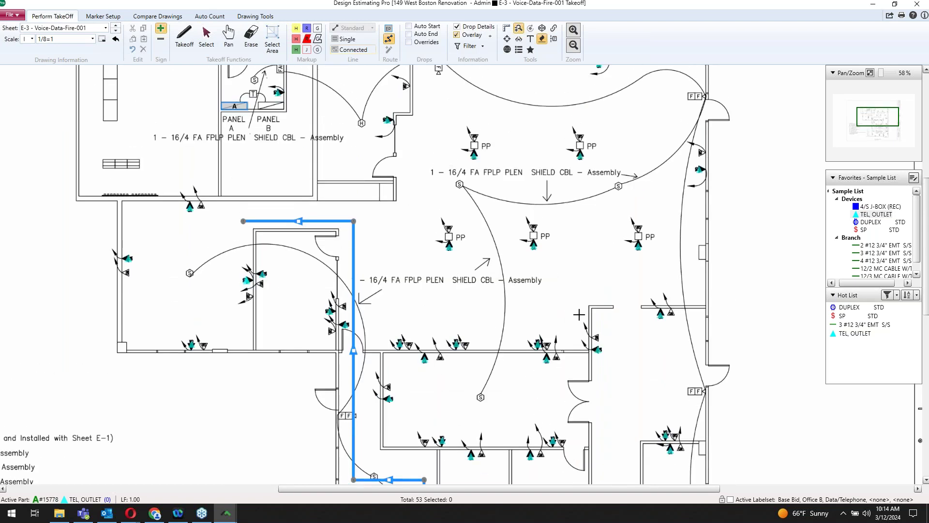
Step: Run orthogonal 12/2 MC CABLE W/TERM home runs from the 15 lower-room outlets to route 1
{"action": "left_click", "coordinate": [890, 269]}
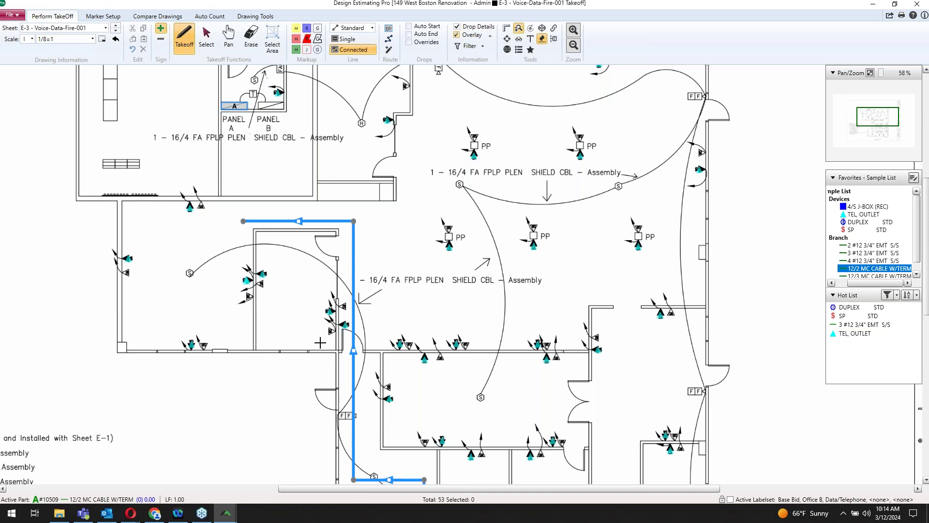
{"action": "scroll", "coordinate": [367, 387], "scroll_direction": "down", "scroll_amount": 2}
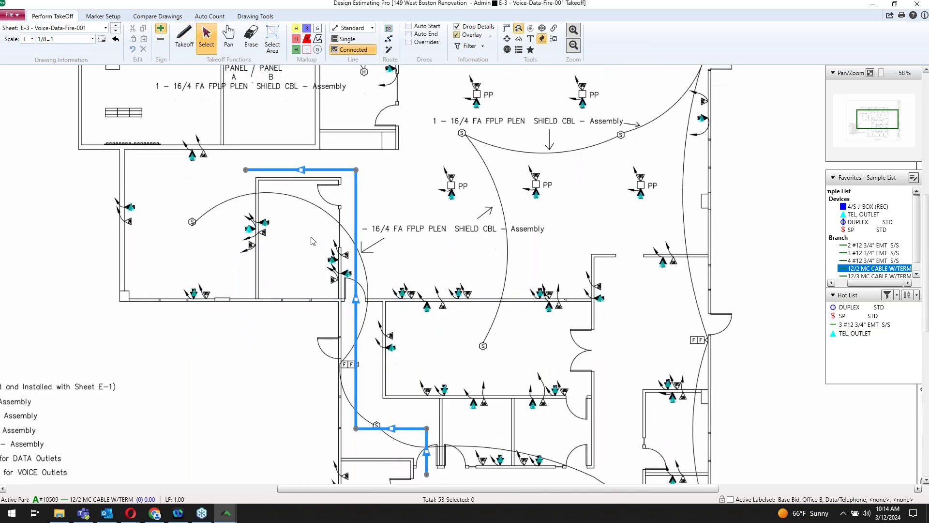
{"action": "left_click_drag", "start_coordinate": [387, 454], "coordinate": [638, 480]}
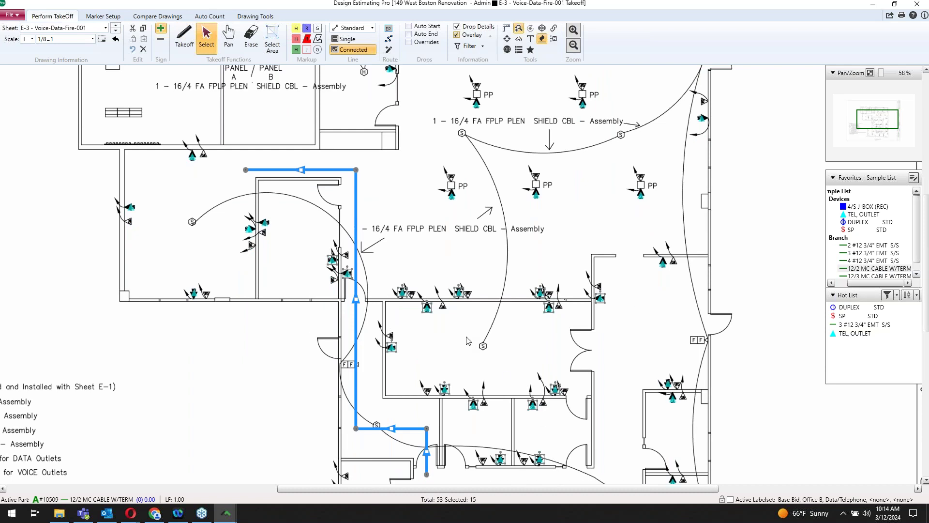
{"action": "right_click", "coordinate": [459, 344]}
{"action": "mouse_move", "coordinate": [606, 198]}
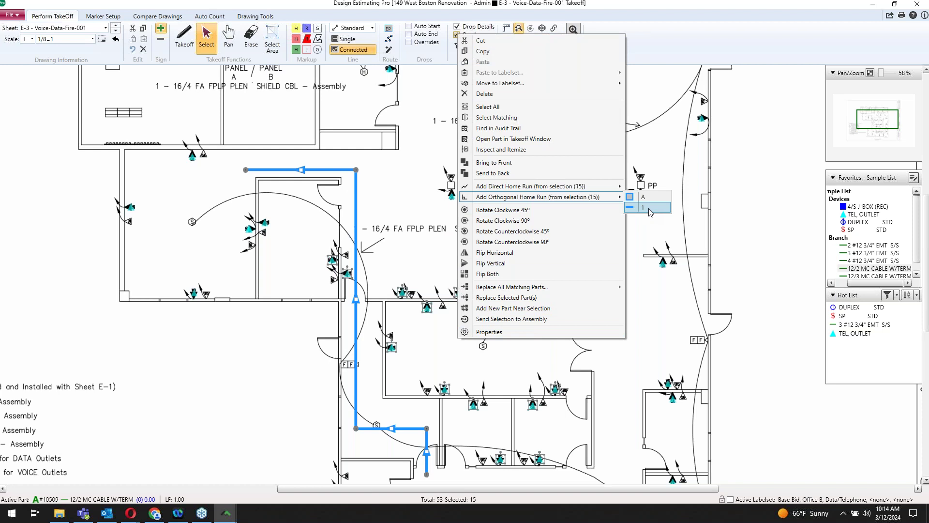
{"action": "left_click", "coordinate": [649, 209]}
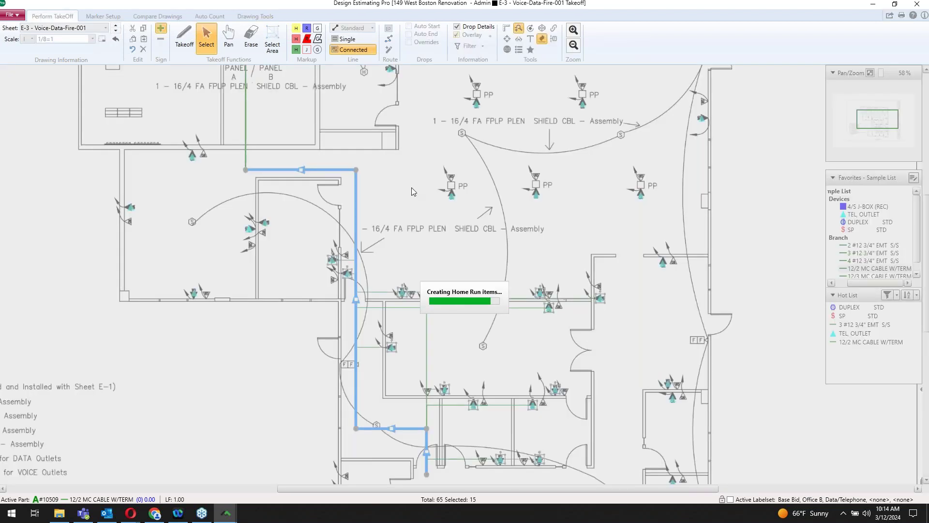
{"action": "scroll", "coordinate": [415, 225], "scroll_direction": "down", "scroll_amount": 3}
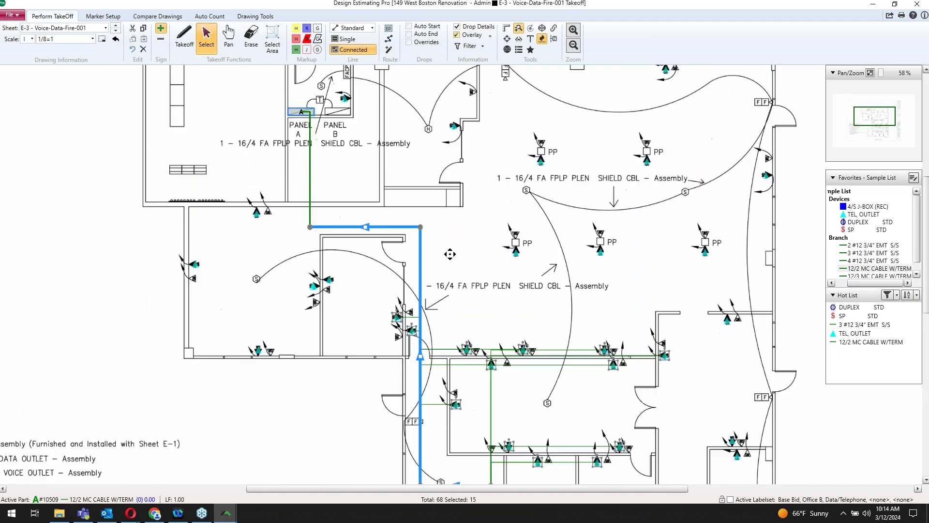
{"action": "scroll", "coordinate": [477, 190], "scroll_direction": "down", "scroll_amount": 2}
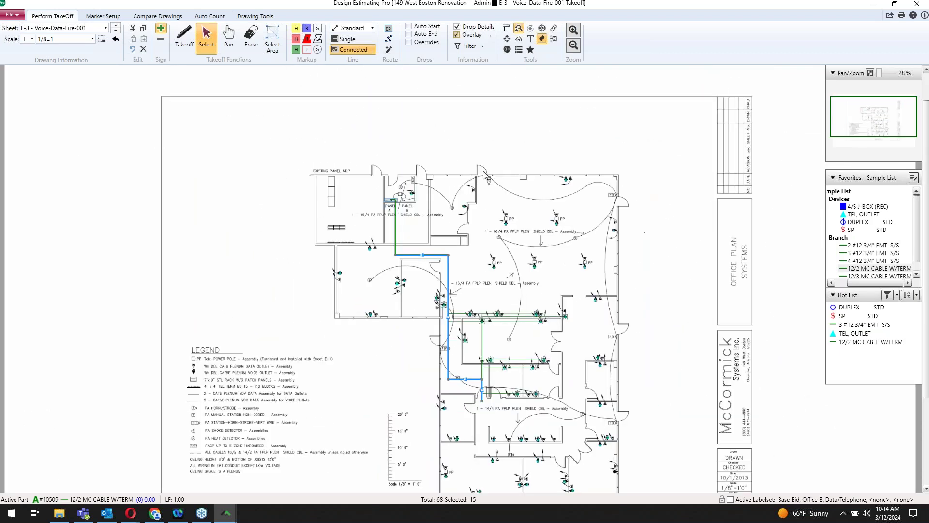
{"action": "left_click", "coordinate": [519, 49]}
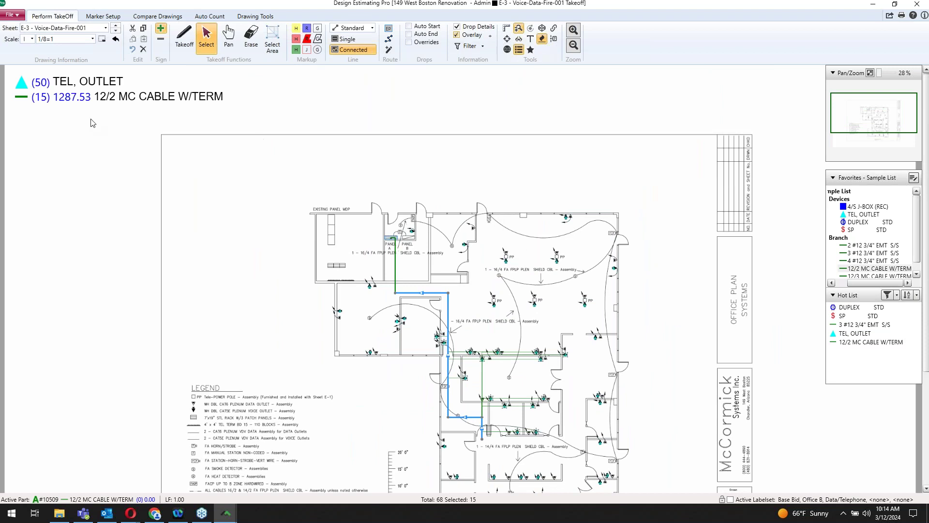
{"action": "left_click", "coordinate": [166, 151]}
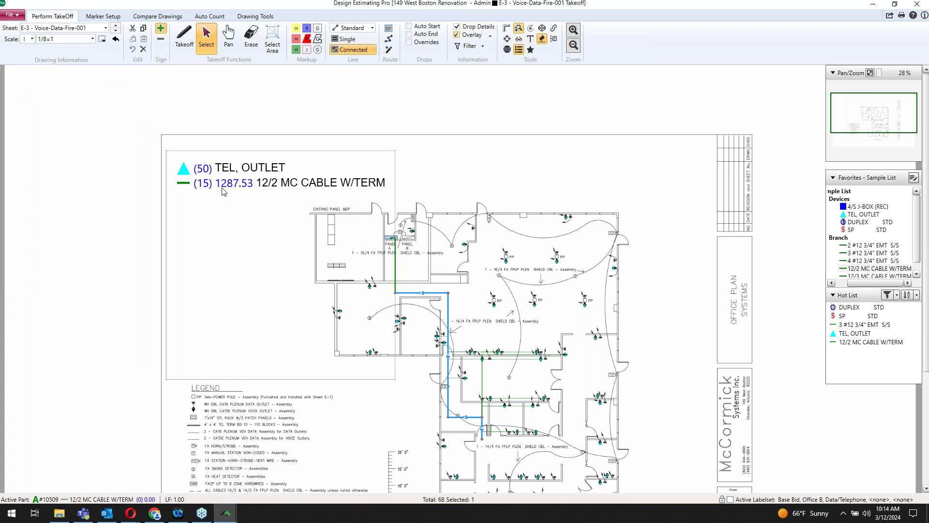
{"action": "left_click_drag", "start_coordinate": [394, 377], "coordinate": [394, 205]}
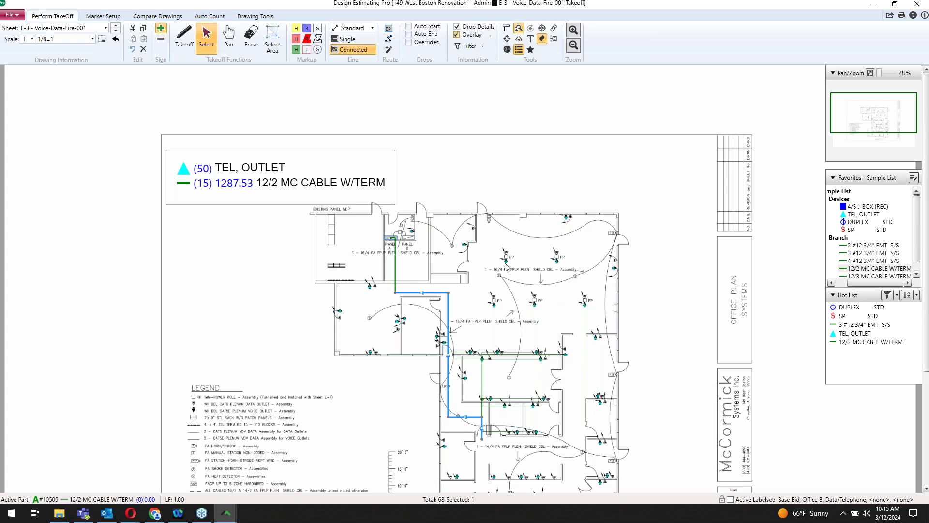
Step: Close the takeoff, open the extension, and review the 1/2 EMT CONDUIT row's quantity, prices and labor
{"action": "mouse_move", "coordinate": [507, 267]}
{"action": "left_click", "coordinate": [918, 4]}
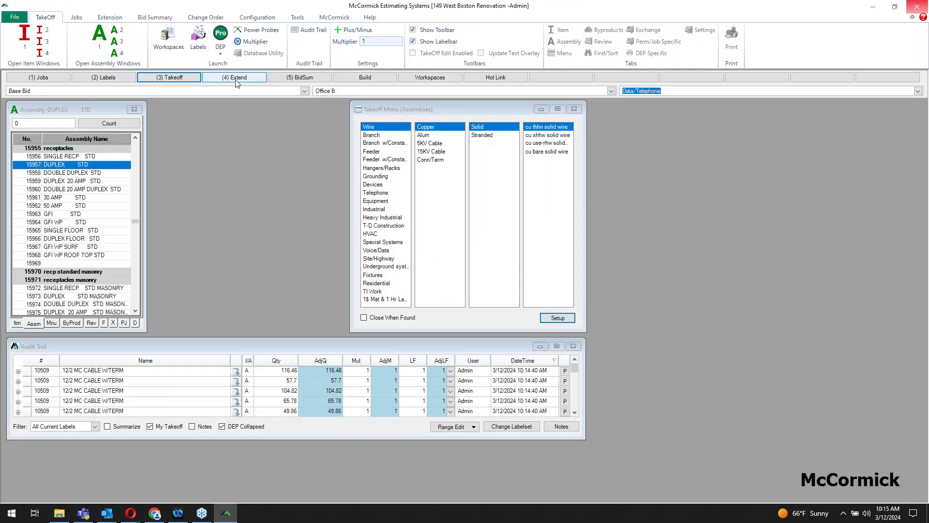
{"action": "left_click", "coordinate": [236, 79]}
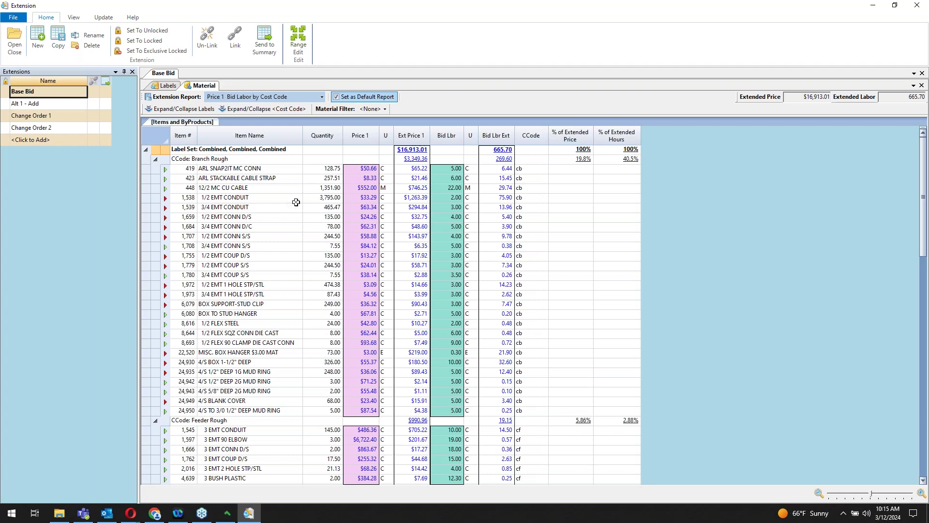
{"action": "left_click", "coordinate": [239, 198]}
{"action": "left_click", "coordinate": [324, 198]}
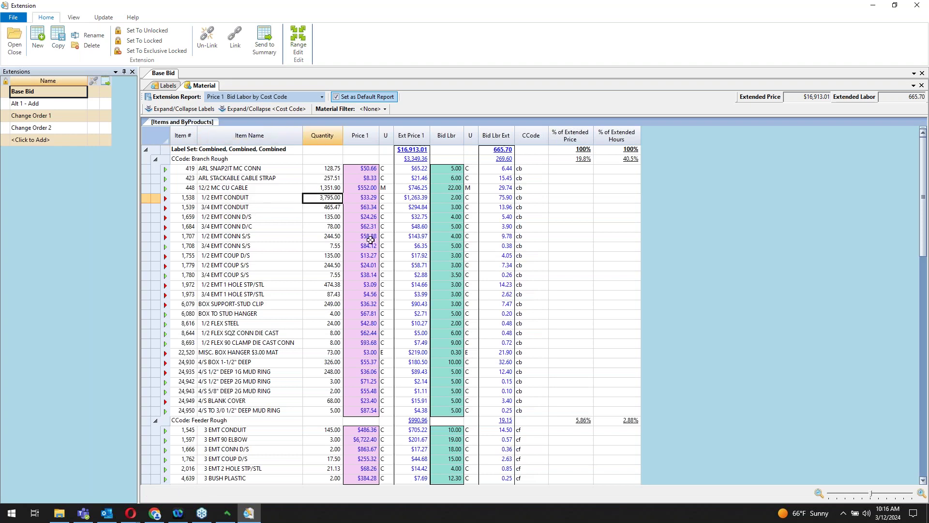
{"action": "left_click", "coordinate": [369, 197]}
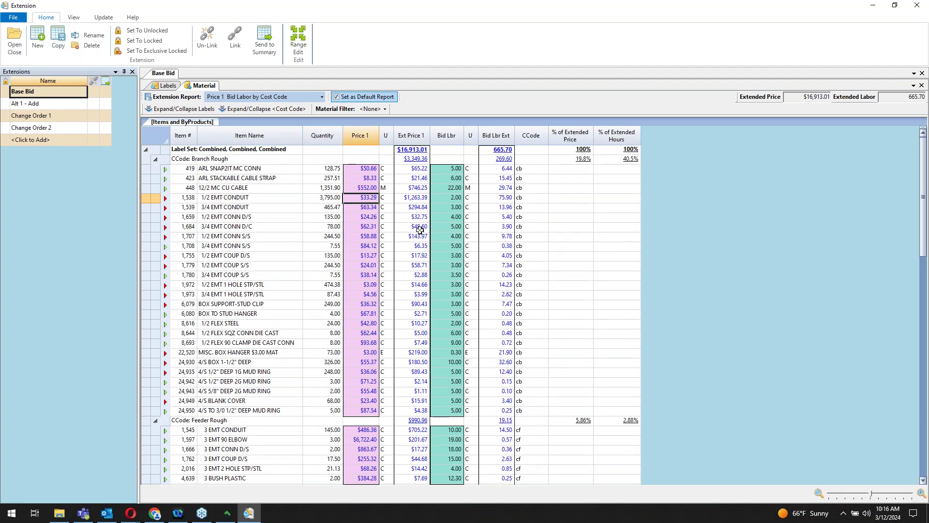
{"action": "left_click", "coordinate": [417, 199]}
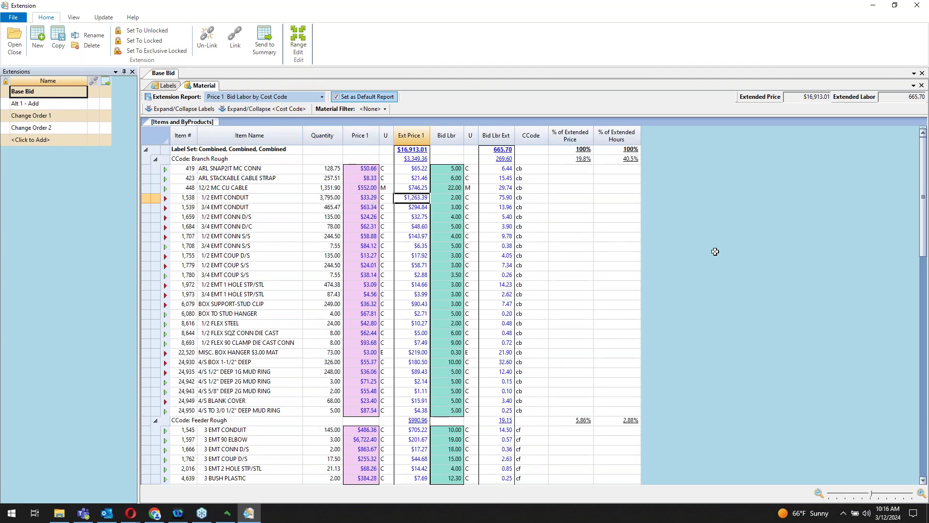
{"action": "left_click", "coordinate": [451, 197]}
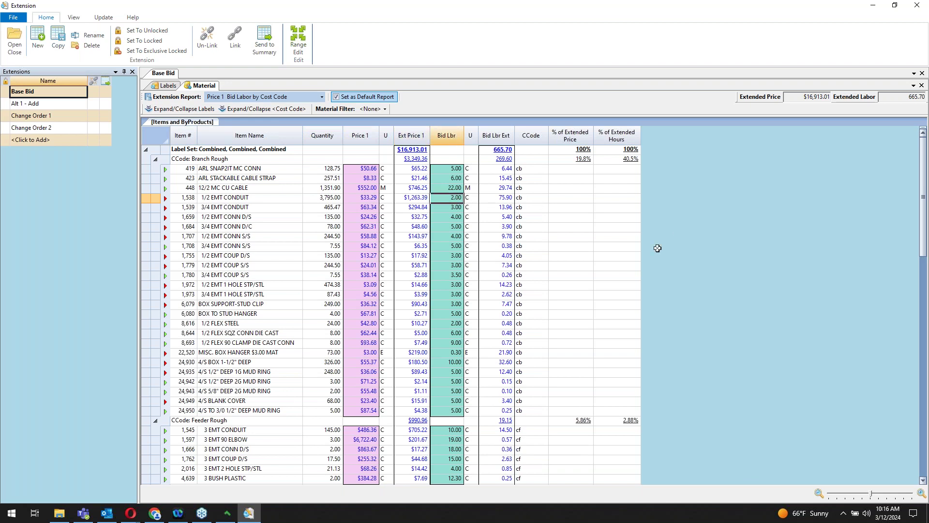
{"action": "left_click", "coordinate": [495, 200]}
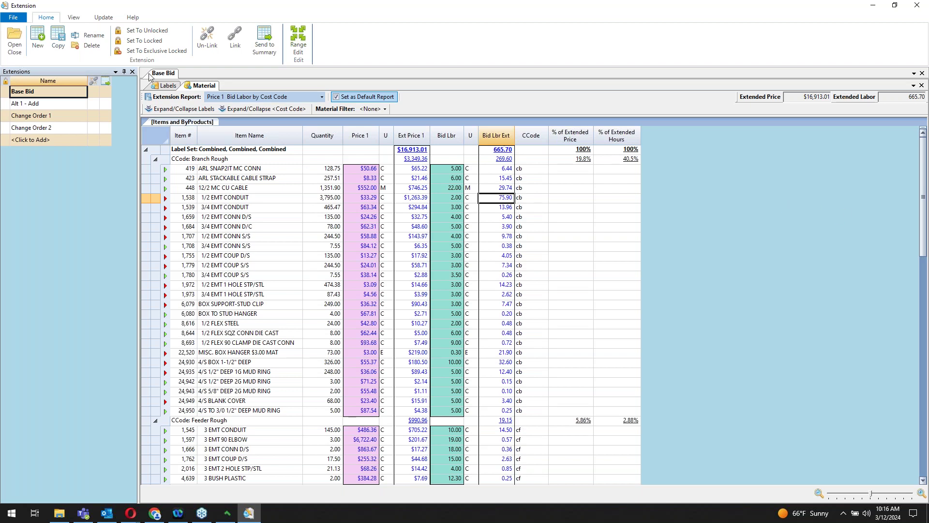
Step: Uncheck Change Order 1, Change Order 2 and Alt 1 - Add, and set Areas and Systems to Separate
{"action": "left_click", "coordinate": [169, 86]}
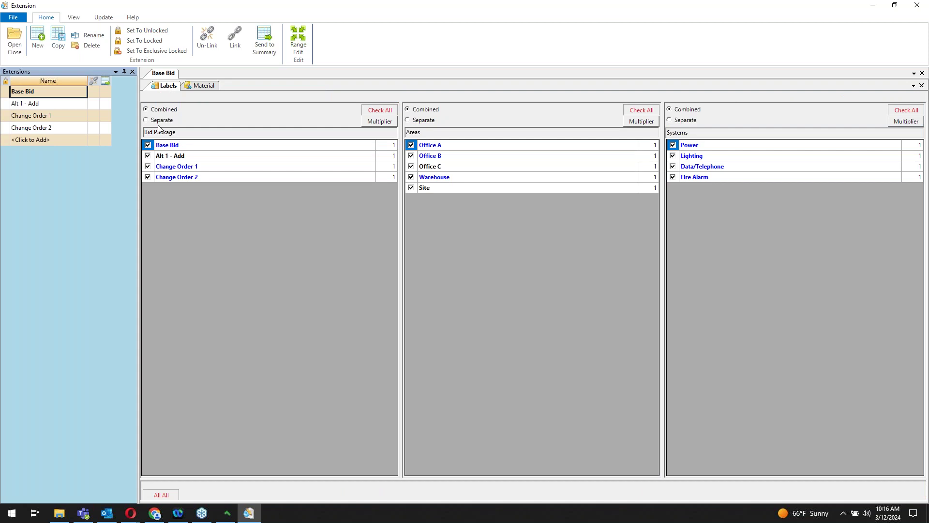
{"action": "left_click", "coordinate": [148, 166]}
{"action": "left_click", "coordinate": [148, 177]}
{"action": "left_click", "coordinate": [148, 156]}
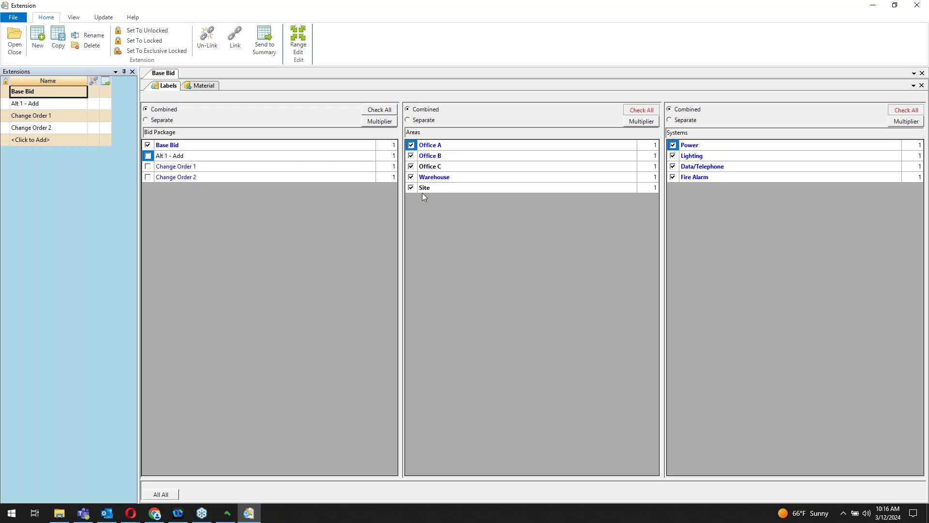
{"action": "left_click", "coordinate": [423, 124]}
{"action": "left_click", "coordinate": [688, 127]}
Step: Show the Material report and check the 471.80 labor total and Office A, Power's labor
{"action": "left_click", "coordinate": [203, 88]}
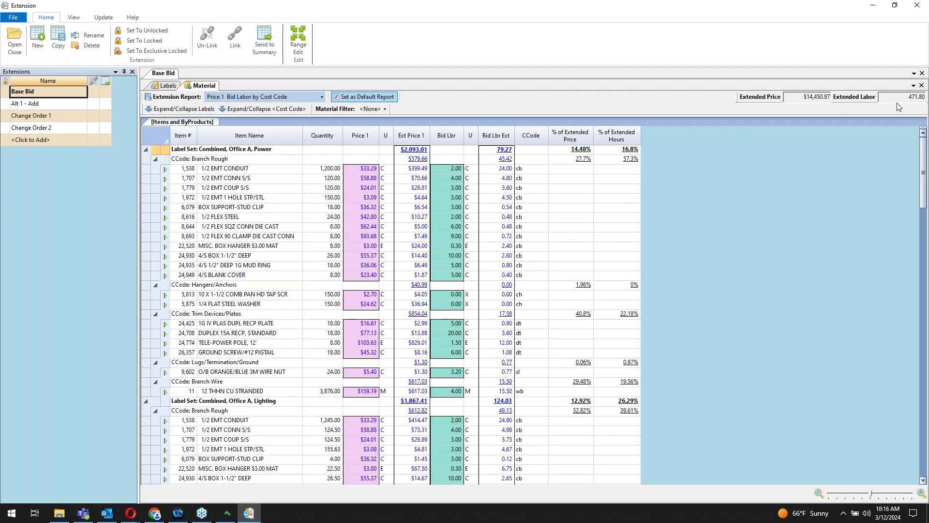
{"action": "left_click_drag", "start_coordinate": [905, 97], "coordinate": [927, 96]}
{"action": "left_click", "coordinate": [255, 151]}
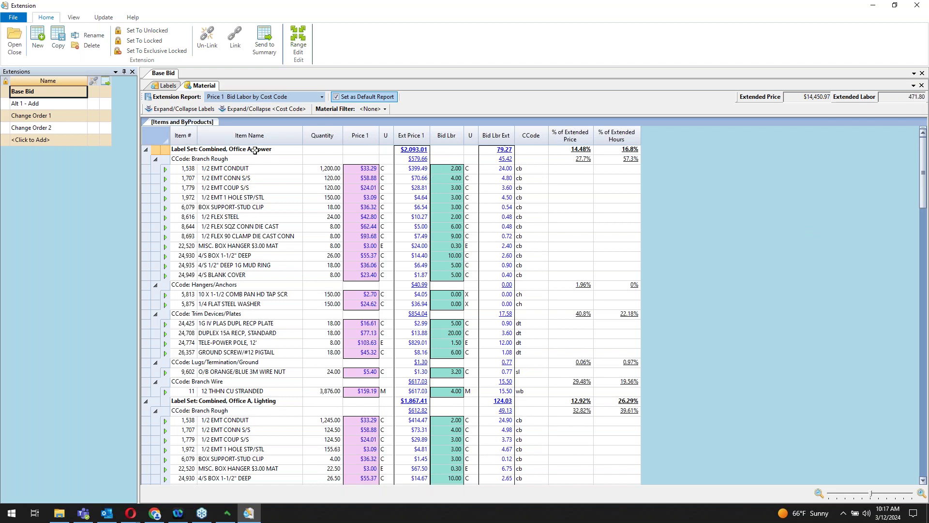
{"action": "left_click", "coordinate": [499, 150]}
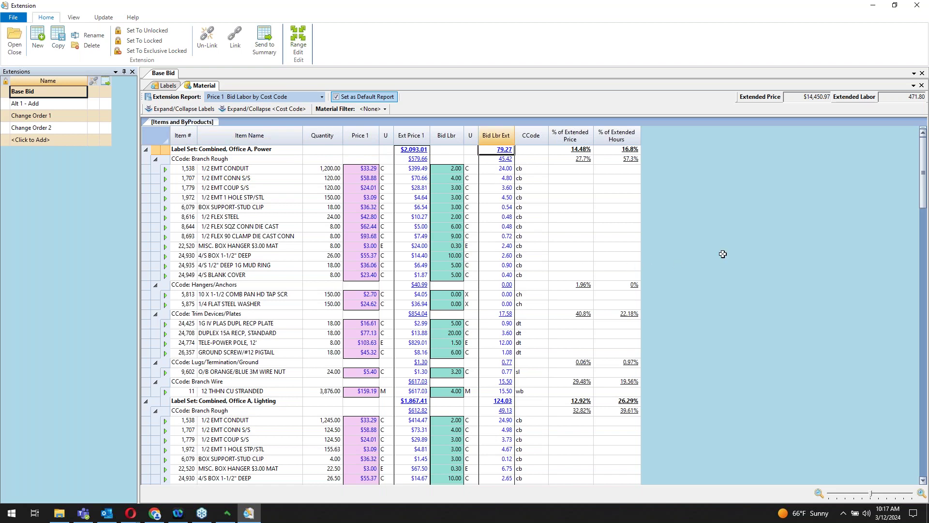
{"action": "left_click", "coordinate": [269, 391], "text": "shift"}
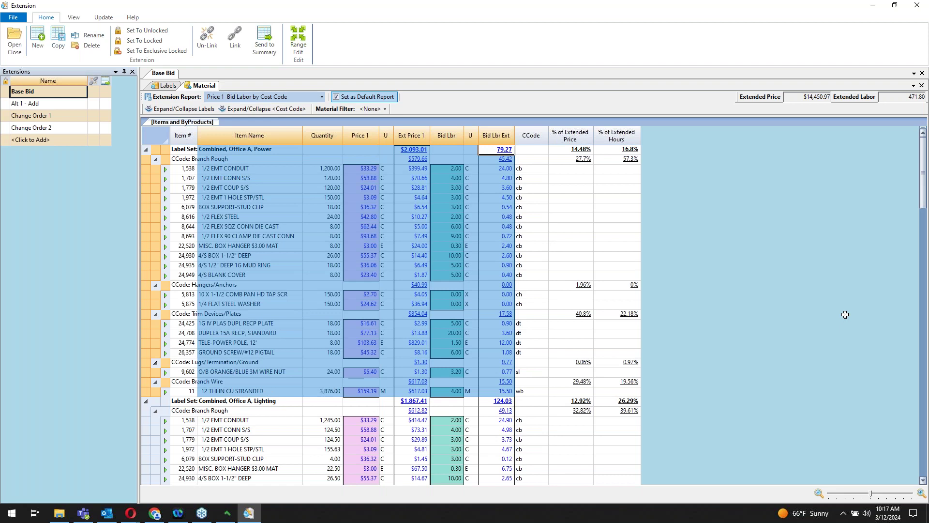
Step: Try the Item Pull Sheet report, return to Price 1 Bid Labor by Cost Code, and collapse to label-set summaries
{"action": "left_click", "coordinate": [298, 97]}
{"action": "left_click", "coordinate": [242, 289]}
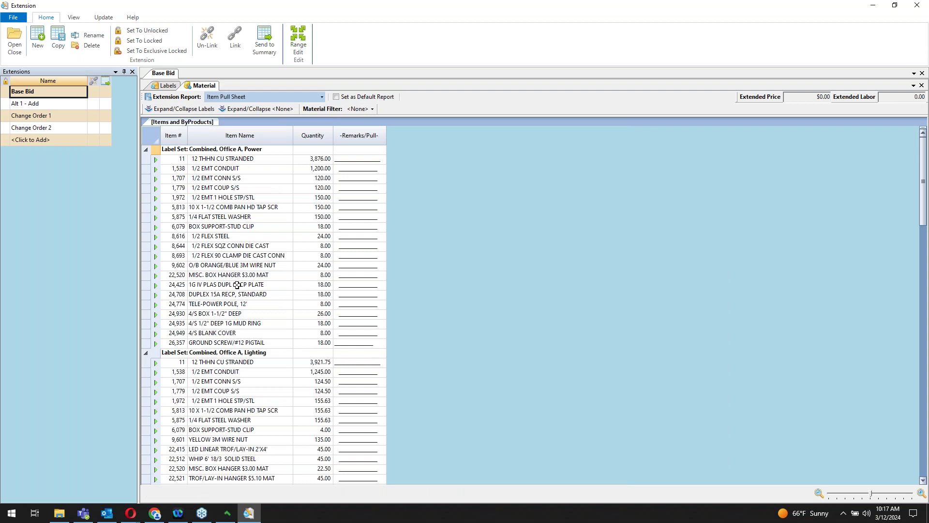
{"action": "left_click", "coordinate": [317, 97]}
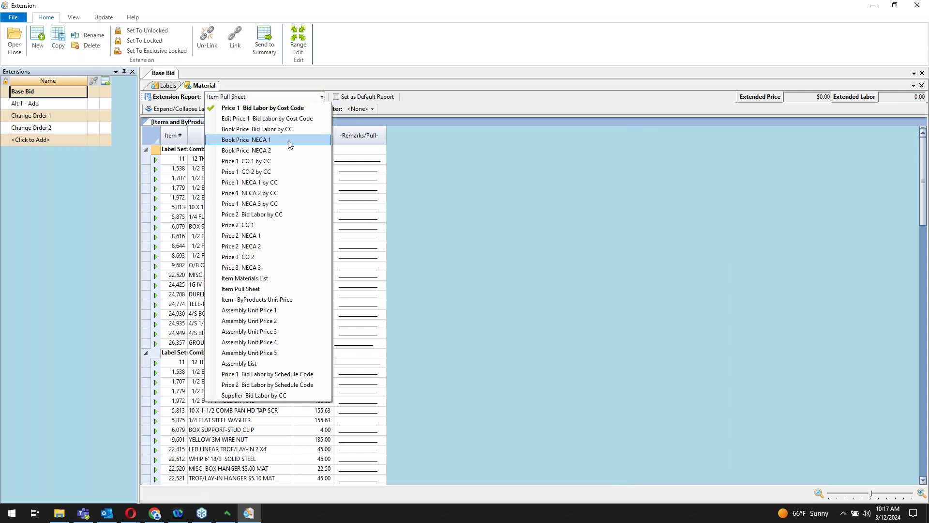
{"action": "left_click", "coordinate": [252, 105]}
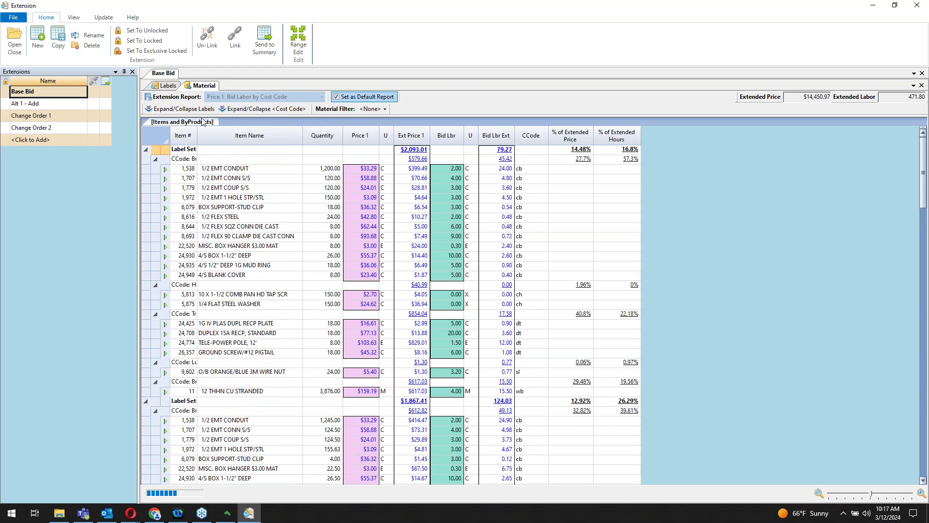
{"action": "left_click", "coordinate": [172, 109]}
Step: Review the seven label sets' labor totals, then expand labels into cost-code subtotals like Branch Rough
{"action": "left_click", "coordinate": [496, 219]}
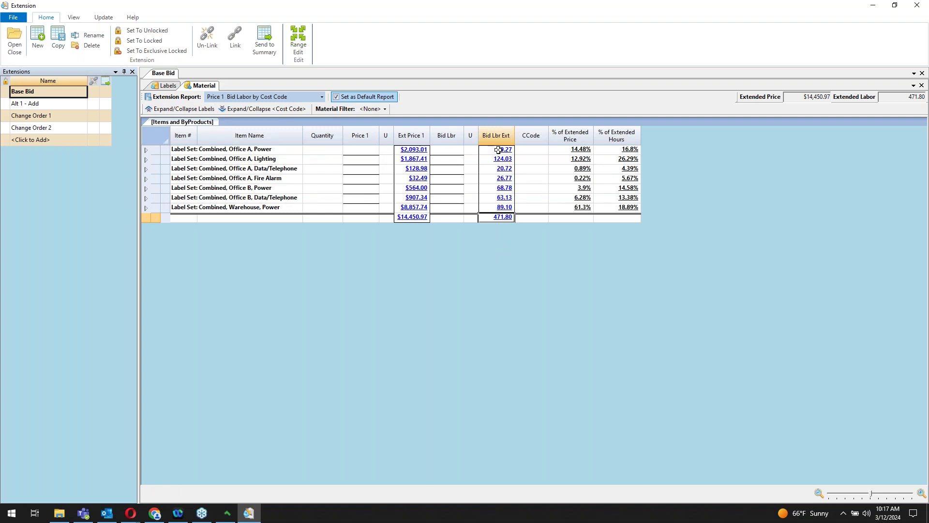
{"action": "left_click_drag", "start_coordinate": [498, 149], "coordinate": [505, 205]}
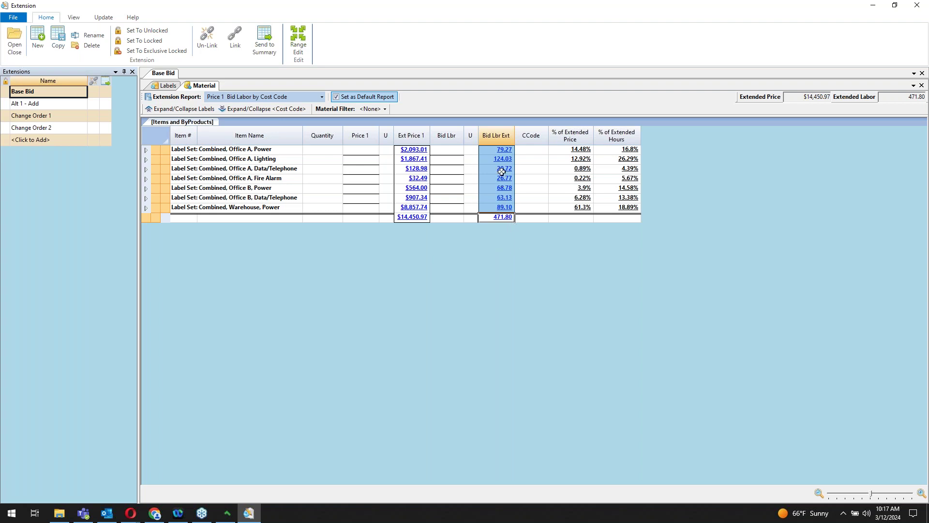
{"action": "left_click", "coordinate": [504, 151]}
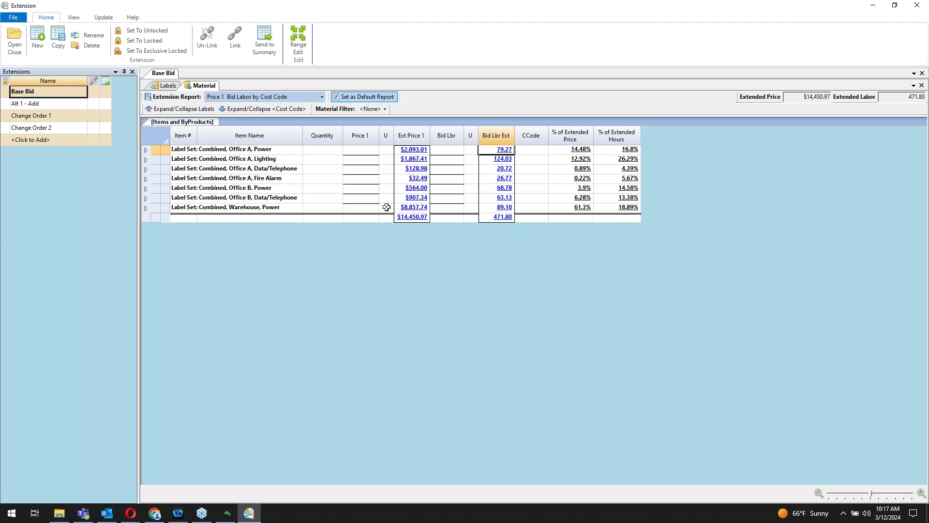
{"action": "left_click", "coordinate": [185, 110]}
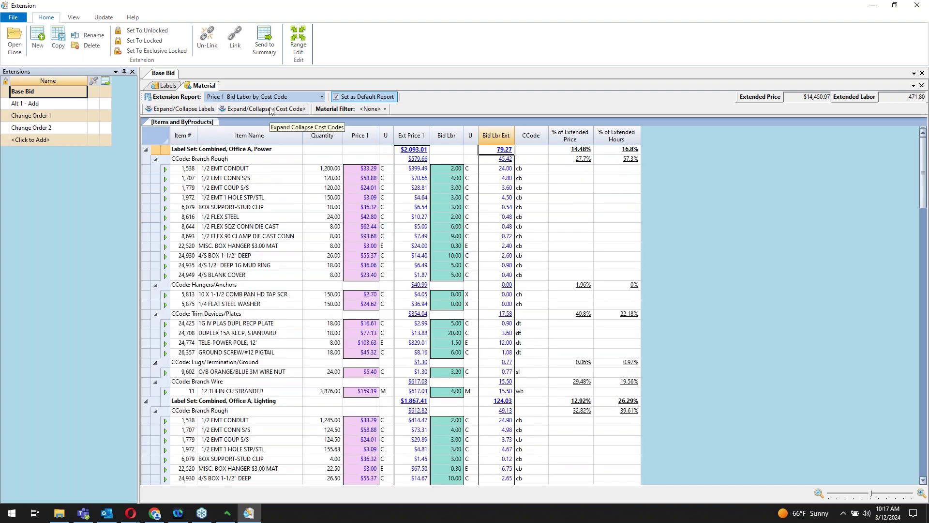
{"action": "left_click", "coordinate": [273, 110]}
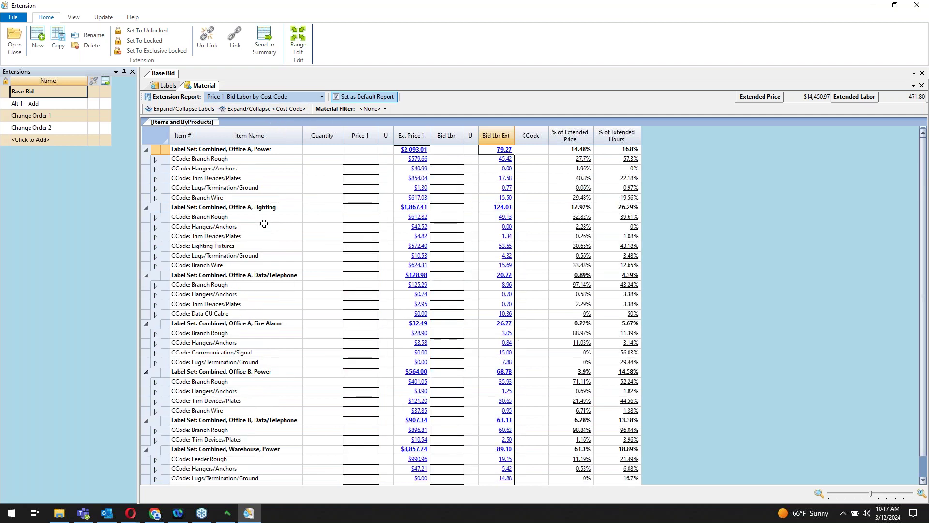
{"action": "left_click", "coordinate": [221, 159]}
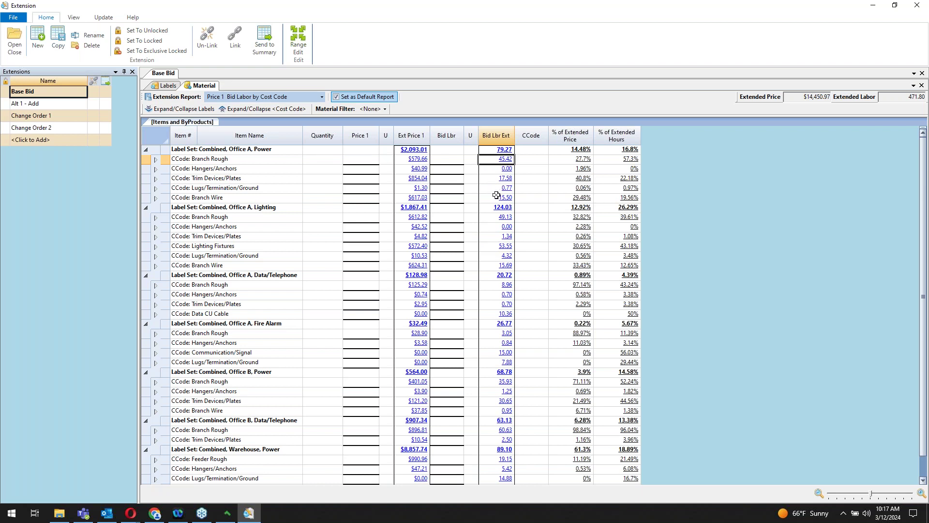
{"action": "left_click", "coordinate": [483, 180]}
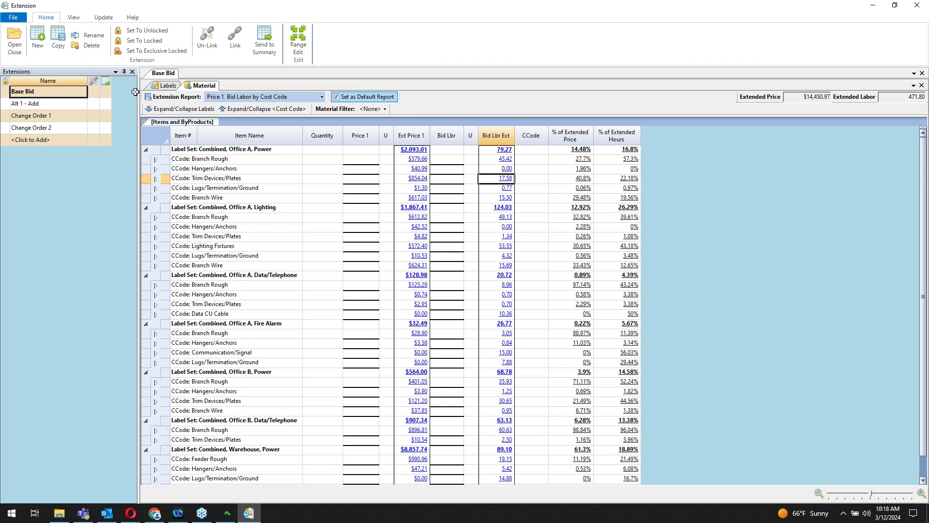
Step: Expand cost codes to item rows and check the first conduit row's quantity, price and 24.00 labor
{"action": "left_click", "coordinate": [265, 111]}
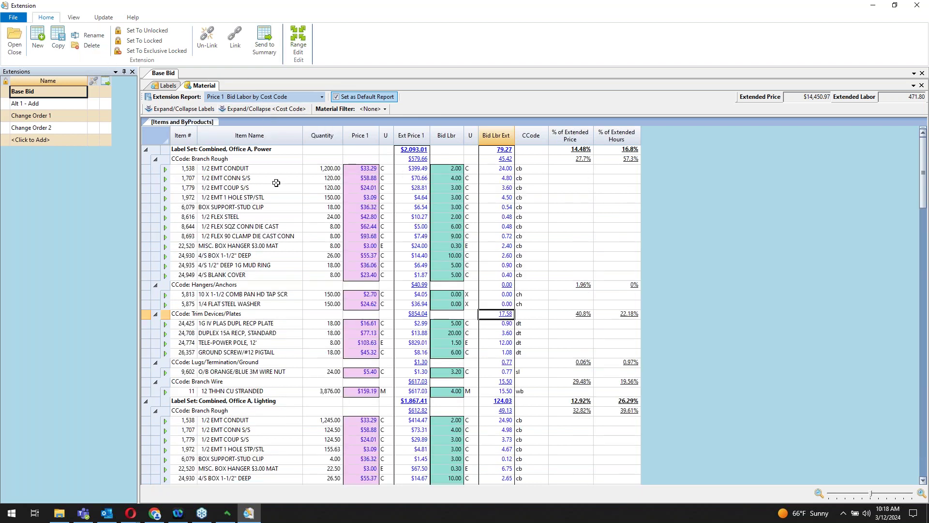
{"action": "left_click", "coordinate": [251, 169]}
{"action": "left_click", "coordinate": [324, 169]}
{"action": "left_click", "coordinate": [421, 171]}
{"action": "left_click", "coordinate": [500, 169]}
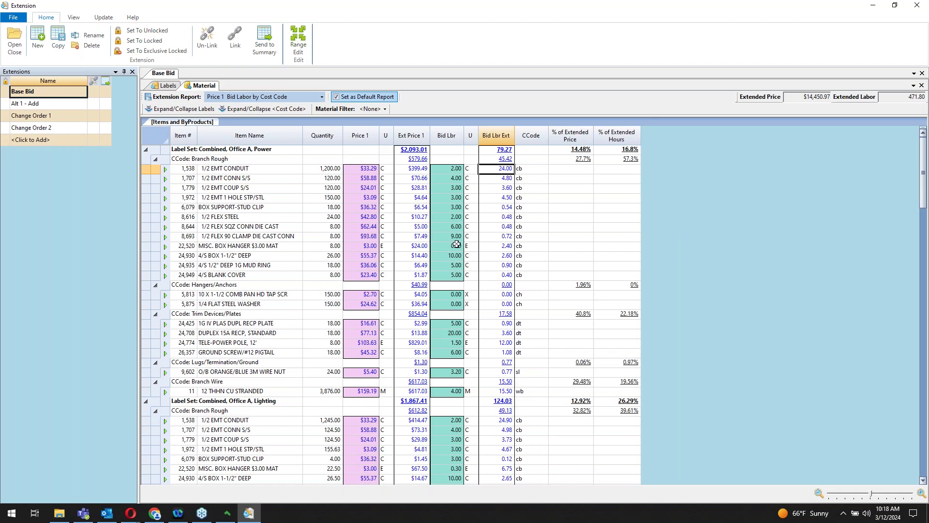
Step: Send the extension totals to the bid summary and close the Extension window
{"action": "left_click", "coordinate": [271, 48]}
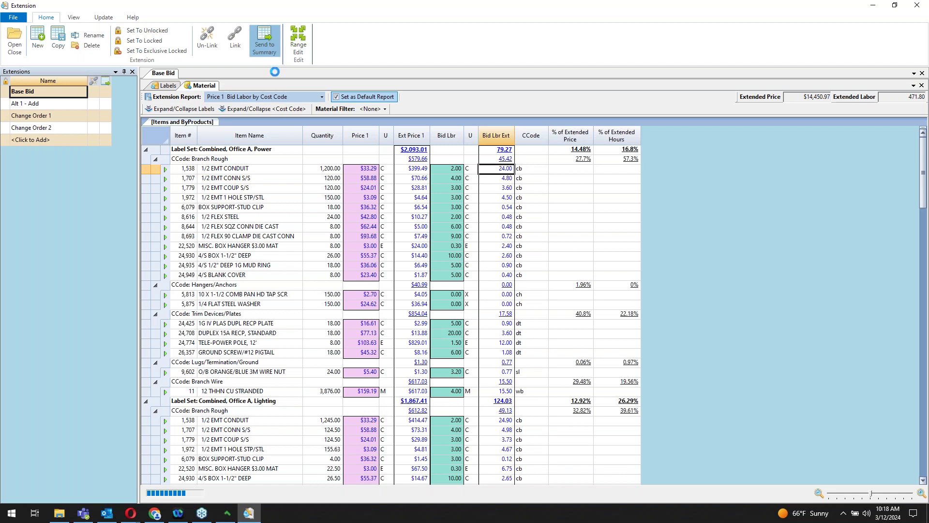
{"action": "left_click", "coordinate": [520, 291]}
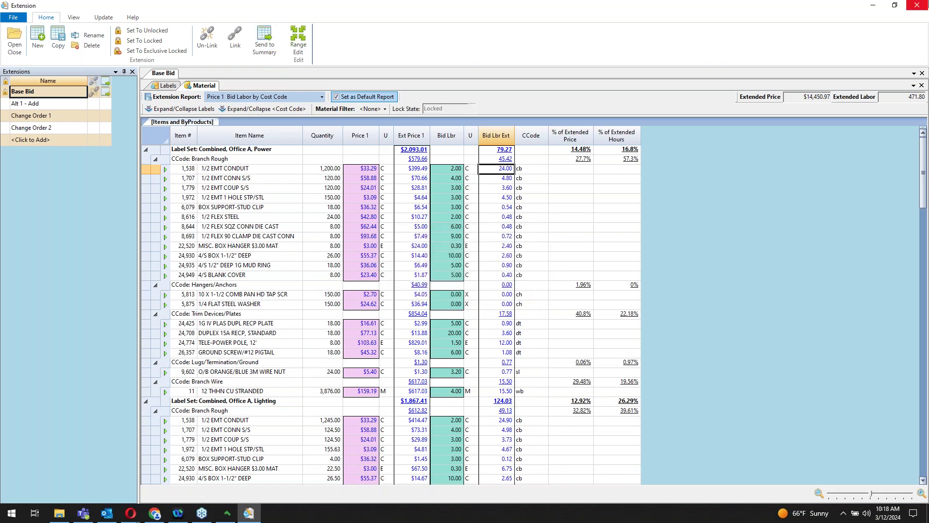
{"action": "left_click", "coordinate": [917, 6]}
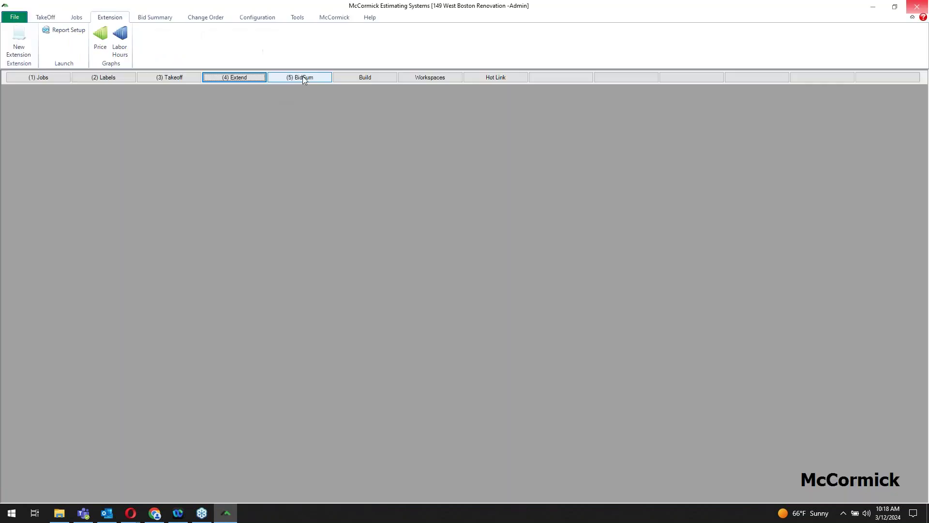
Step: Open the Bid Summary and check the Base Bid row's $14,450.97 materials
{"action": "left_click", "coordinate": [303, 77]}
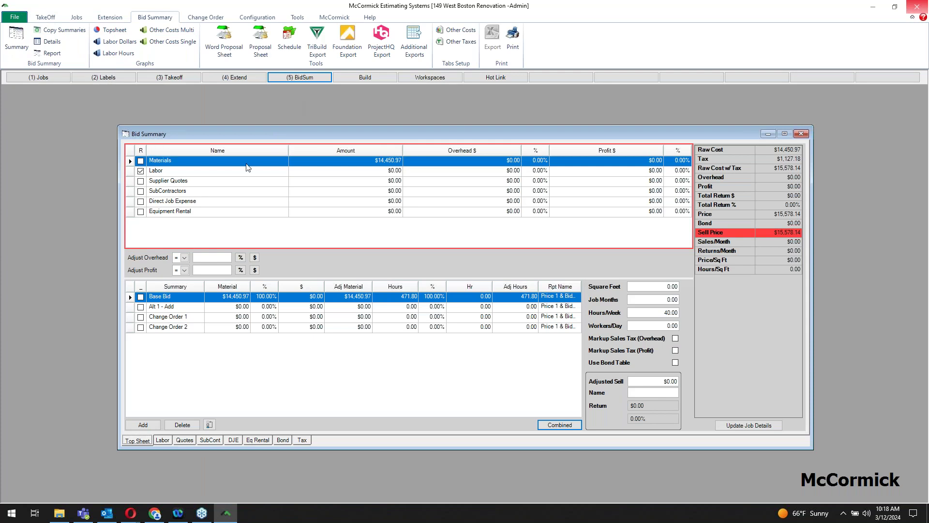
{"action": "left_click", "coordinate": [238, 296]}
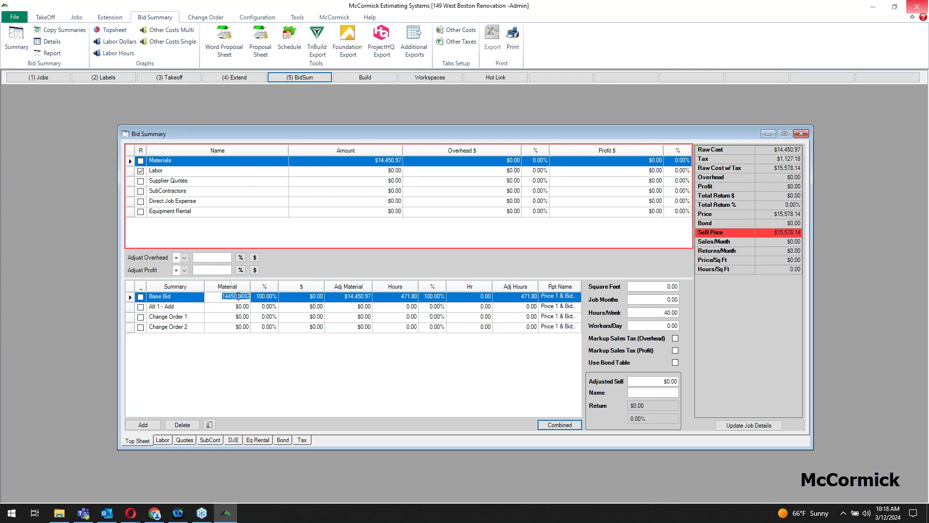
{"action": "left_click", "coordinate": [270, 326]}
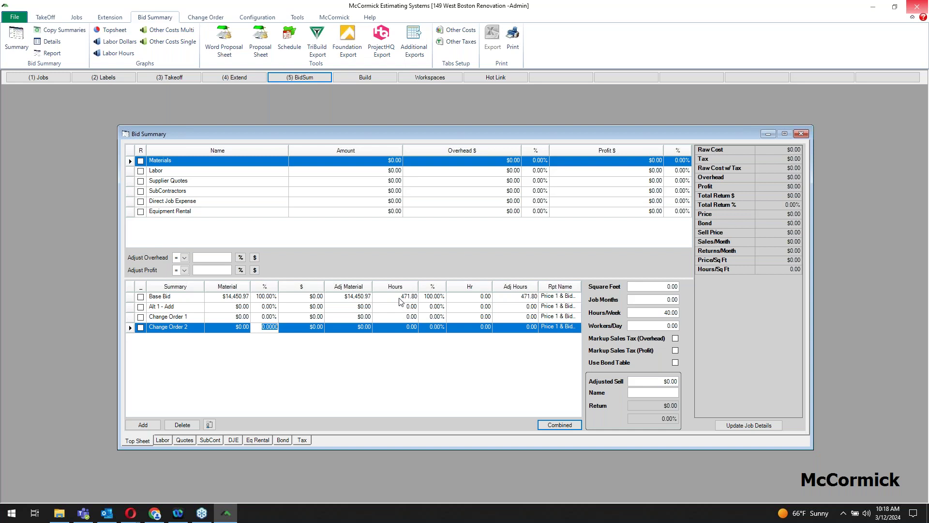
{"action": "left_click", "coordinate": [194, 297]}
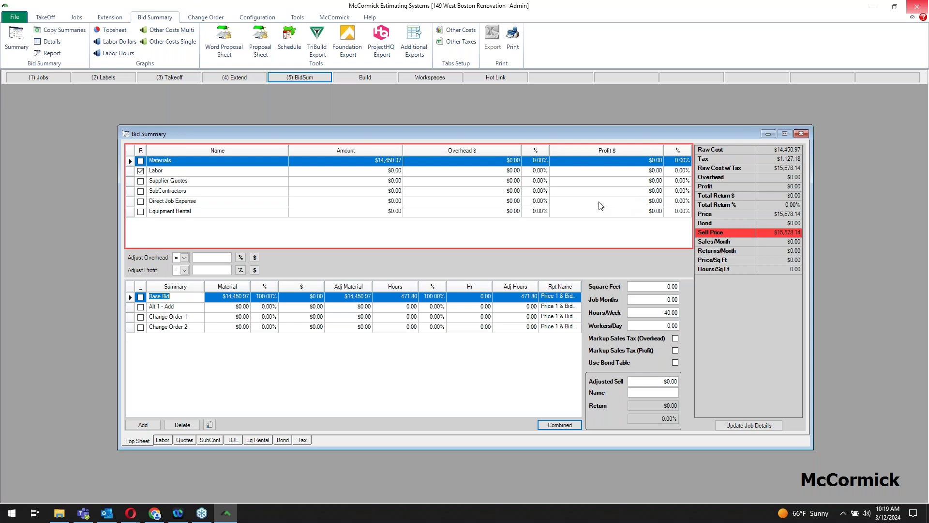
Step: Add Foreman, Appr 1, Appr 3 and Appr 5 to the labor breakdown
{"action": "left_click", "coordinate": [163, 441]}
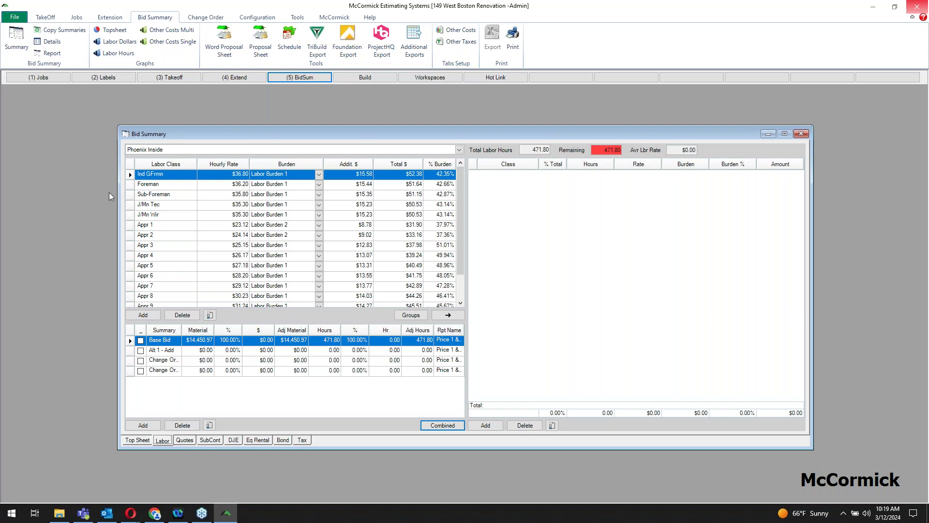
{"action": "left_click", "coordinate": [129, 186]}
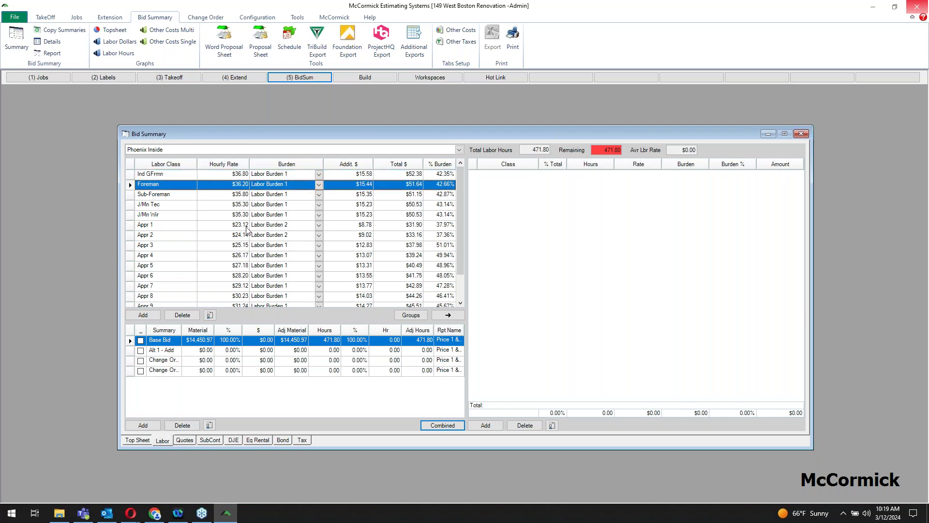
{"action": "left_click", "coordinate": [448, 316]}
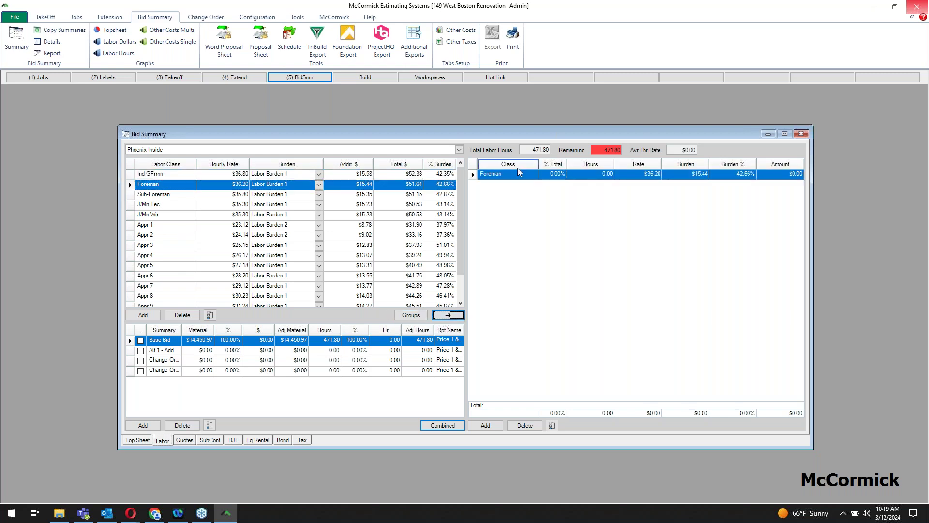
{"action": "left_click", "coordinate": [131, 226]}
{"action": "left_click", "coordinate": [448, 315]}
{"action": "left_click", "coordinate": [130, 246]}
{"action": "left_click", "coordinate": [448, 315]}
{"action": "left_click", "coordinate": [131, 266]}
{"action": "left_click", "coordinate": [449, 315]}
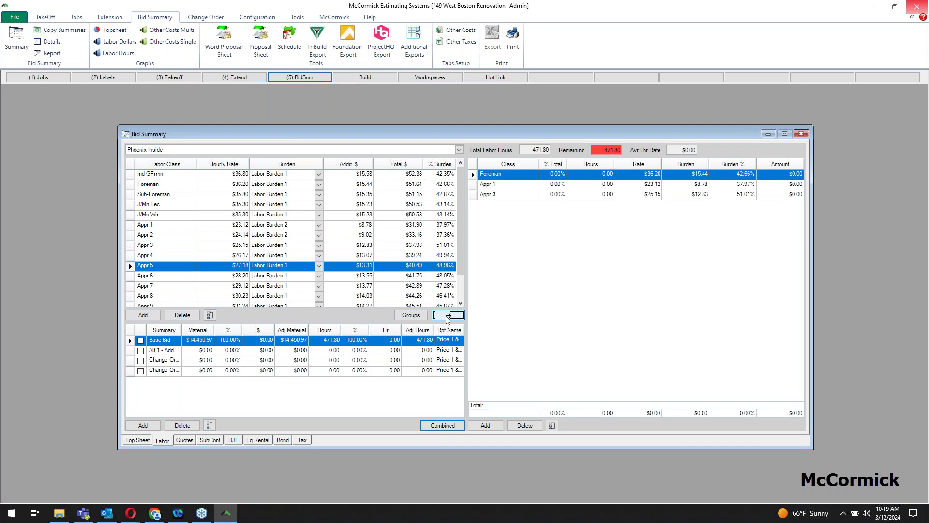
Step: Give each of the four labor classes a 25% share of total hours
{"action": "left_click", "coordinate": [559, 175]}
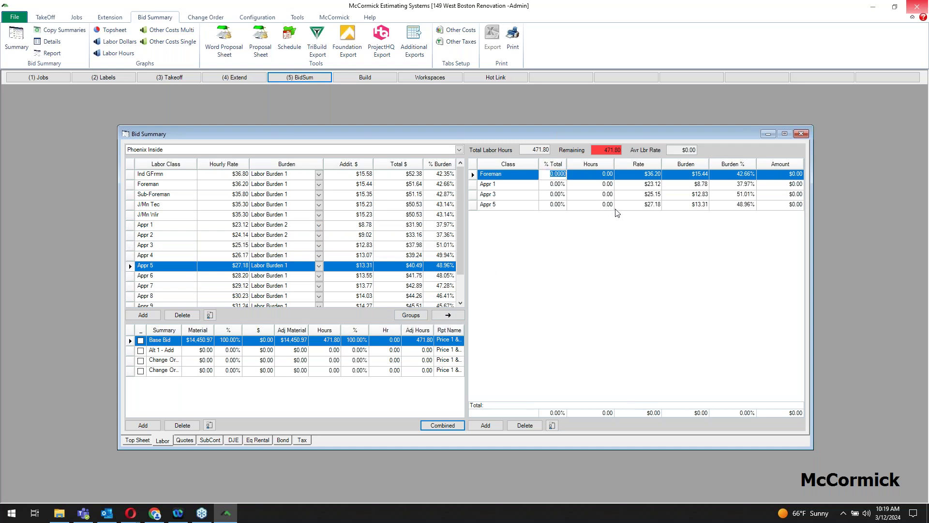
{"action": "type", "text": "25"}
{"action": "key", "text": "Return"}
{"action": "type", "text": "25"}
{"action": "key", "text": "Return"}
{"action": "type", "text": "25"}
{"action": "key", "text": "Return"}
{"action": "type", "text": "25"}
{"action": "key", "text": "Return"}
{"action": "key", "text": "Up"}
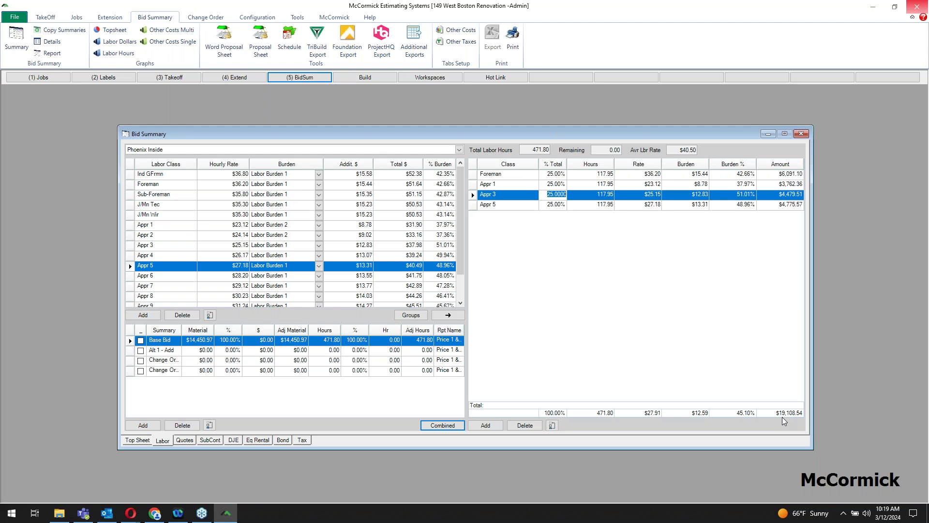
Step: Enter a $15,000.00 supplier quote for Fixtures
{"action": "left_click", "coordinate": [187, 442]}
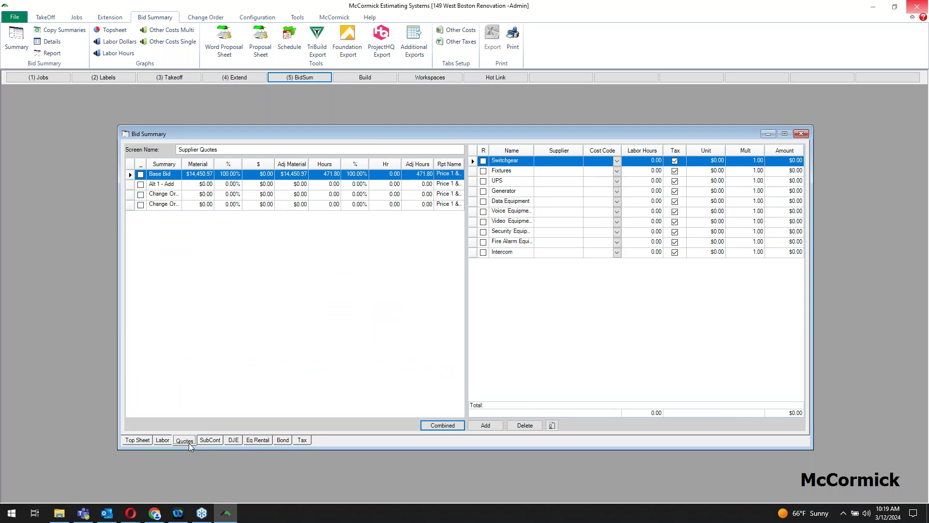
{"action": "left_click", "coordinate": [712, 174]}
{"action": "type", "text": "15000"}
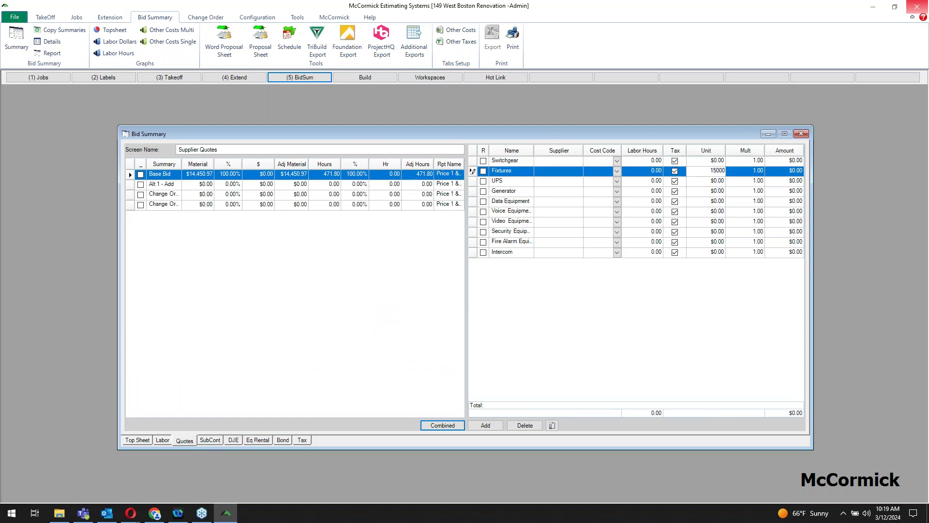
{"action": "key", "text": "Tab"}
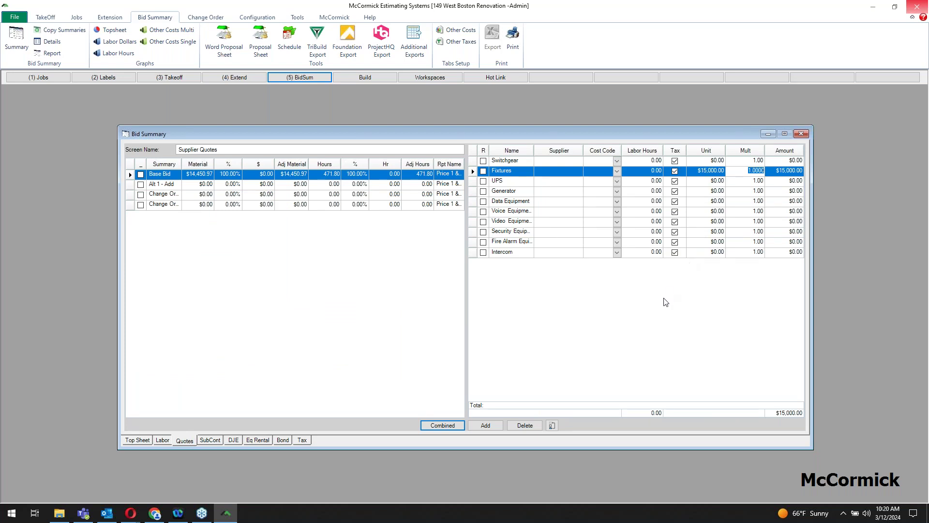
Step: Add three blank other-cost rows to the supplier quotes
{"action": "left_click", "coordinate": [486, 425]}
{"action": "left_click", "coordinate": [486, 426]}
{"action": "left_click", "coordinate": [486, 426]}
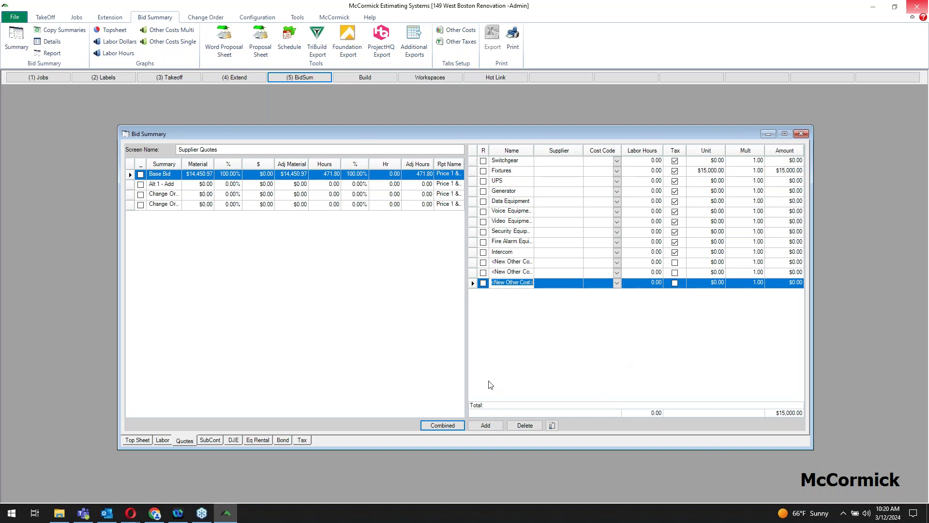
Step: Enter Saw Cut with a $50 unit price and a multiplier of 15, totalling $750.00
{"action": "left_click", "coordinate": [215, 444]}
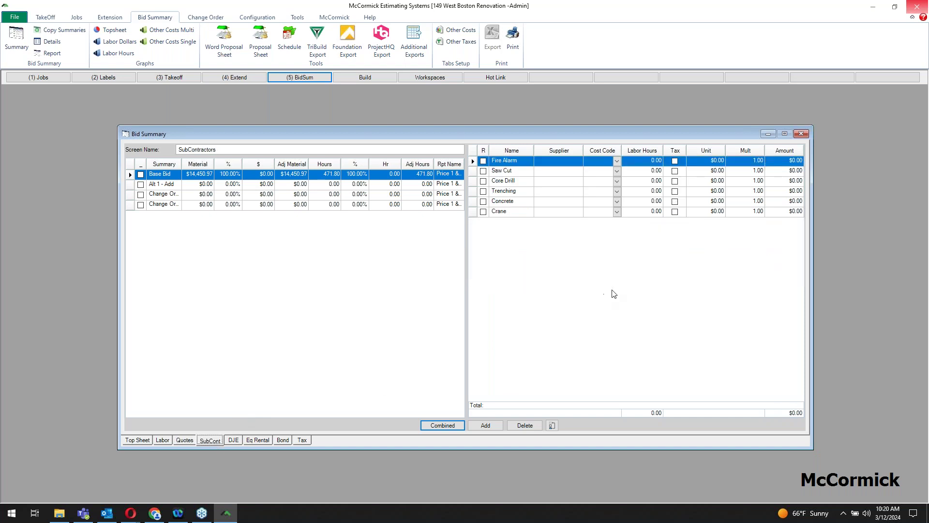
{"action": "left_click", "coordinate": [712, 174]}
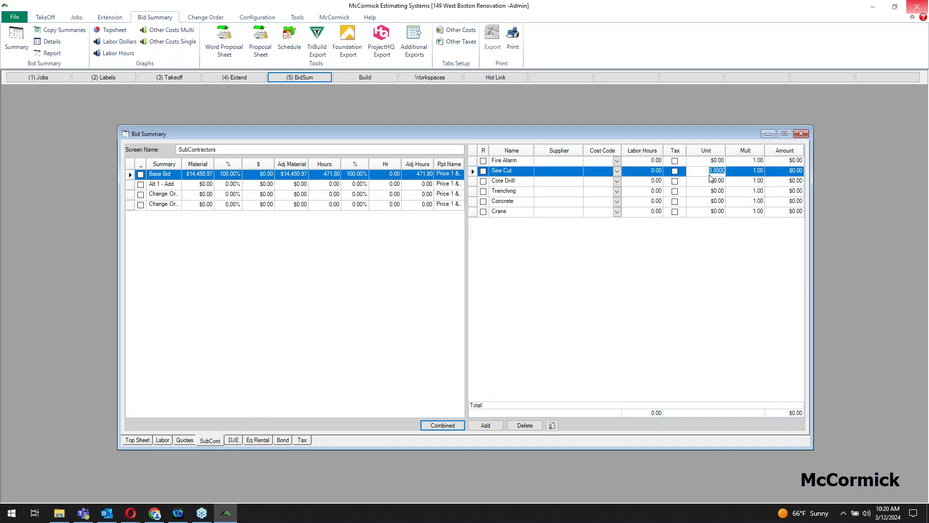
{"action": "type", "text": "50"}
{"action": "key", "text": "Tab"}
{"action": "type", "text": "15"}
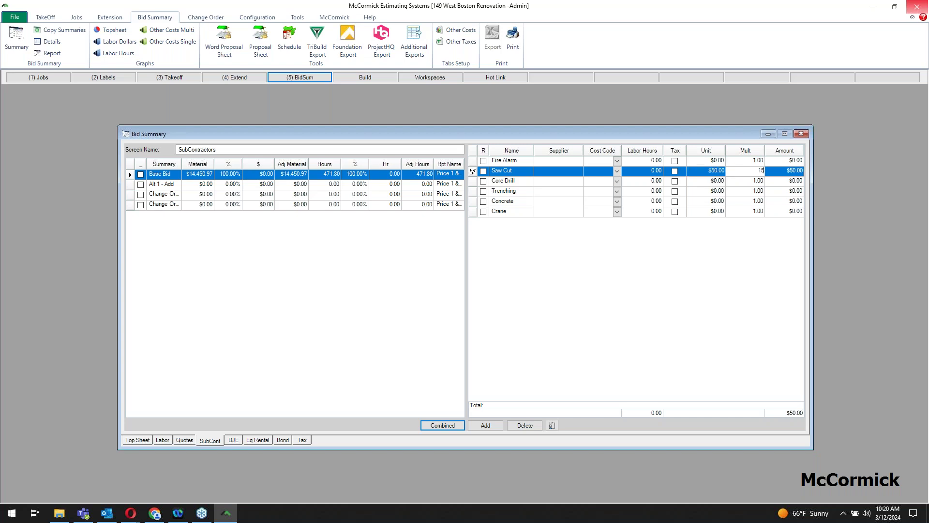
{"action": "key", "text": "Return"}
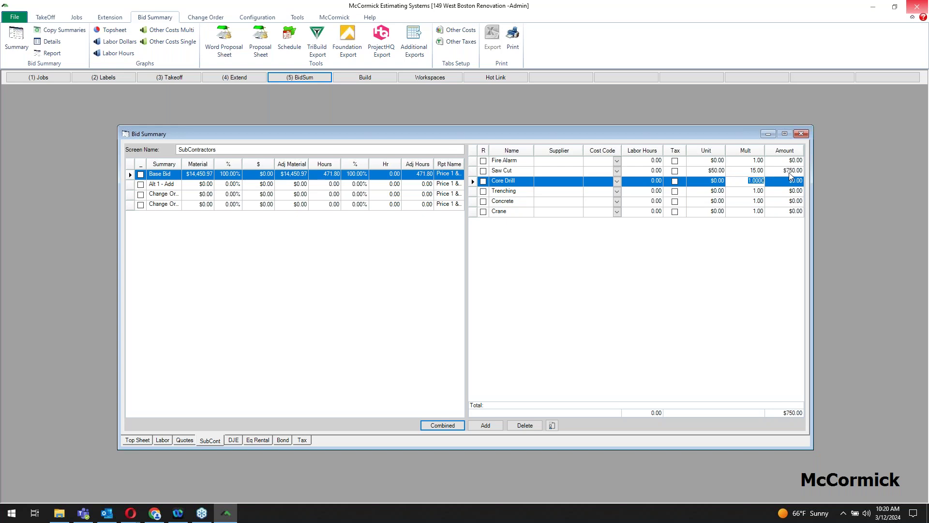
Step: Enter Permit / Fees at $1,750.00 and As Builts at $550.00, then show Equipment Rental
{"action": "left_click", "coordinate": [238, 441]}
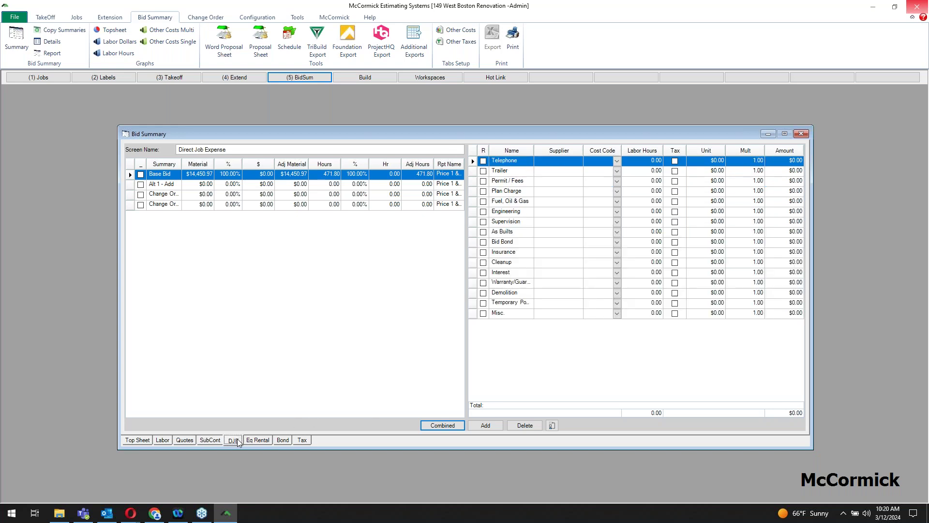
{"action": "left_click", "coordinate": [713, 181]}
{"action": "type", "text": "1750"}
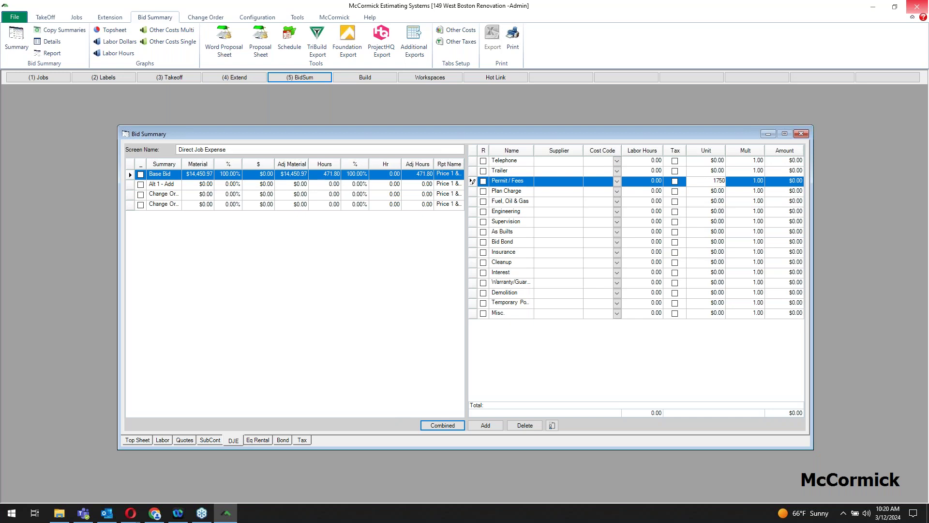
{"action": "key", "text": "Down"}
{"action": "key", "text": "Down"}
{"action": "key", "text": "Down"}
{"action": "key", "text": "Down"}
{"action": "key", "text": "Down"}
{"action": "type", "text": "55"}
{"action": "key", "text": "Down"}
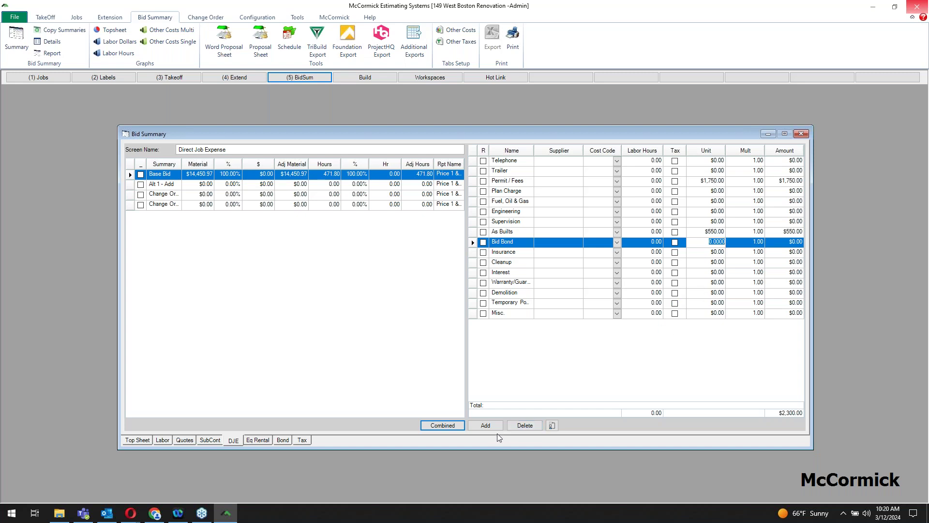
{"action": "left_click", "coordinate": [267, 441]}
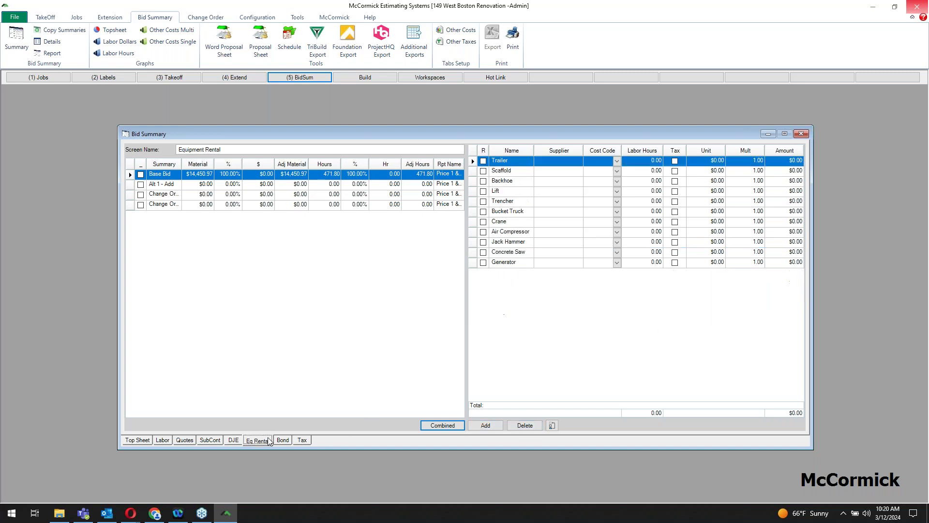
Step: Price the Backhoe at $250.00 × 2 and the Air Compressor at $5.00 × 60, totalling $800.00
{"action": "left_click", "coordinate": [715, 183]}
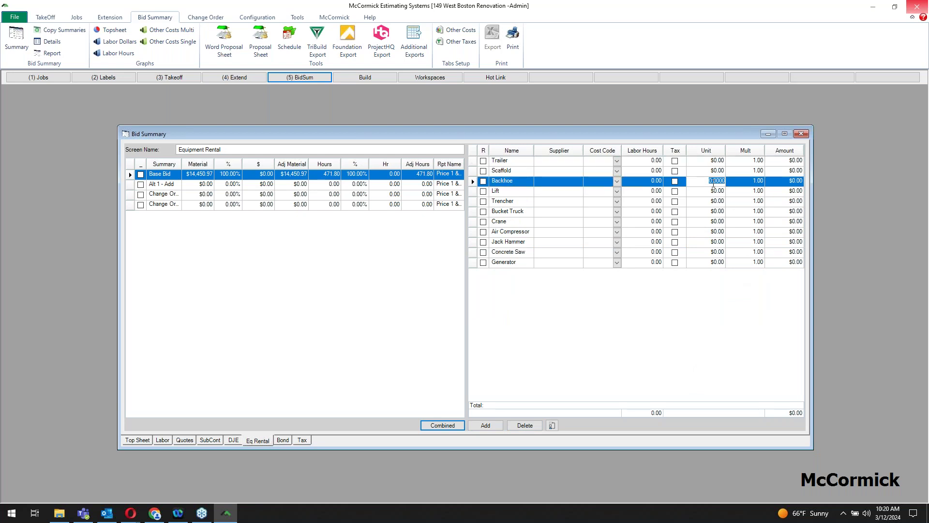
{"action": "type", "text": "250"}
{"action": "key", "text": "Tab"}
{"action": "type", "text": "2"}
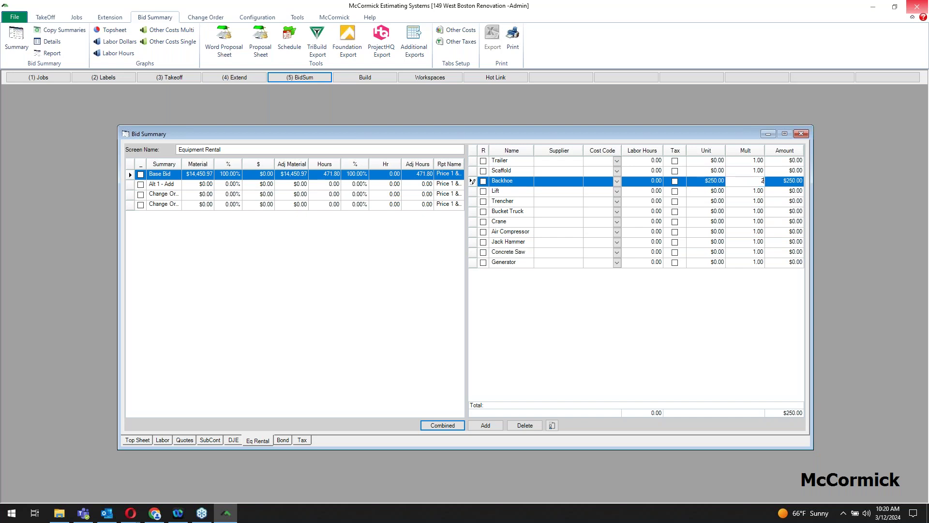
{"action": "key", "text": "Down"}
{"action": "key", "text": "Down"}
{"action": "key", "text": "Down"}
{"action": "key", "text": "Down"}
{"action": "key", "text": "Down"}
{"action": "key", "text": "shift+Tab"}
{"action": "type", "text": "5"}
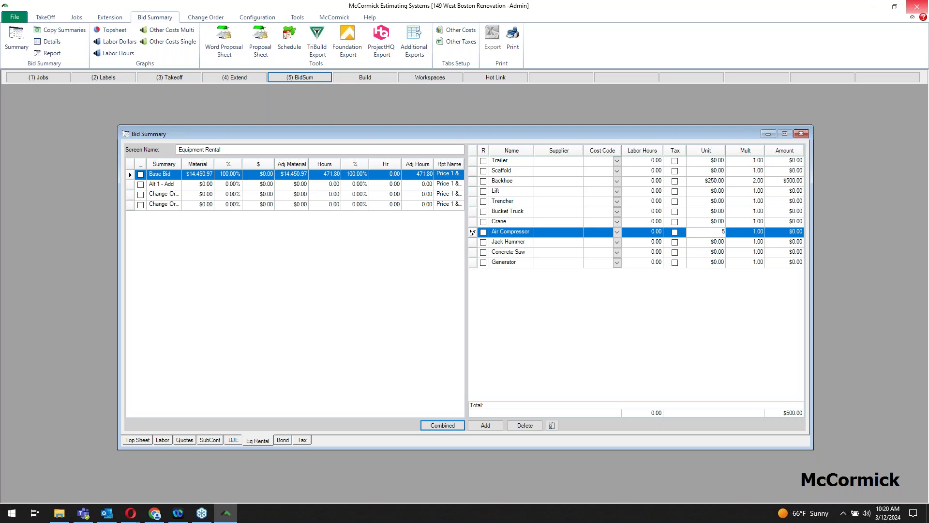
{"action": "key", "text": "Tab"}
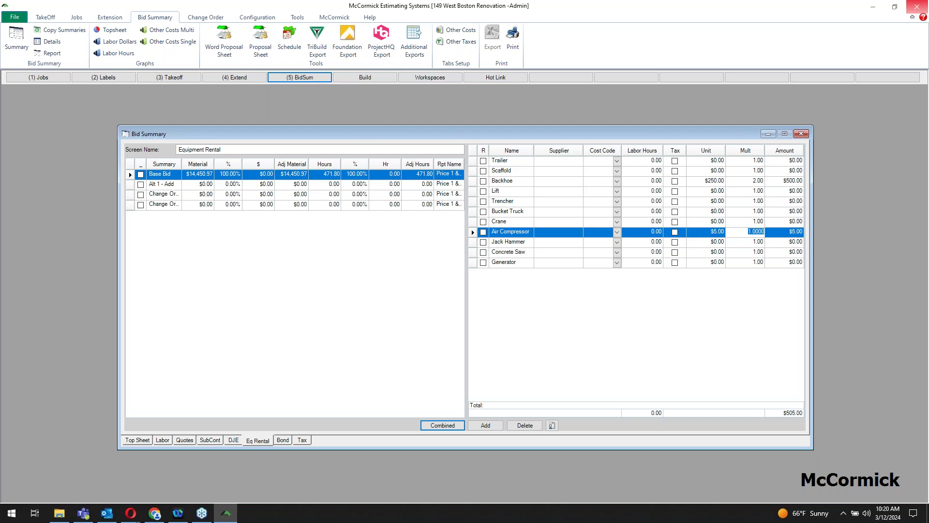
{"action": "type", "text": "60"}
{"action": "key", "text": "Return"}
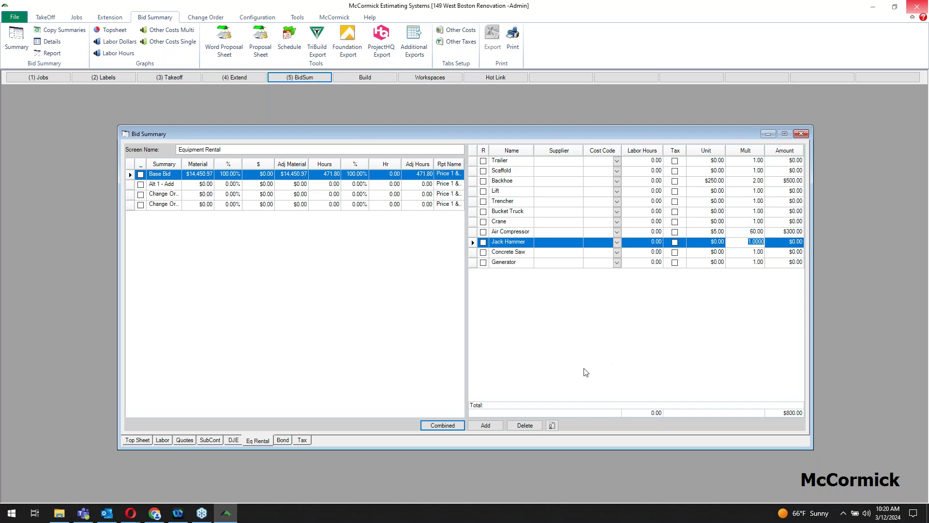
Step: Check the Bond and Tax tabs, then return to the Top Sheet showing $54,706.69 sell price
{"action": "left_click", "coordinate": [284, 442]}
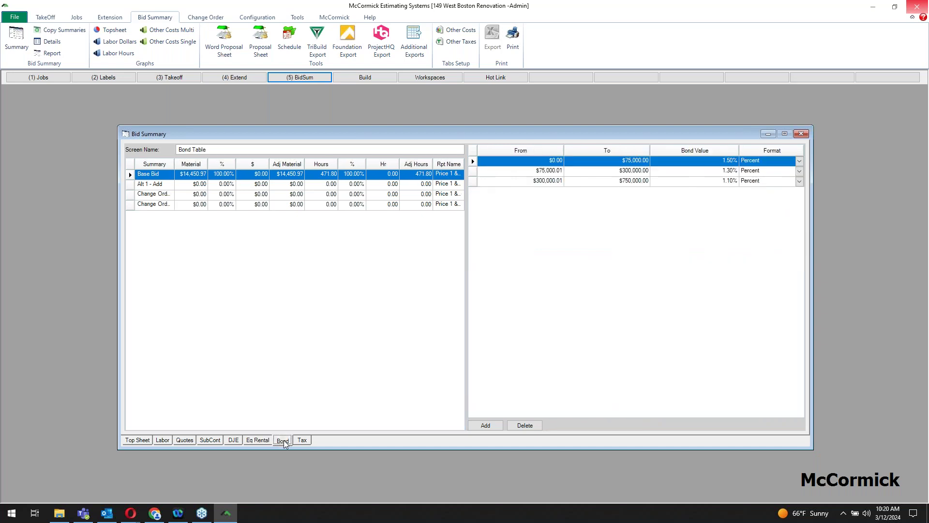
{"action": "left_click", "coordinate": [303, 441]}
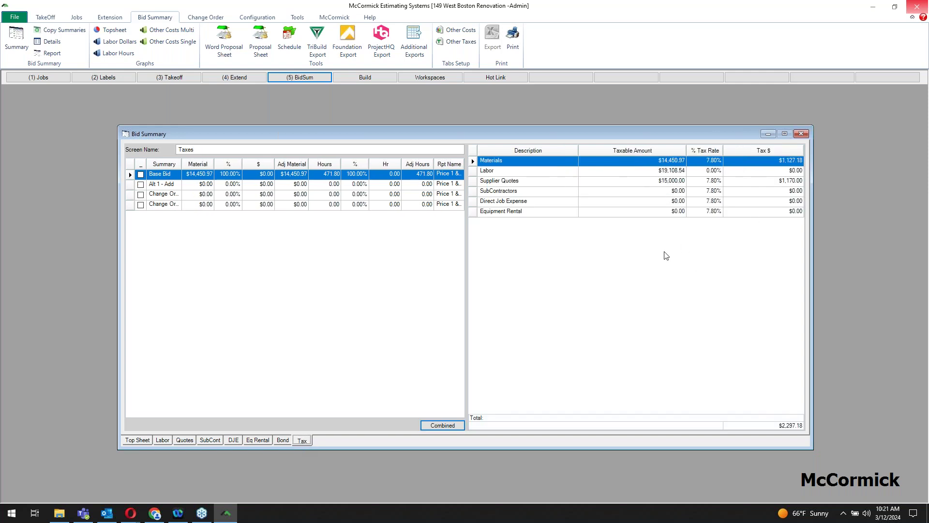
{"action": "left_click", "coordinate": [143, 441]}
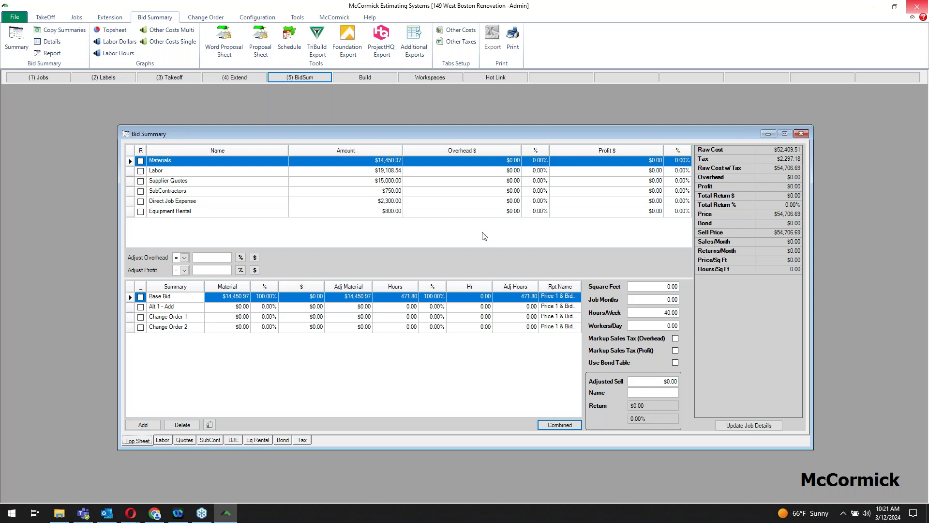
Step: Apply 10% overhead and 15% profit to every cost category
{"action": "left_click", "coordinate": [217, 259]}
{"action": "type", "text": "10"}
{"action": "left_click", "coordinate": [240, 257]}
{"action": "left_click", "coordinate": [225, 271]}
{"action": "type", "text": "15"}
{"action": "left_click", "coordinate": [241, 269]}
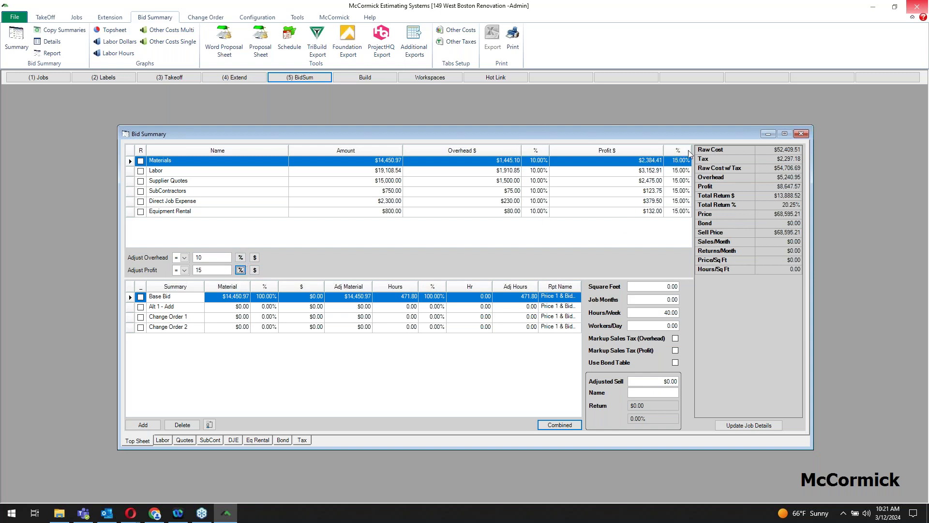
Step: Set Supplier Quotes overhead to 8% and SubContractors overhead to 25%
{"action": "left_click", "coordinate": [538, 181]}
{"action": "type", "text": "8"}
{"action": "key", "text": "Return"}
{"action": "type", "text": "25"}
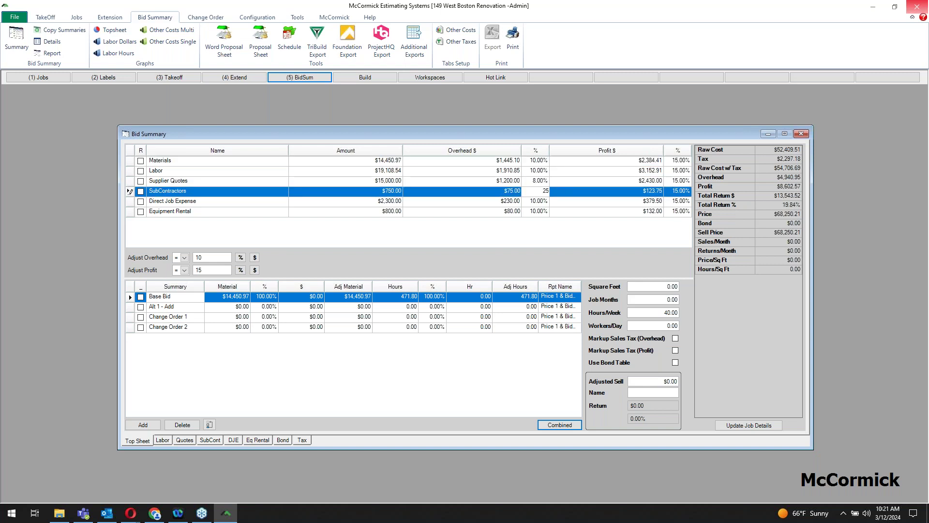
{"action": "key", "text": "Up"}
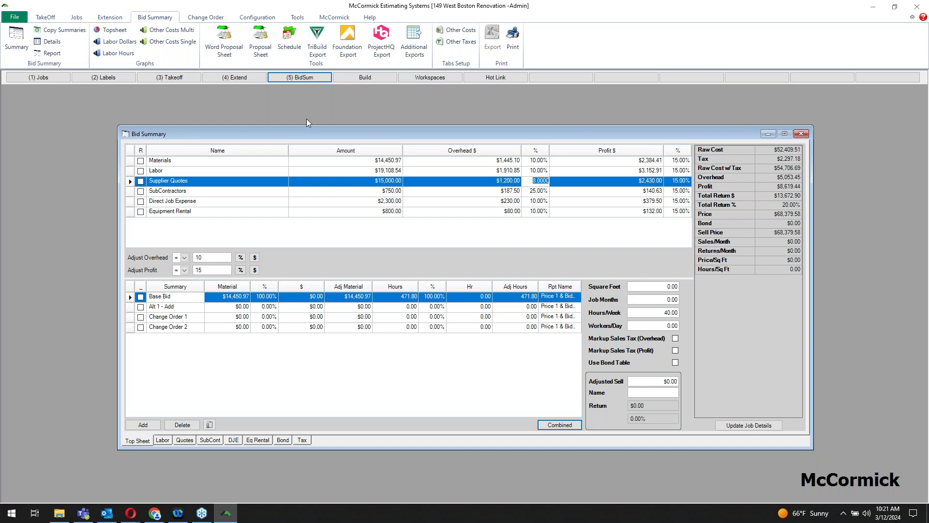
{"action": "left_click", "coordinate": [115, 33]}
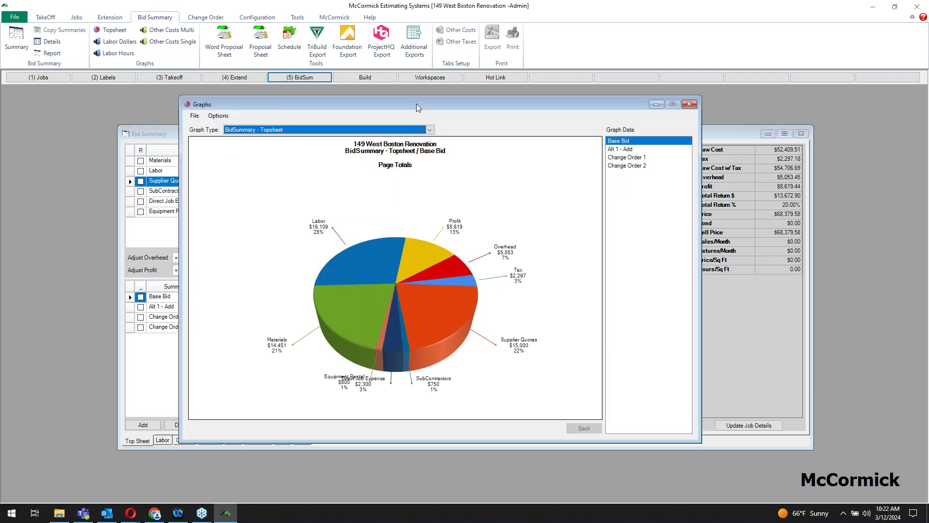
{"action": "left_click_drag", "start_coordinate": [419, 110], "coordinate": [452, 122]}
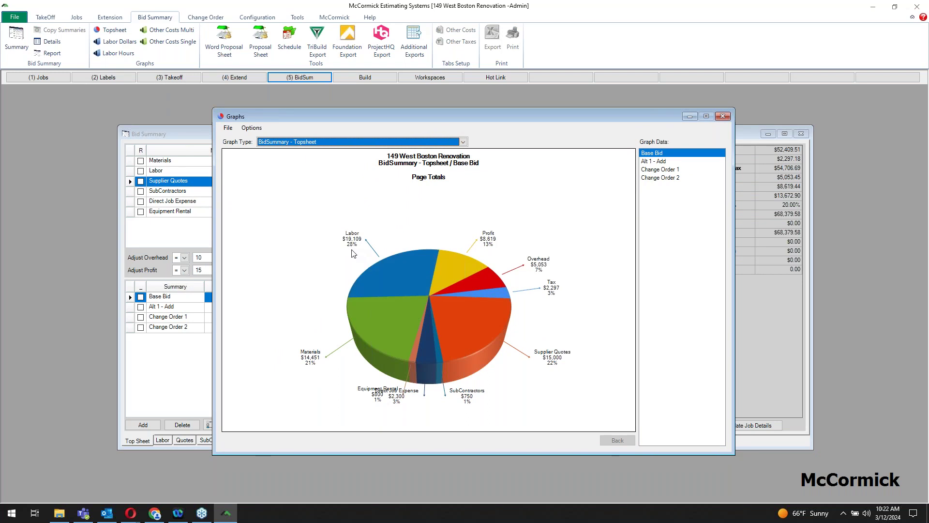
{"action": "left_click", "coordinate": [401, 272]}
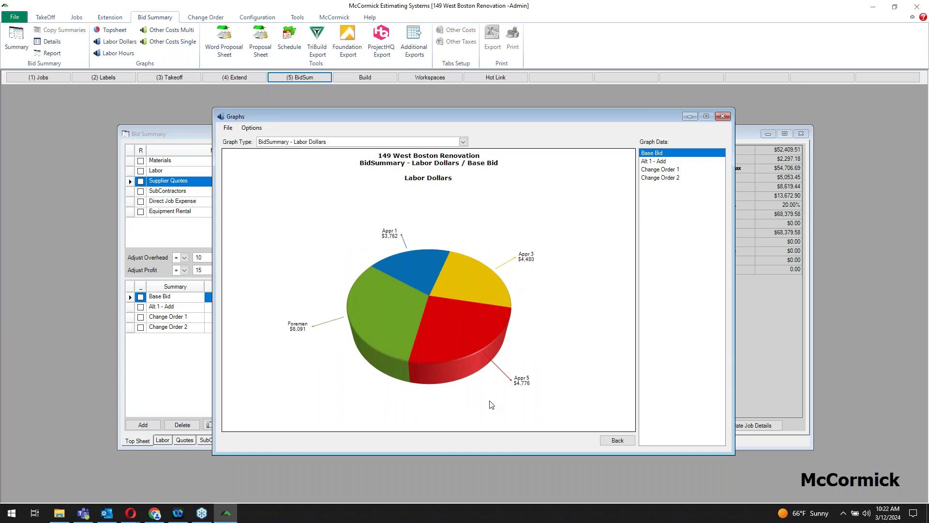
{"action": "left_click", "coordinate": [463, 142]}
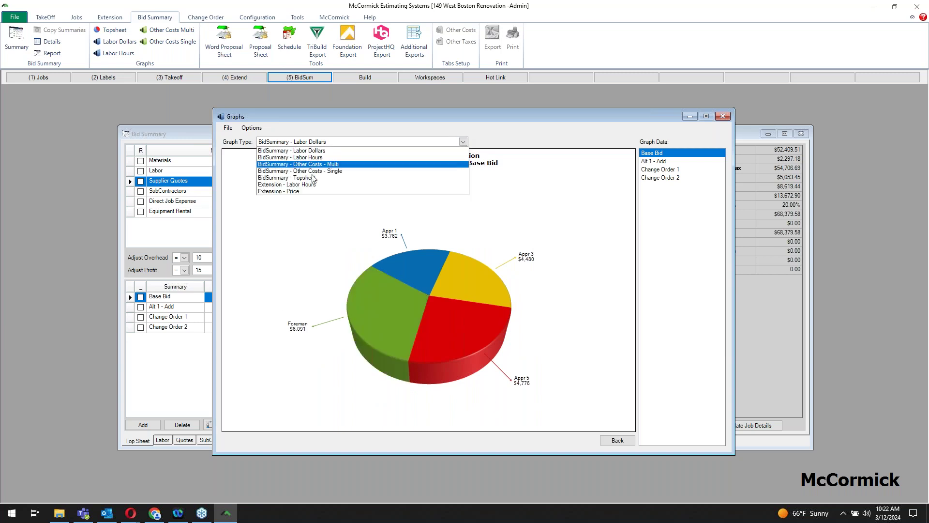
{"action": "left_click", "coordinate": [285, 191]}
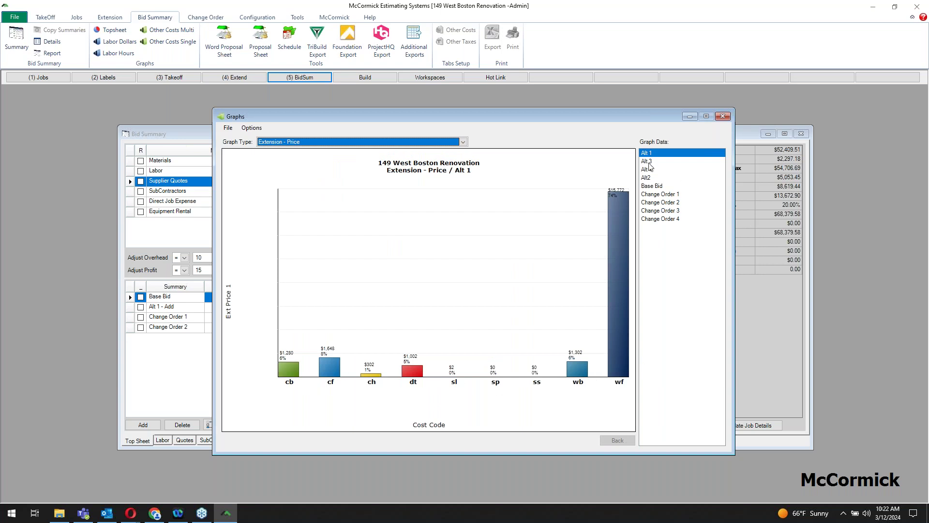
{"action": "left_click", "coordinate": [721, 118]}
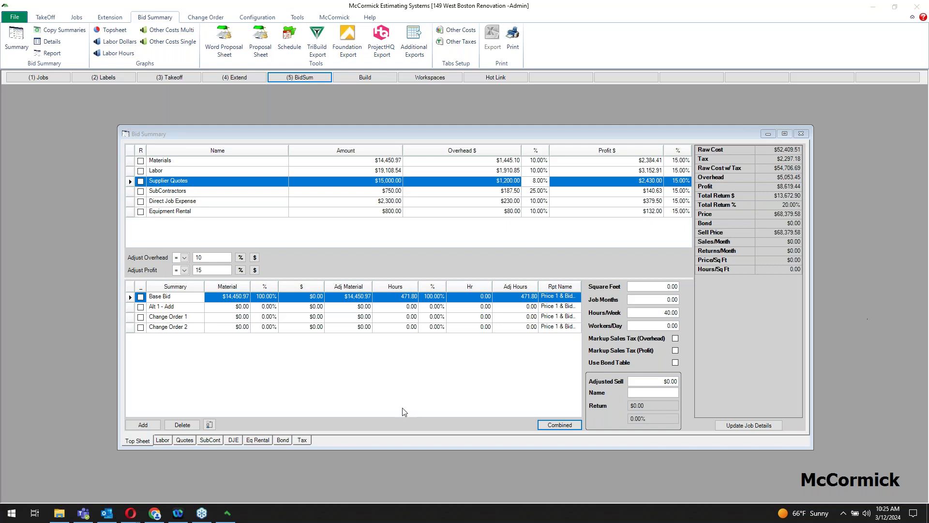
Step: Set the Base Bid's adjusted material amount to $12,000.00
{"action": "left_click", "coordinate": [359, 297]}
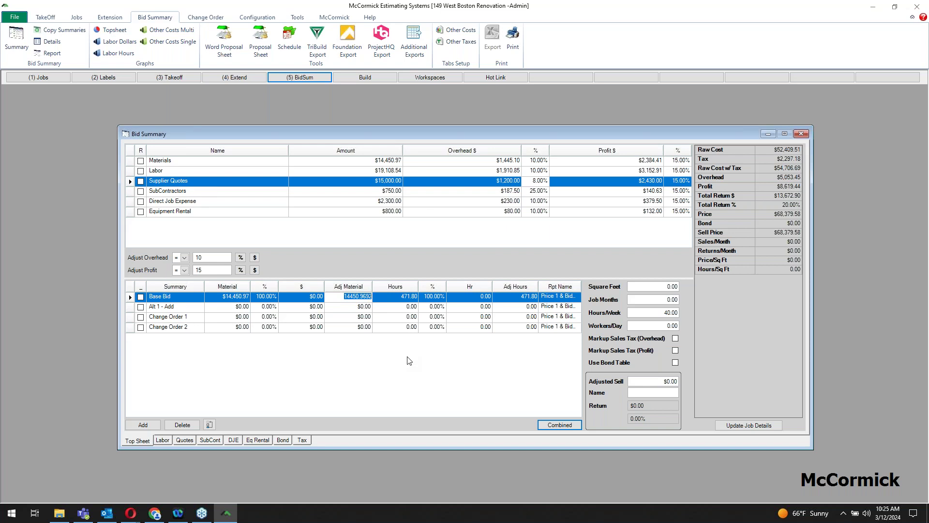
{"action": "type", "text": "12000"}
{"action": "key", "text": "Tab"}
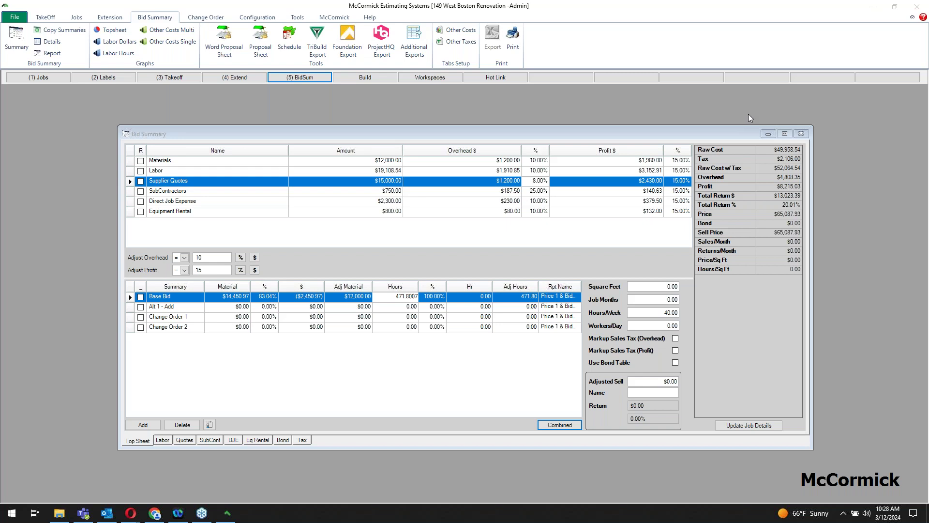
{"action": "left_click", "coordinate": [111, 81]}
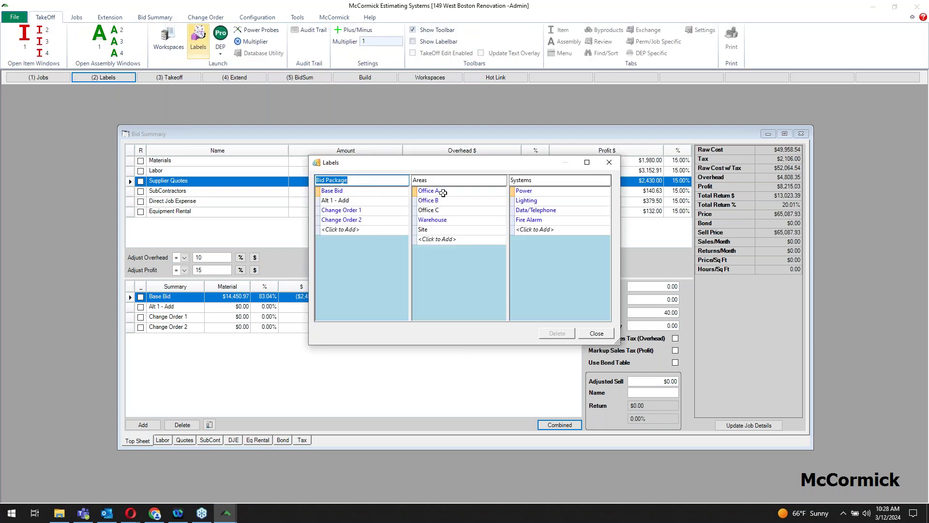
{"action": "left_click", "coordinate": [442, 191]}
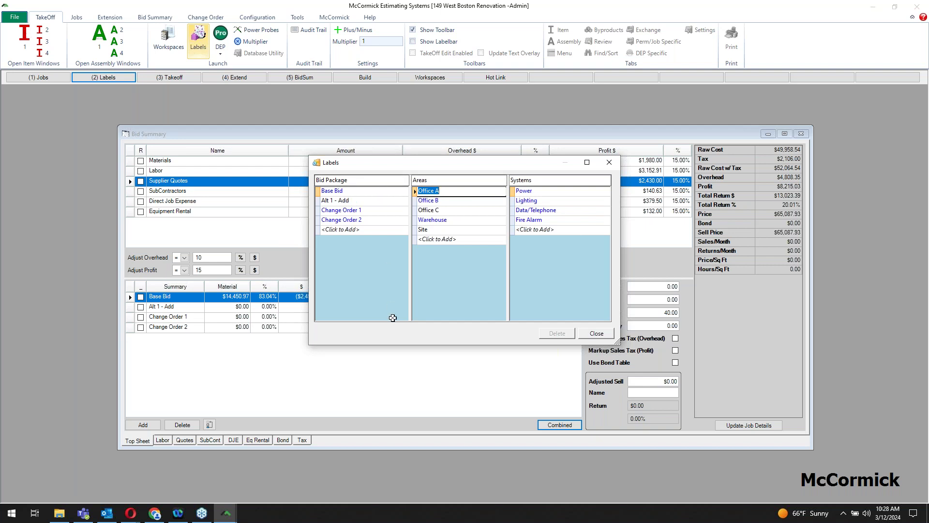
{"action": "left_click", "coordinate": [598, 334]}
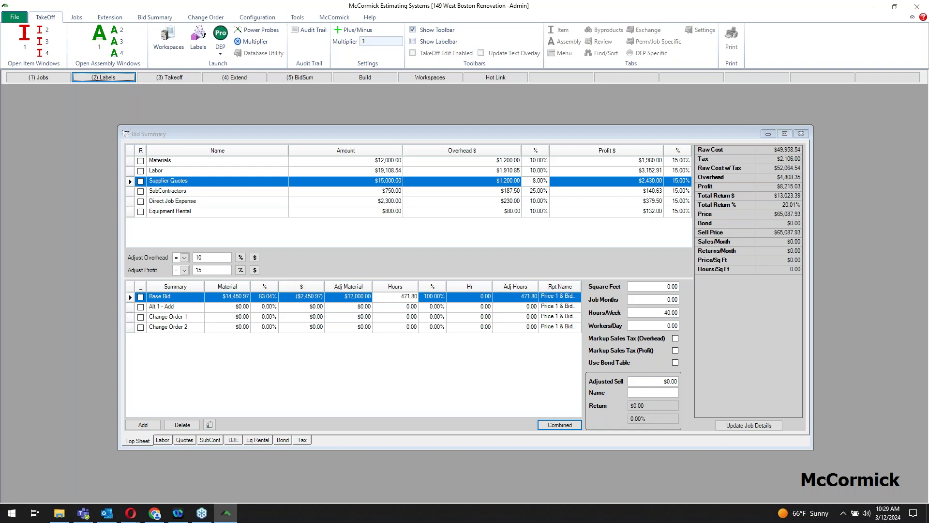
Step: Close the Bid Summary, view and close the Labels list with F2, then reopen Bid Summary
{"action": "left_click", "coordinate": [801, 134]}
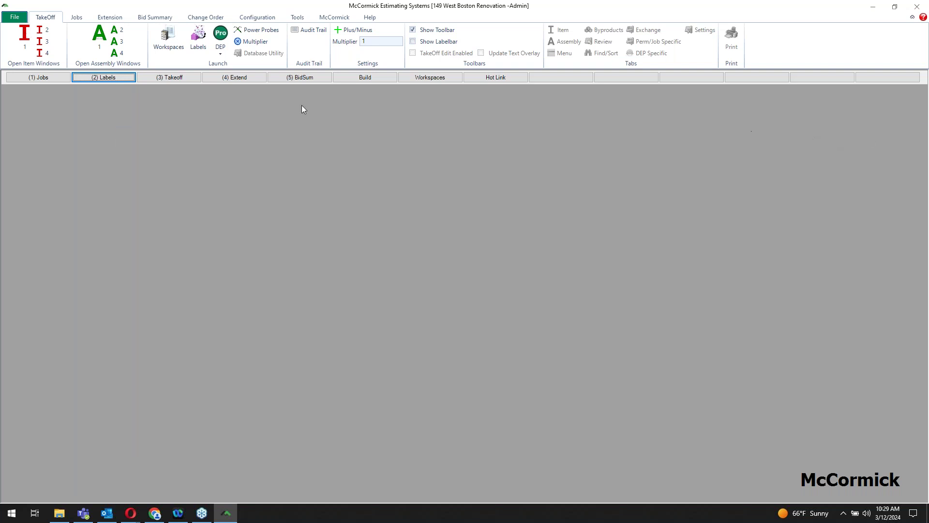
{"action": "key", "text": "F2"}
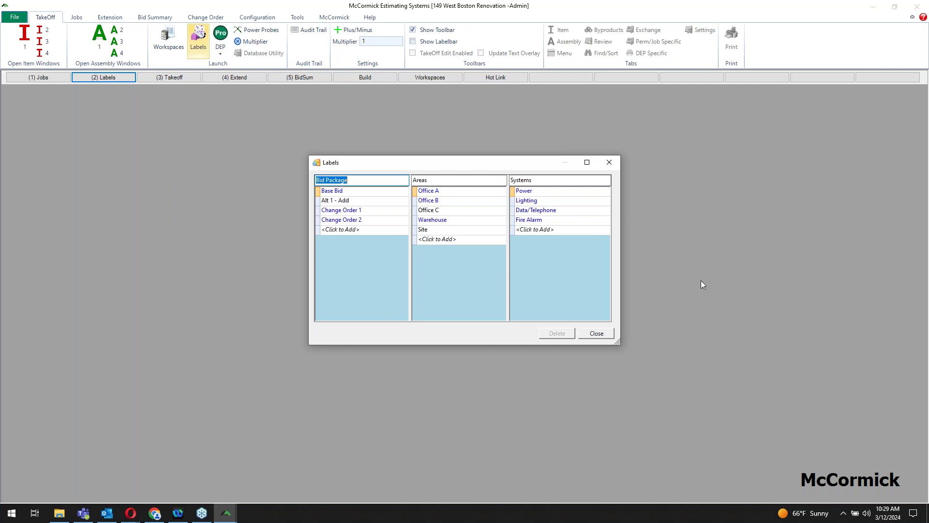
{"action": "left_click", "coordinate": [609, 163]}
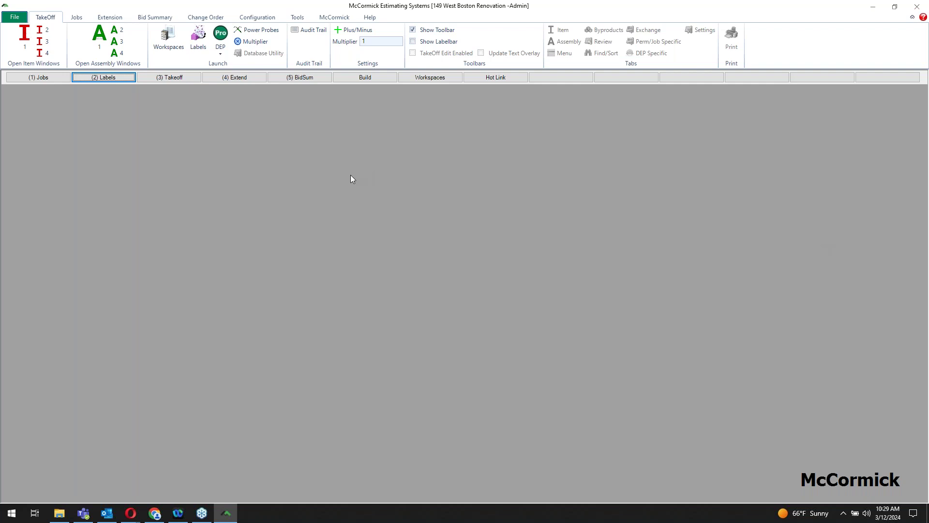
{"action": "left_click", "coordinate": [300, 78]}
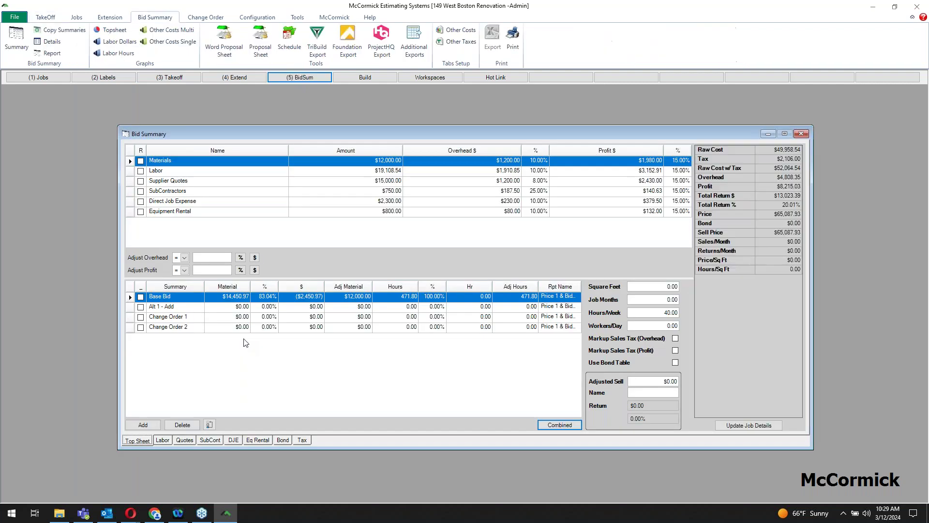
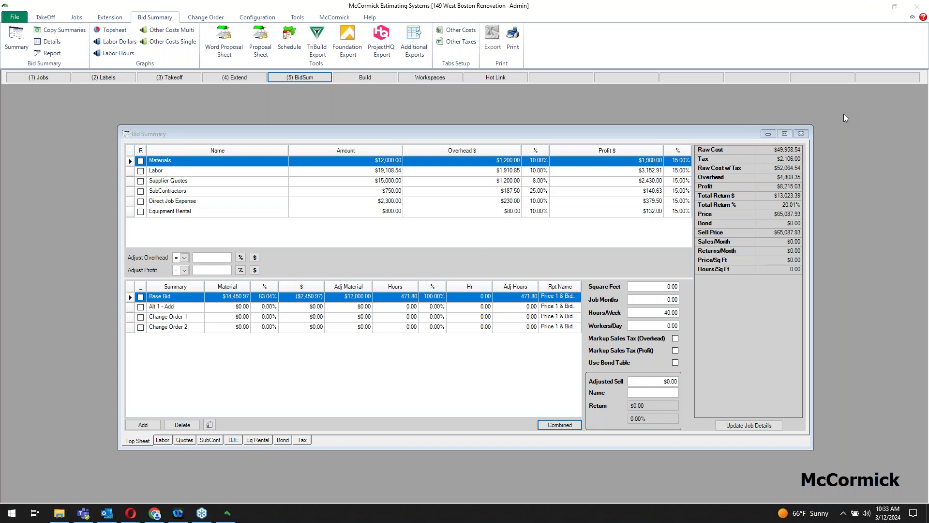
Step: Launch Notepad from a Windows Start menu search for 'note'
{"action": "key", "text": "super"}
{"action": "type", "text": "note"}
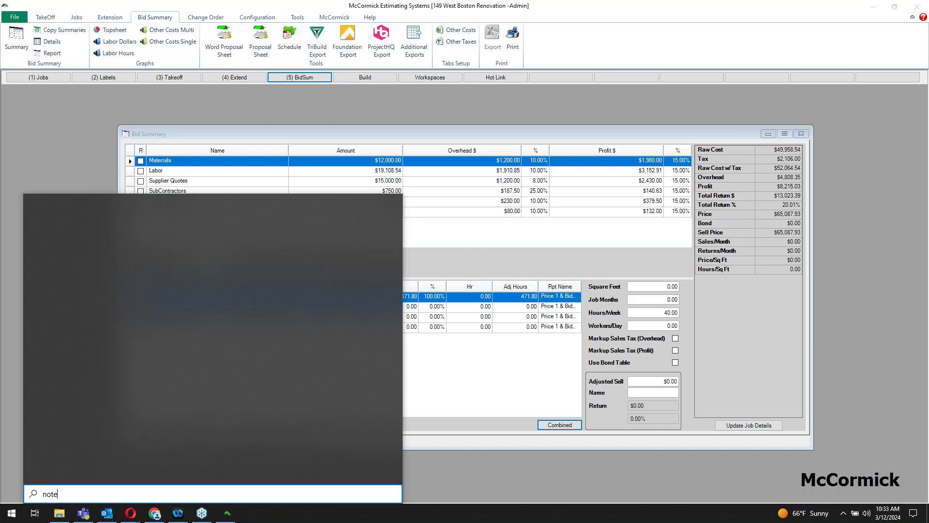
{"action": "key", "text": "Return"}
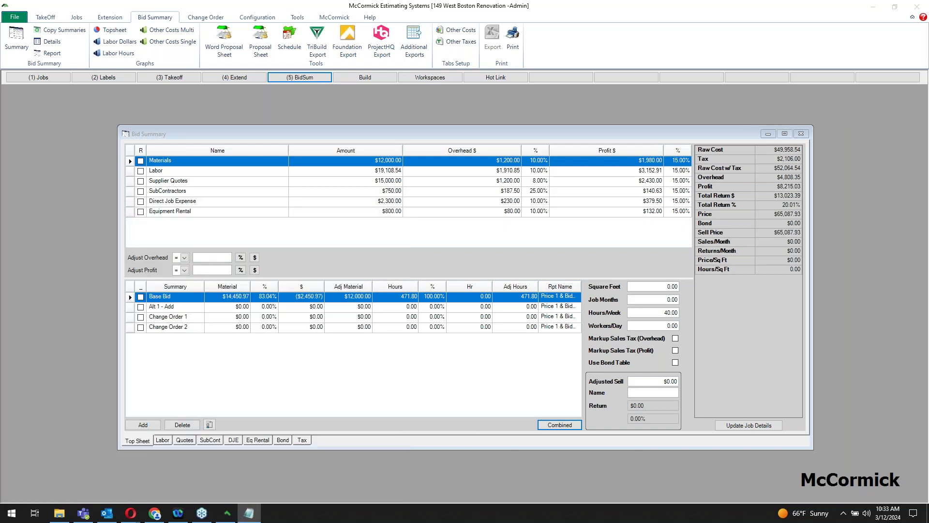
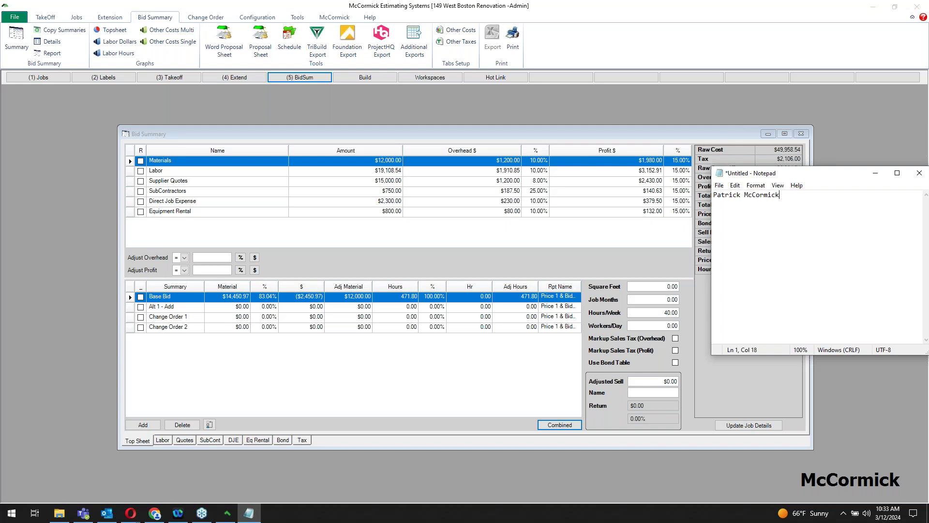
Step: Type the contact's full name and phone number into the new Notepad note
{"action": "key", "text": "Return"}
Step: Move the phone number onto its own line below a blank line, then type the contact's e-mail address
{"action": "left_click", "coordinate": [814, 196]}
{"action": "key", "text": "ctrl+Left"}
{"action": "key", "text": "Return"}
{"action": "key", "text": "Return"}
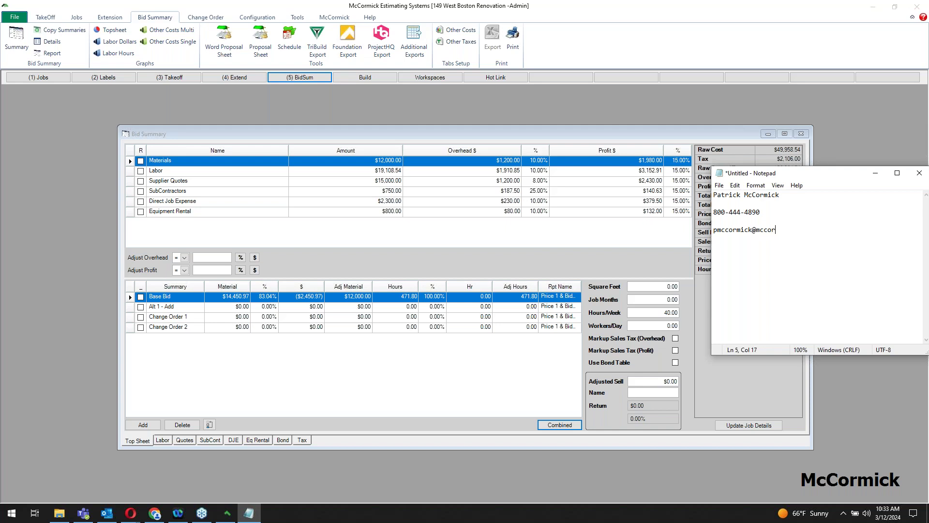
{"action": "mouse_move", "coordinate": [772, 196]}
{"action": "left_mouse_down"}
{"action": "mouse_move", "coordinate": [755, 196]}
{"action": "mouse_move", "coordinate": [784, 195]}
{"action": "left_mouse_up"}
{"action": "left_click_drag", "start_coordinate": [721, 212], "coordinate": [744, 212]}
{"action": "left_click_drag", "start_coordinate": [807, 229], "coordinate": [718, 230]}
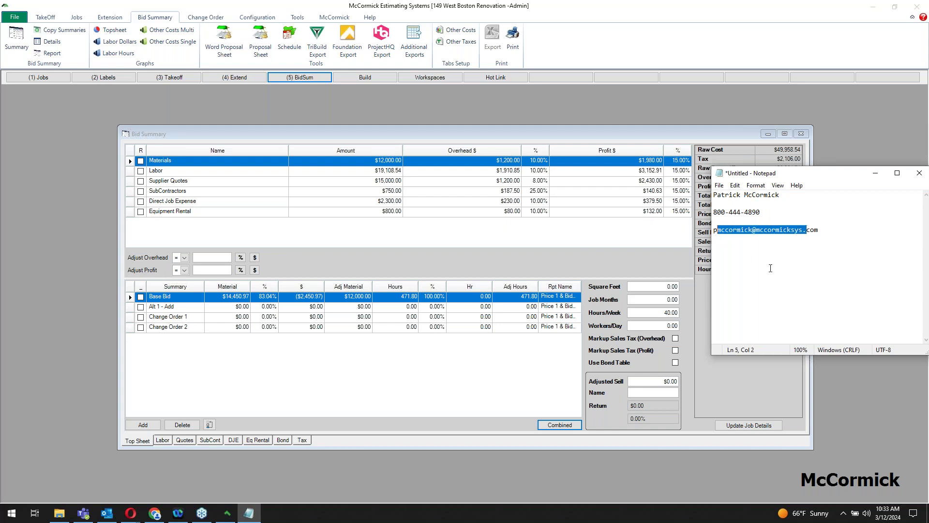
{"action": "left_click", "coordinate": [821, 230]}
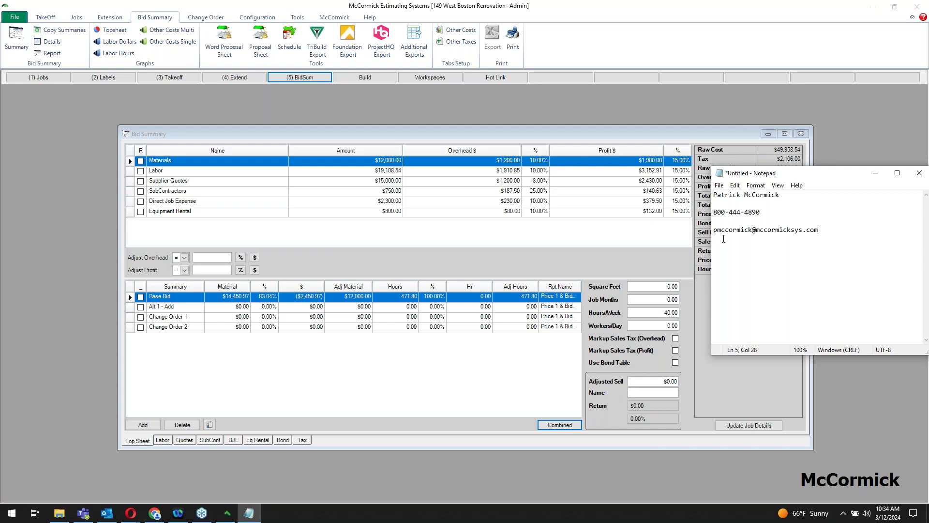
{"action": "left_click_drag", "start_coordinate": [769, 214], "coordinate": [746, 230]}
{"action": "left_click", "coordinate": [735, 220]}
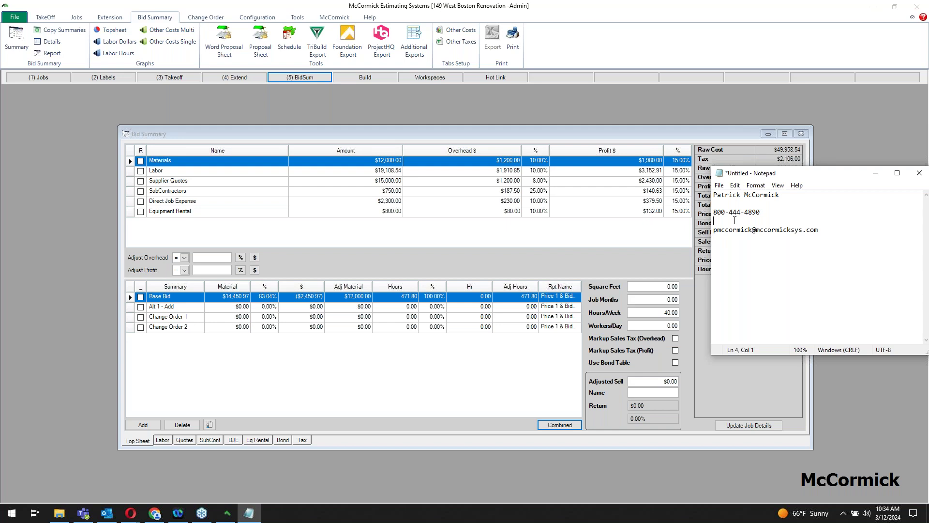